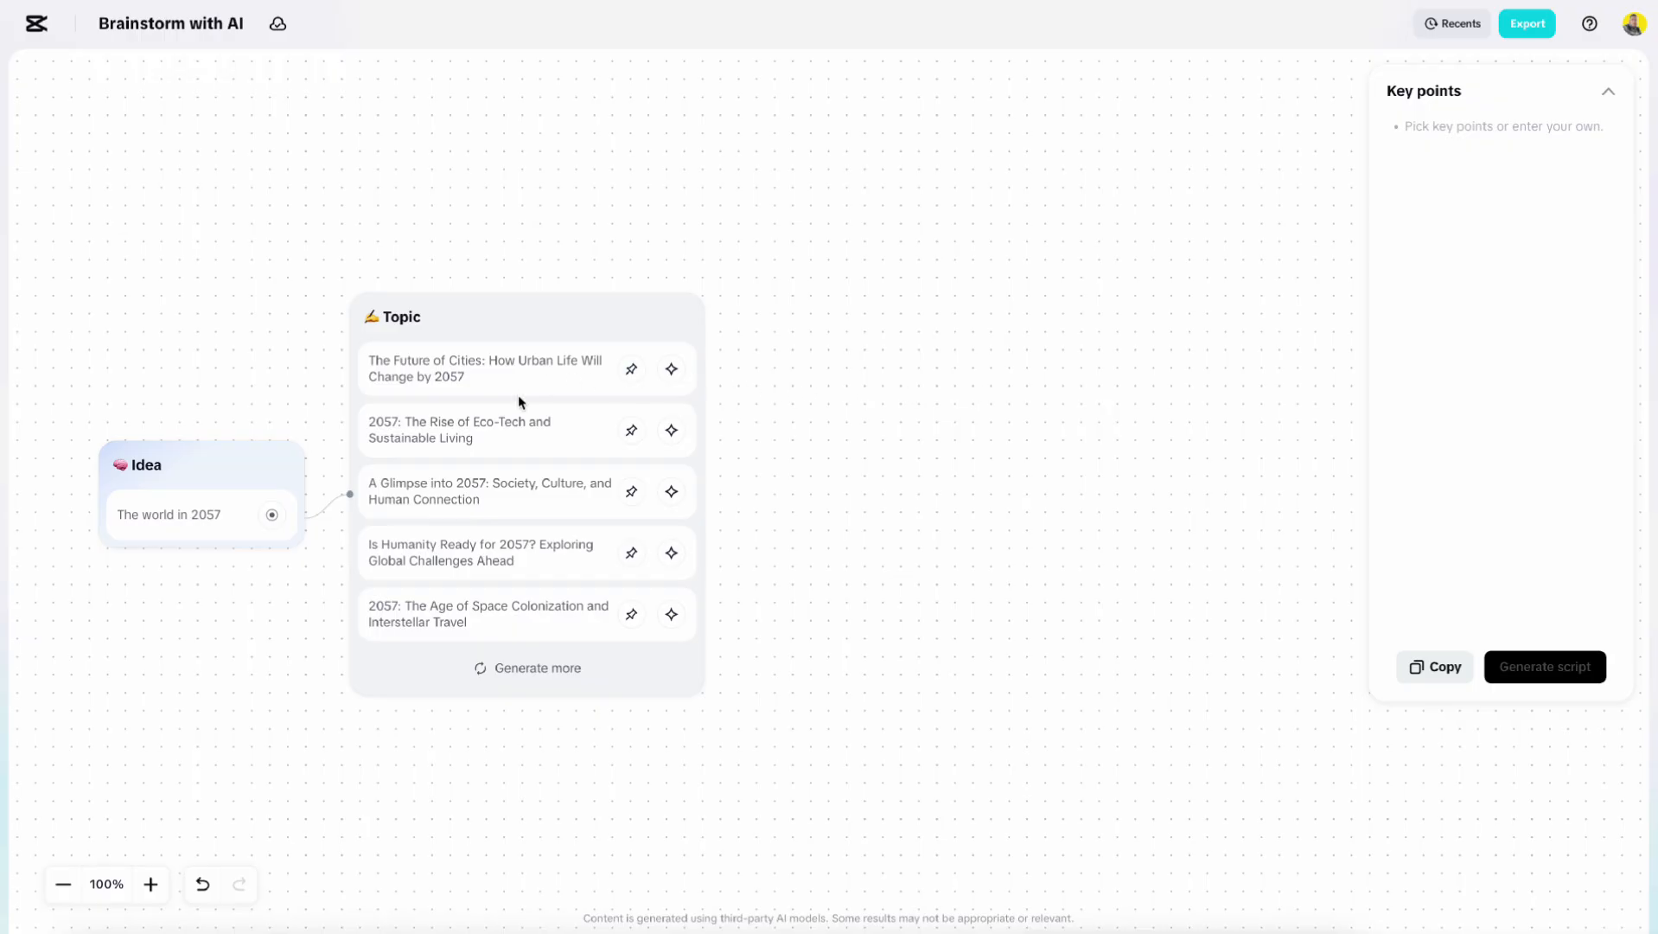
Generate more topic suggestions and pin 'The Future of Cities: How Urban Life Will Change by 2057' as a key point.
left_click(512, 671)
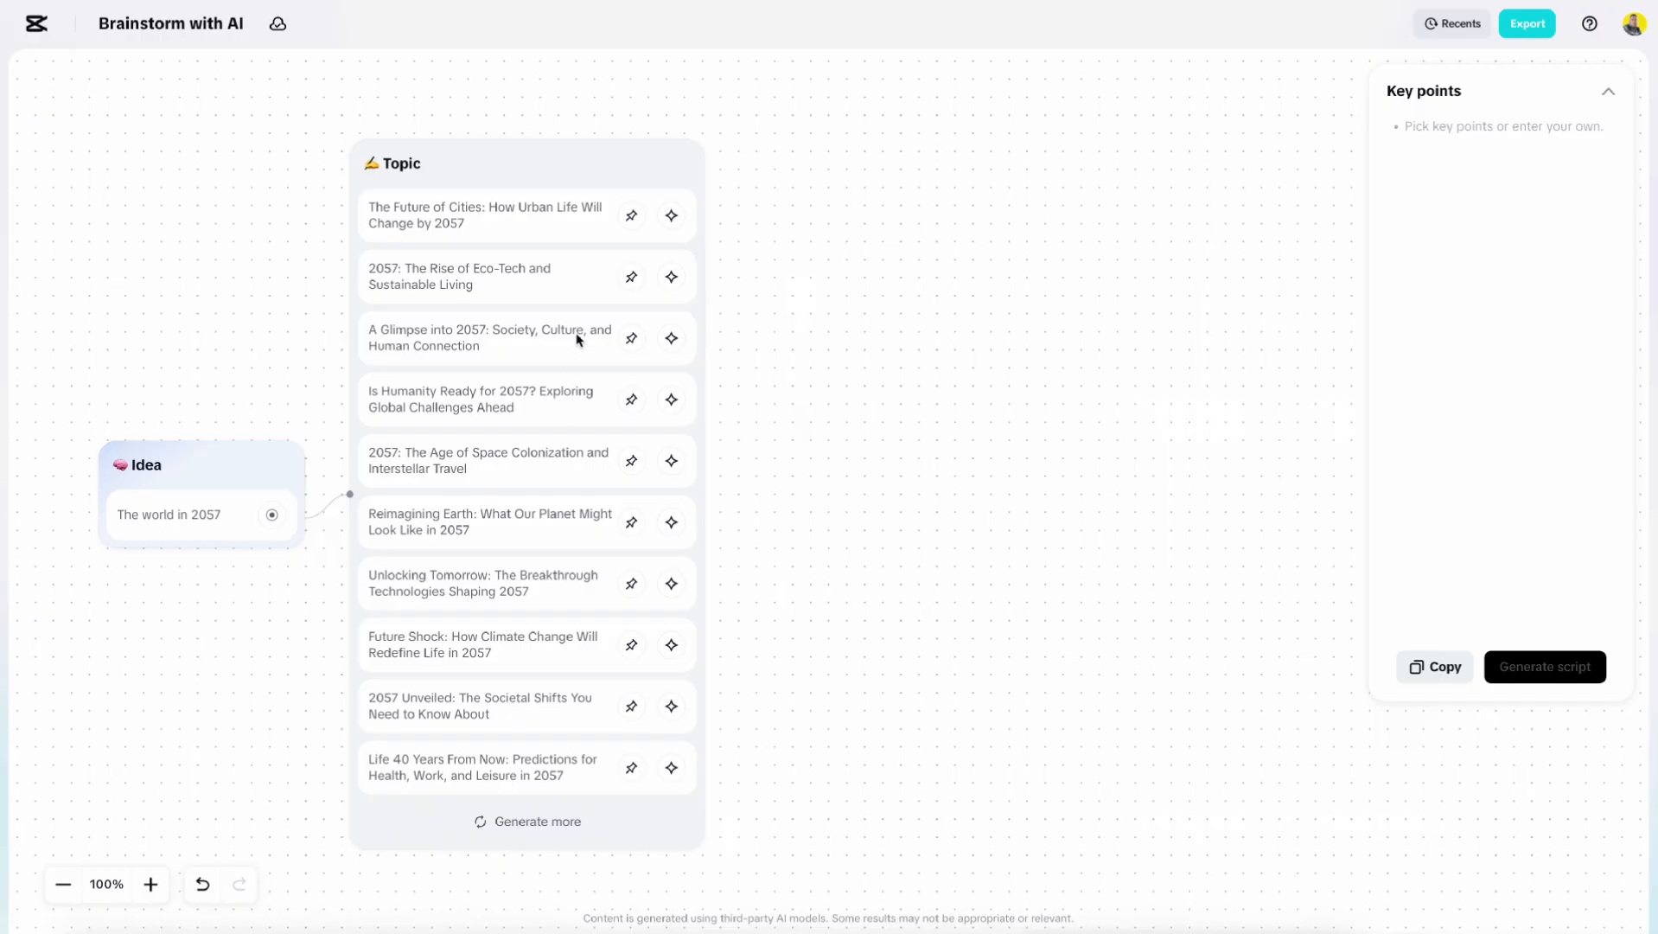
left_click(632, 216)
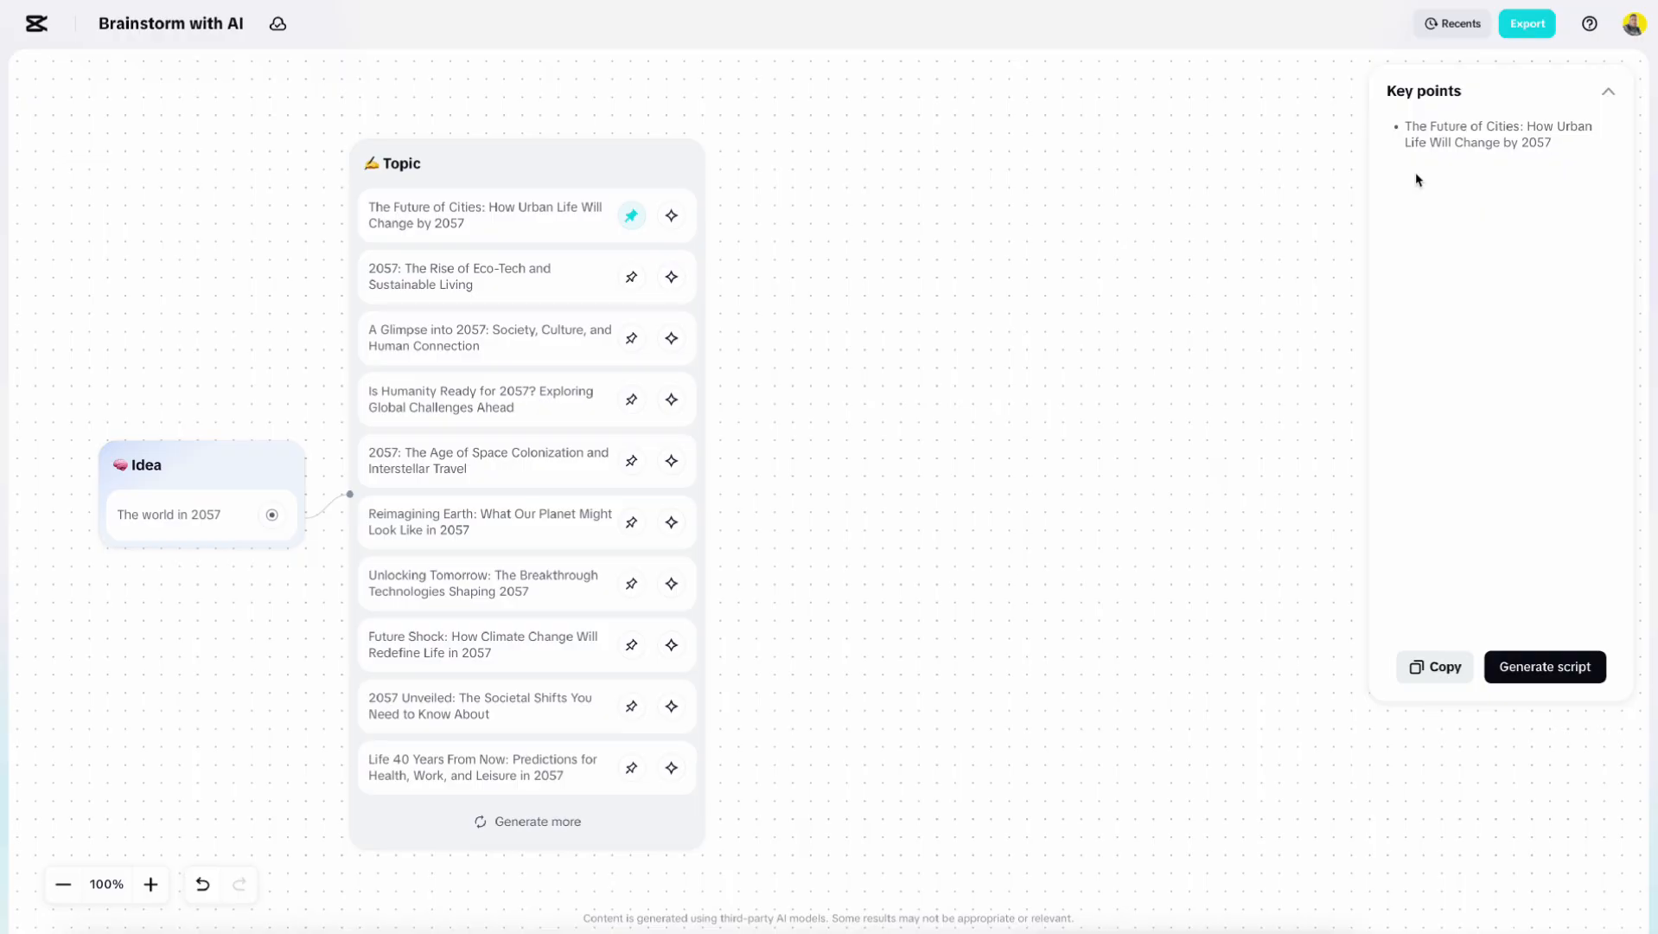
Expand the Future of Cities topic and pin its smart technologies, population growth and resilient cities points as key points.
left_click(672, 216)
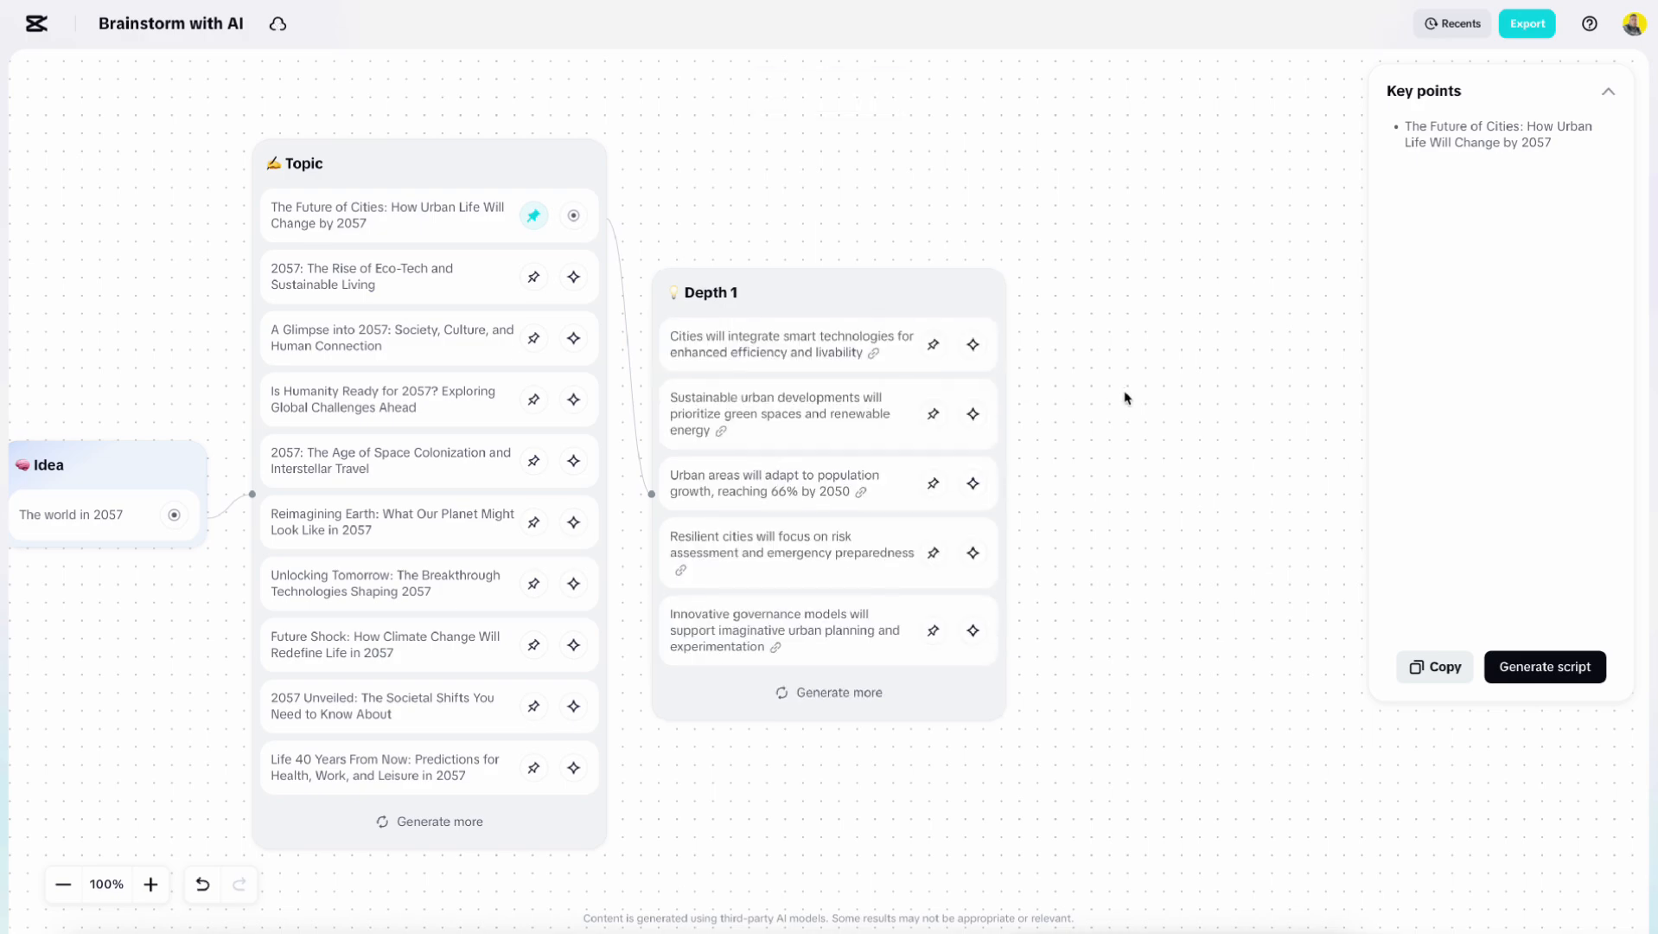
left_click(933, 344)
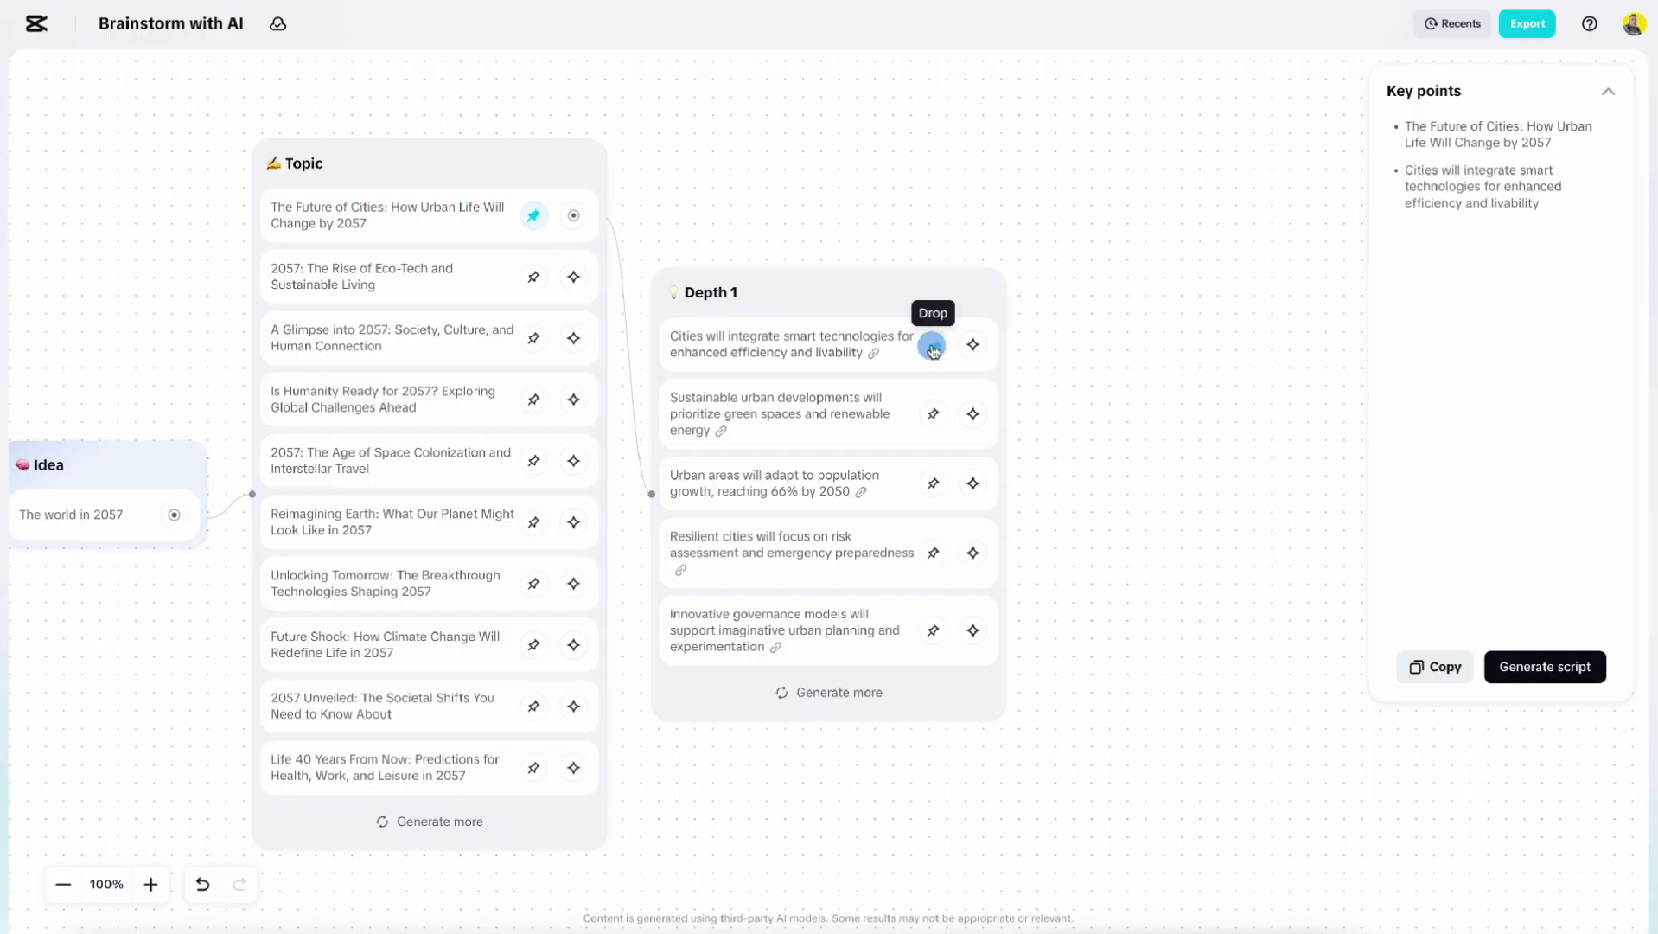
left_click(933, 482)
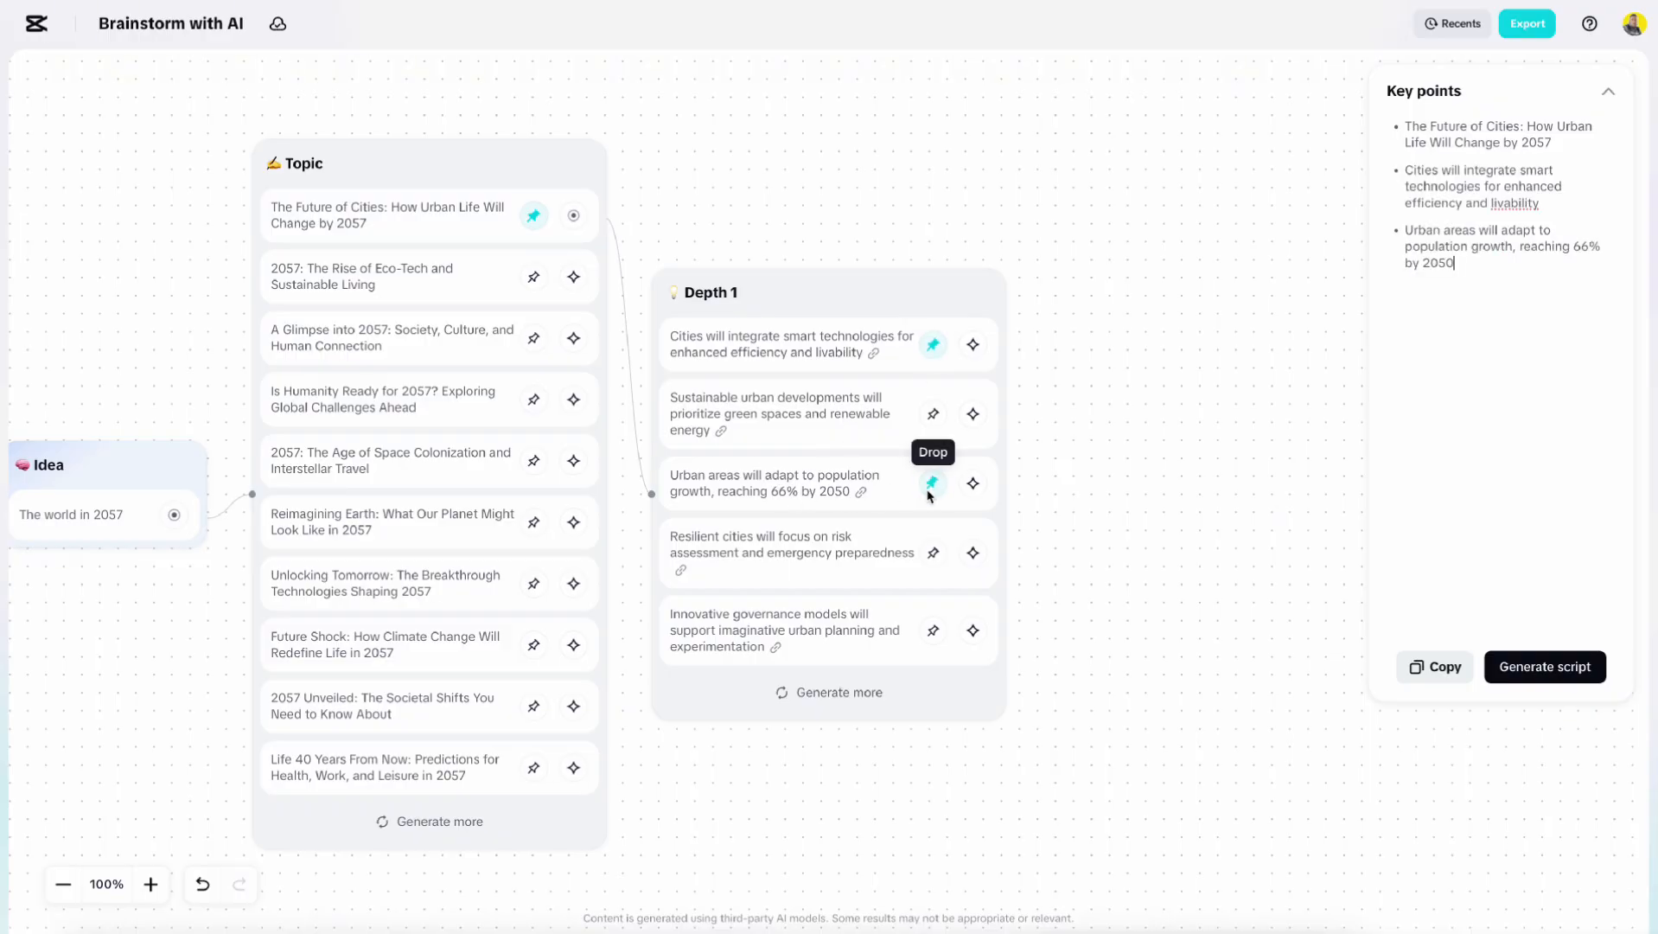
left_click(933, 552)
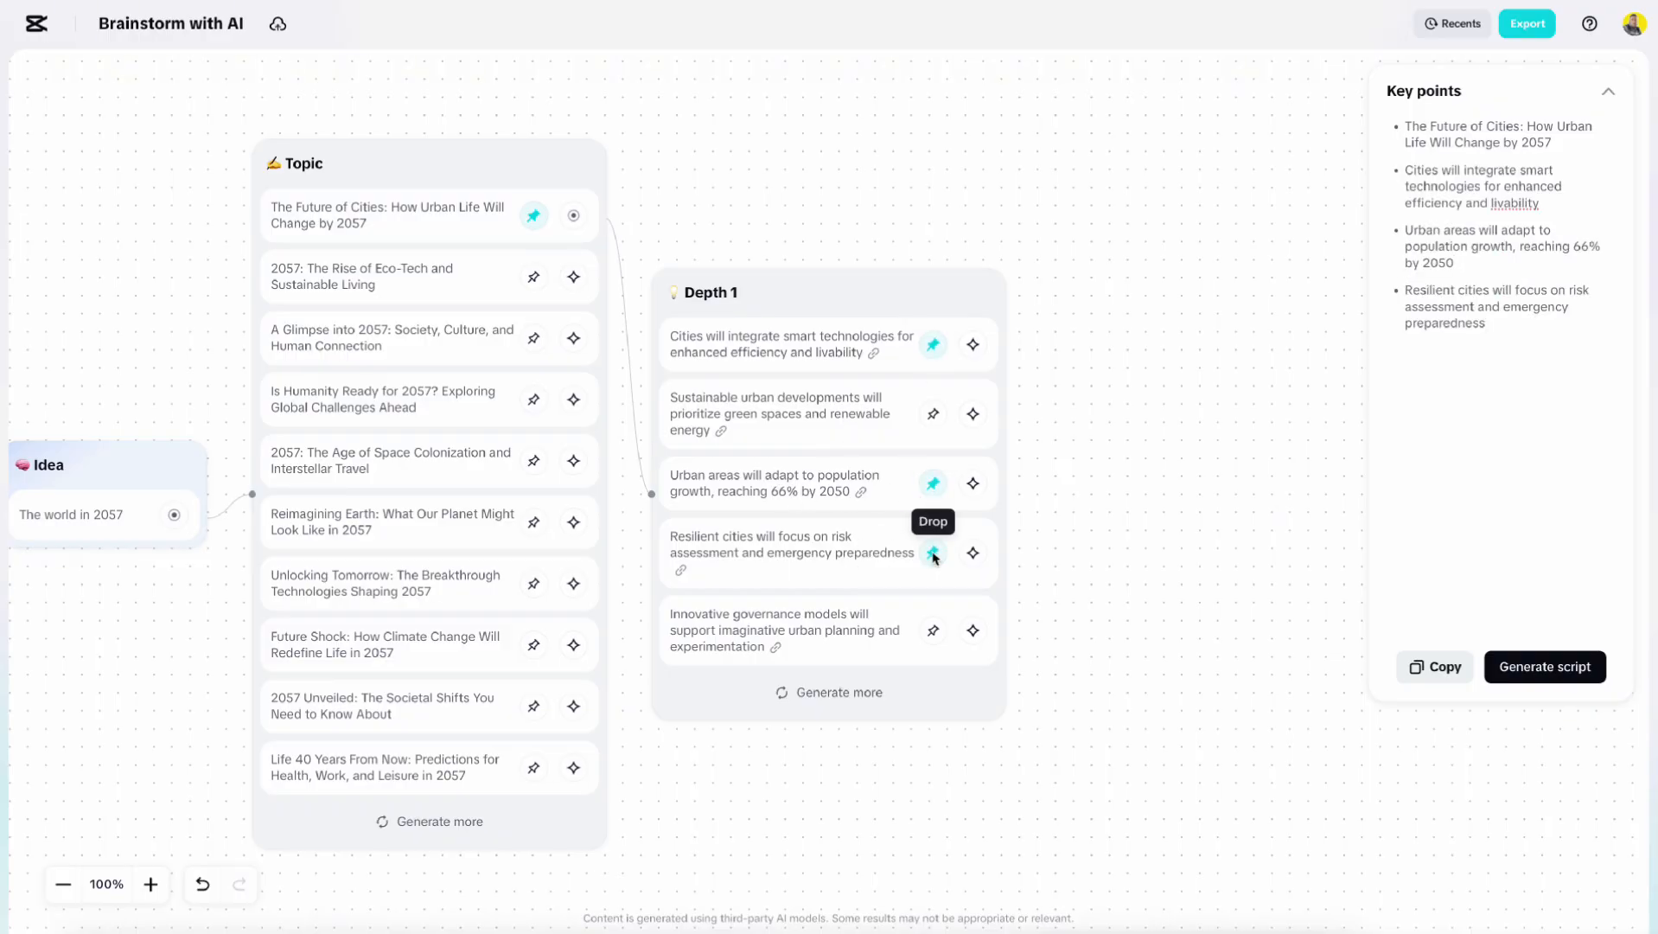
left_click(861, 494)
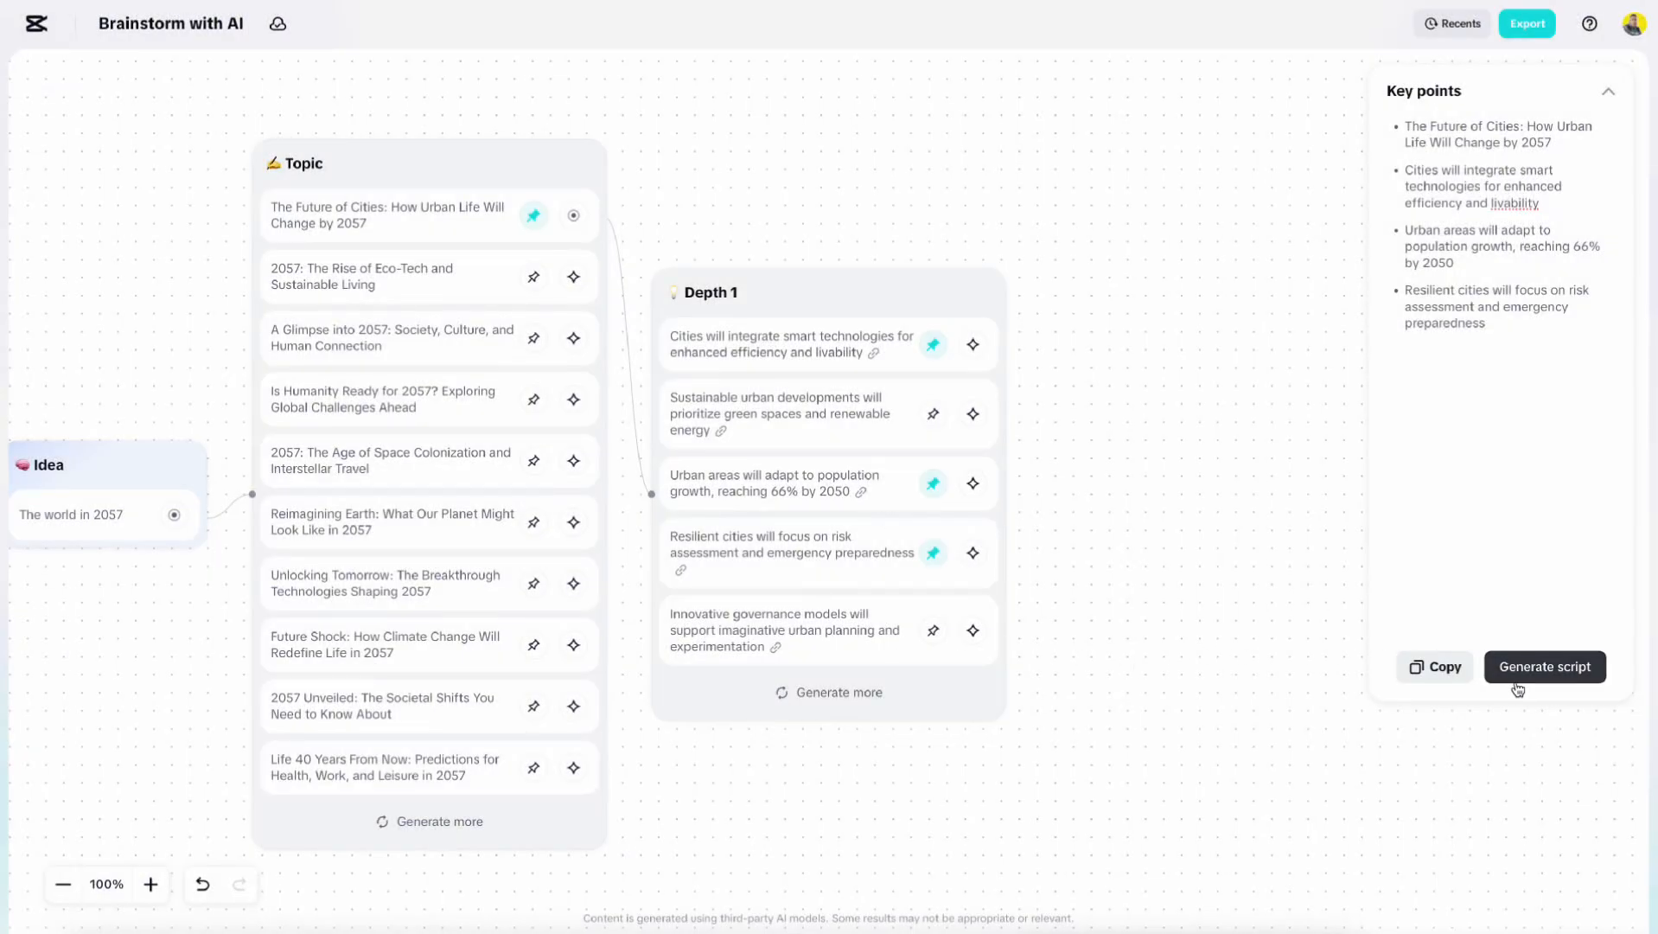
Generate a 1 min script with the requirement 'include hook in 1st 10 sec so it is engaging as much as possible'.
left_click(1554, 672)
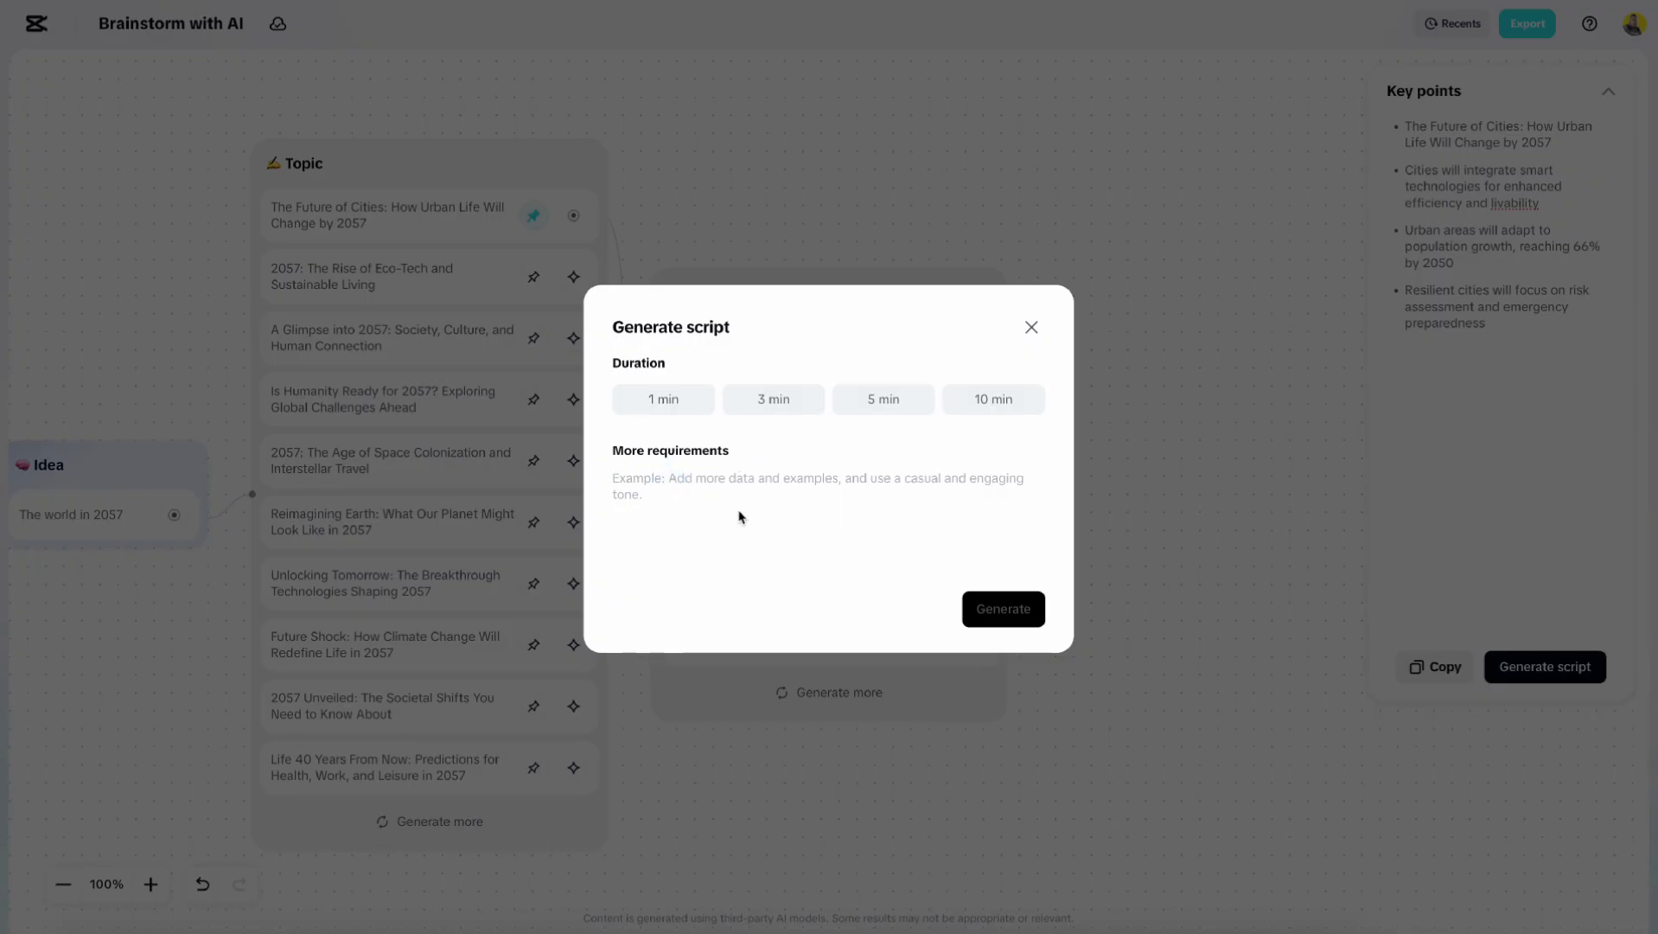
type("include hook in 1st 10 sec so it is engaging as much as possible")
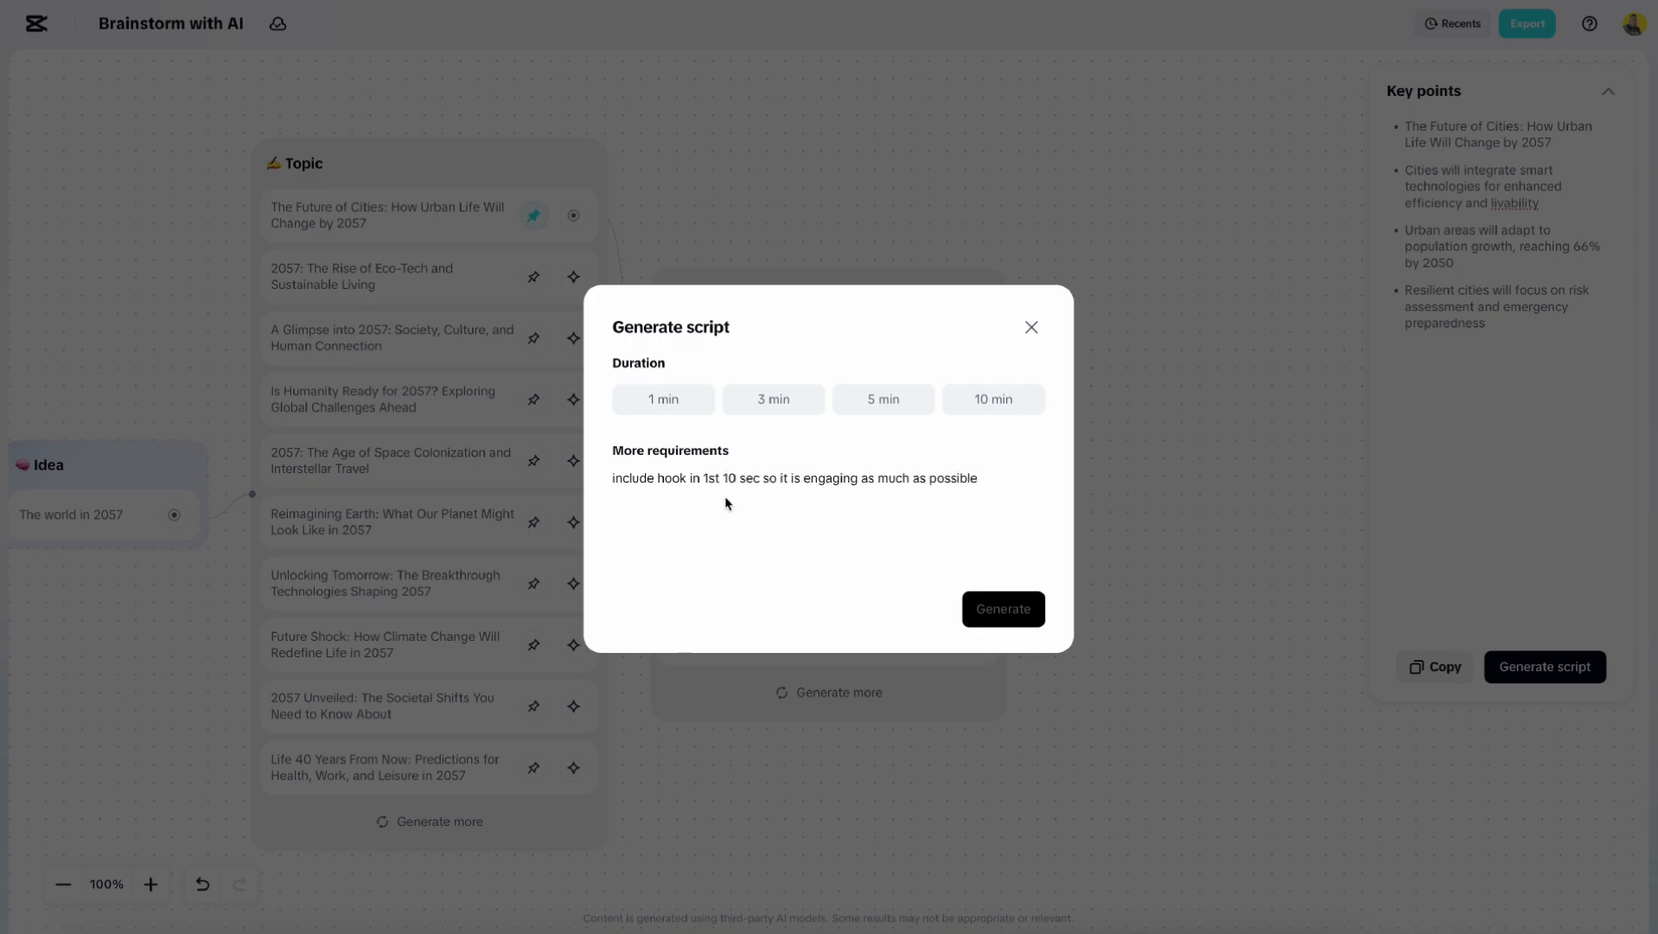
left_click(665, 401)
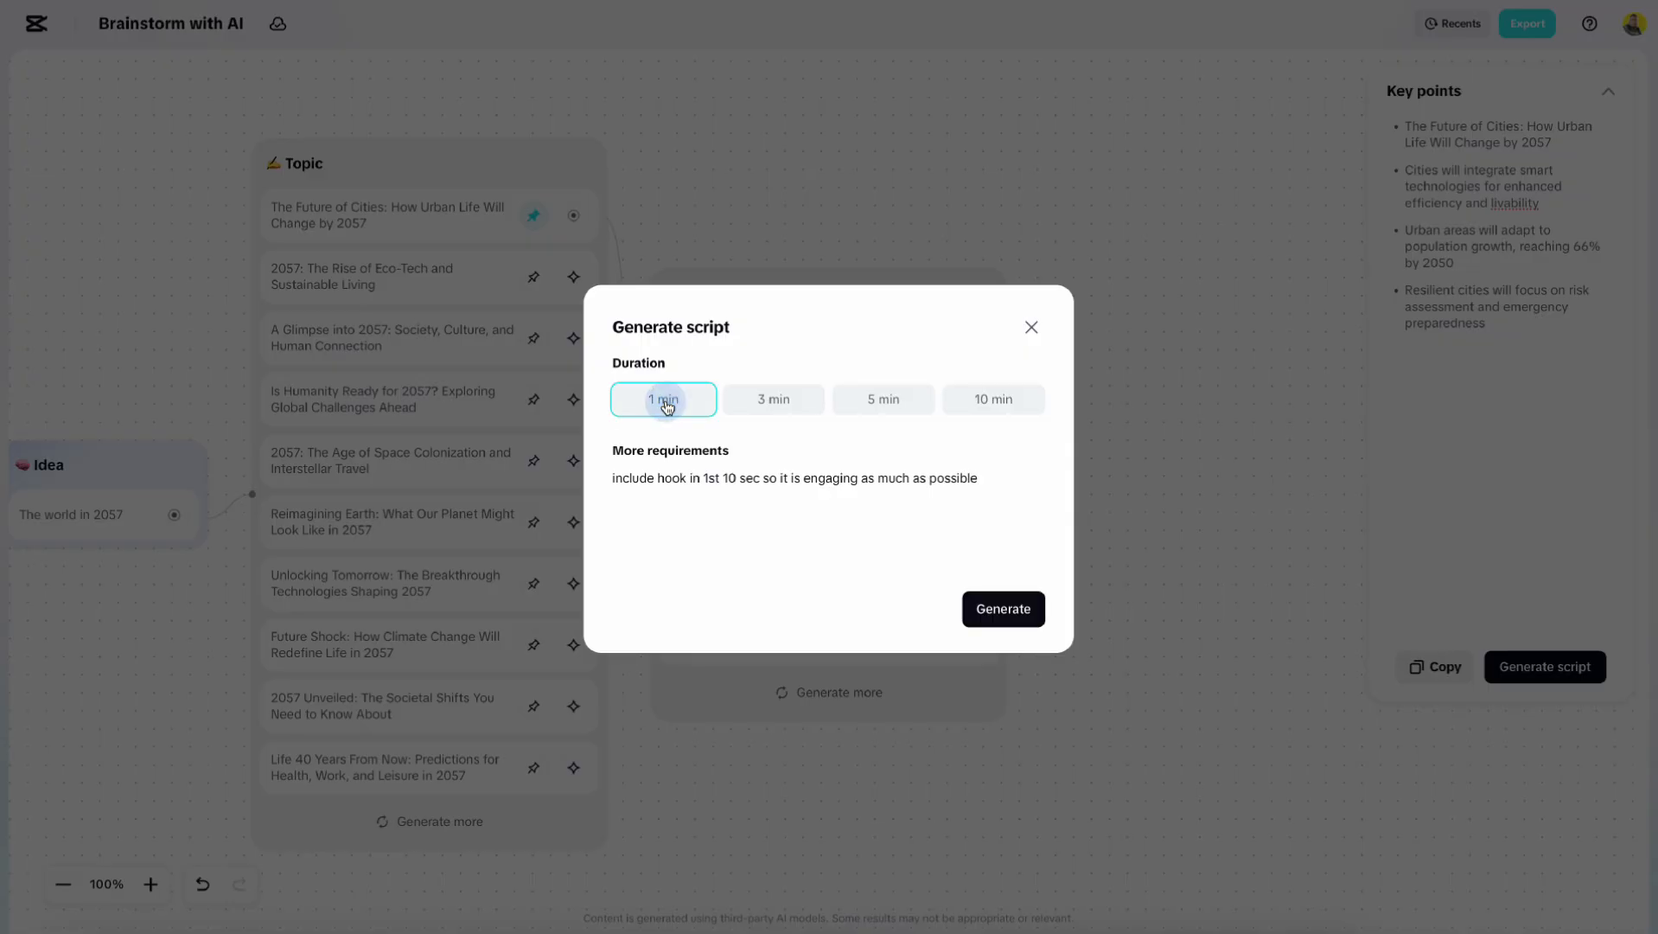
left_click(1008, 609)
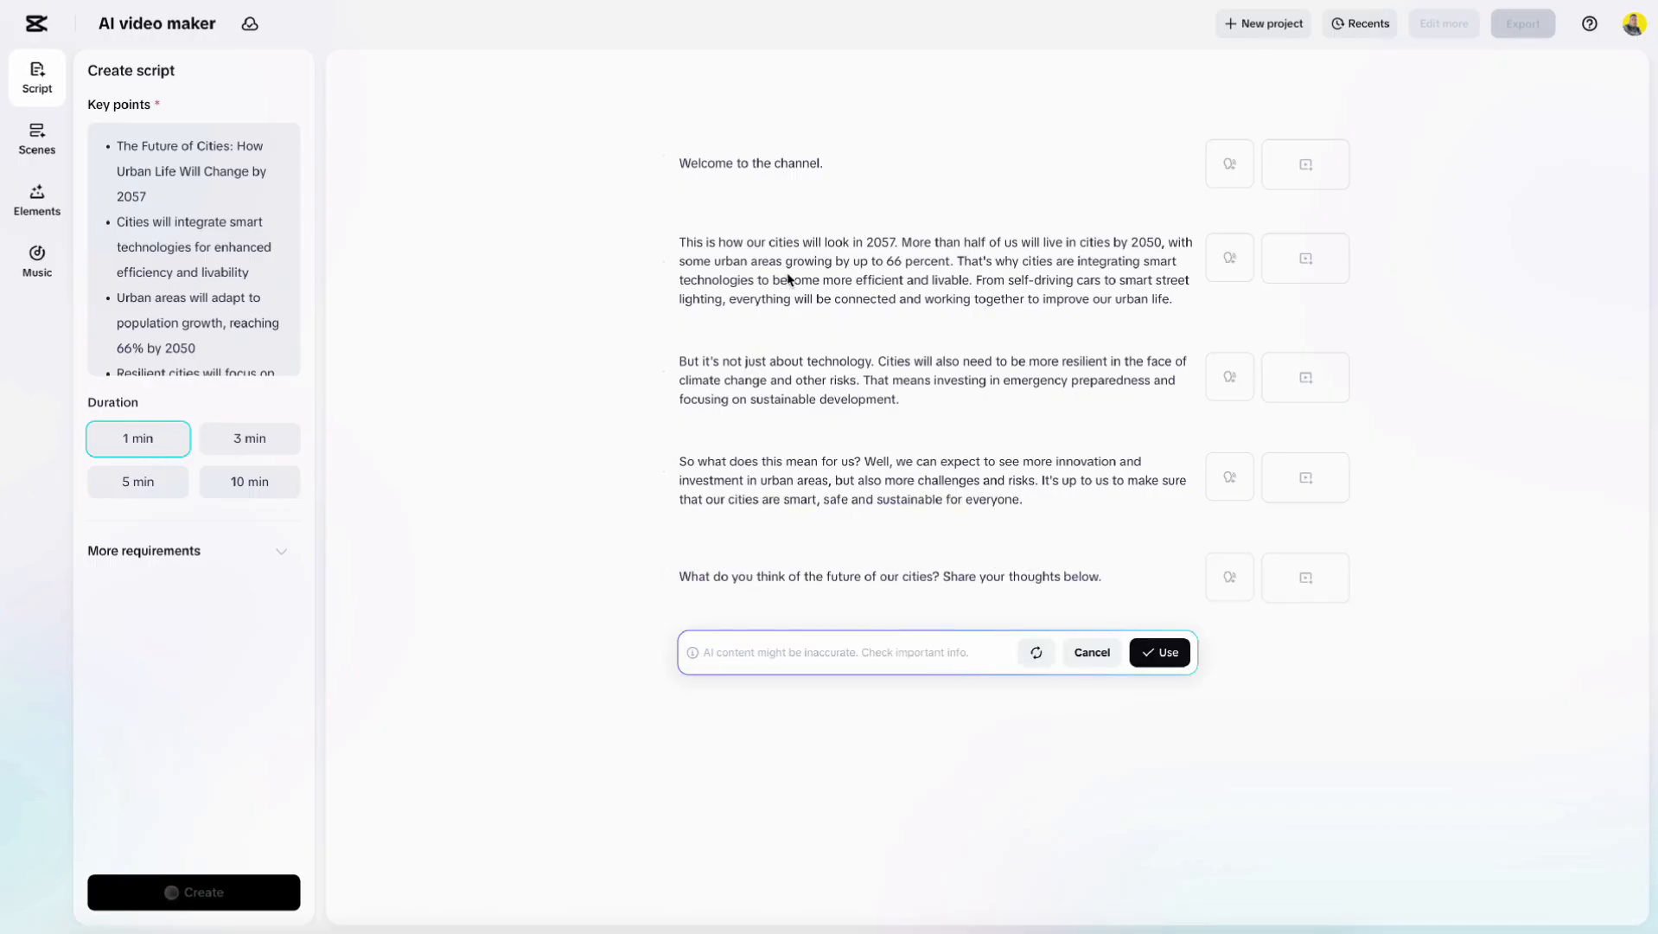
Delete the opening 'Welcome to the channel.' paragraph from the script.
left_click(1012, 162)
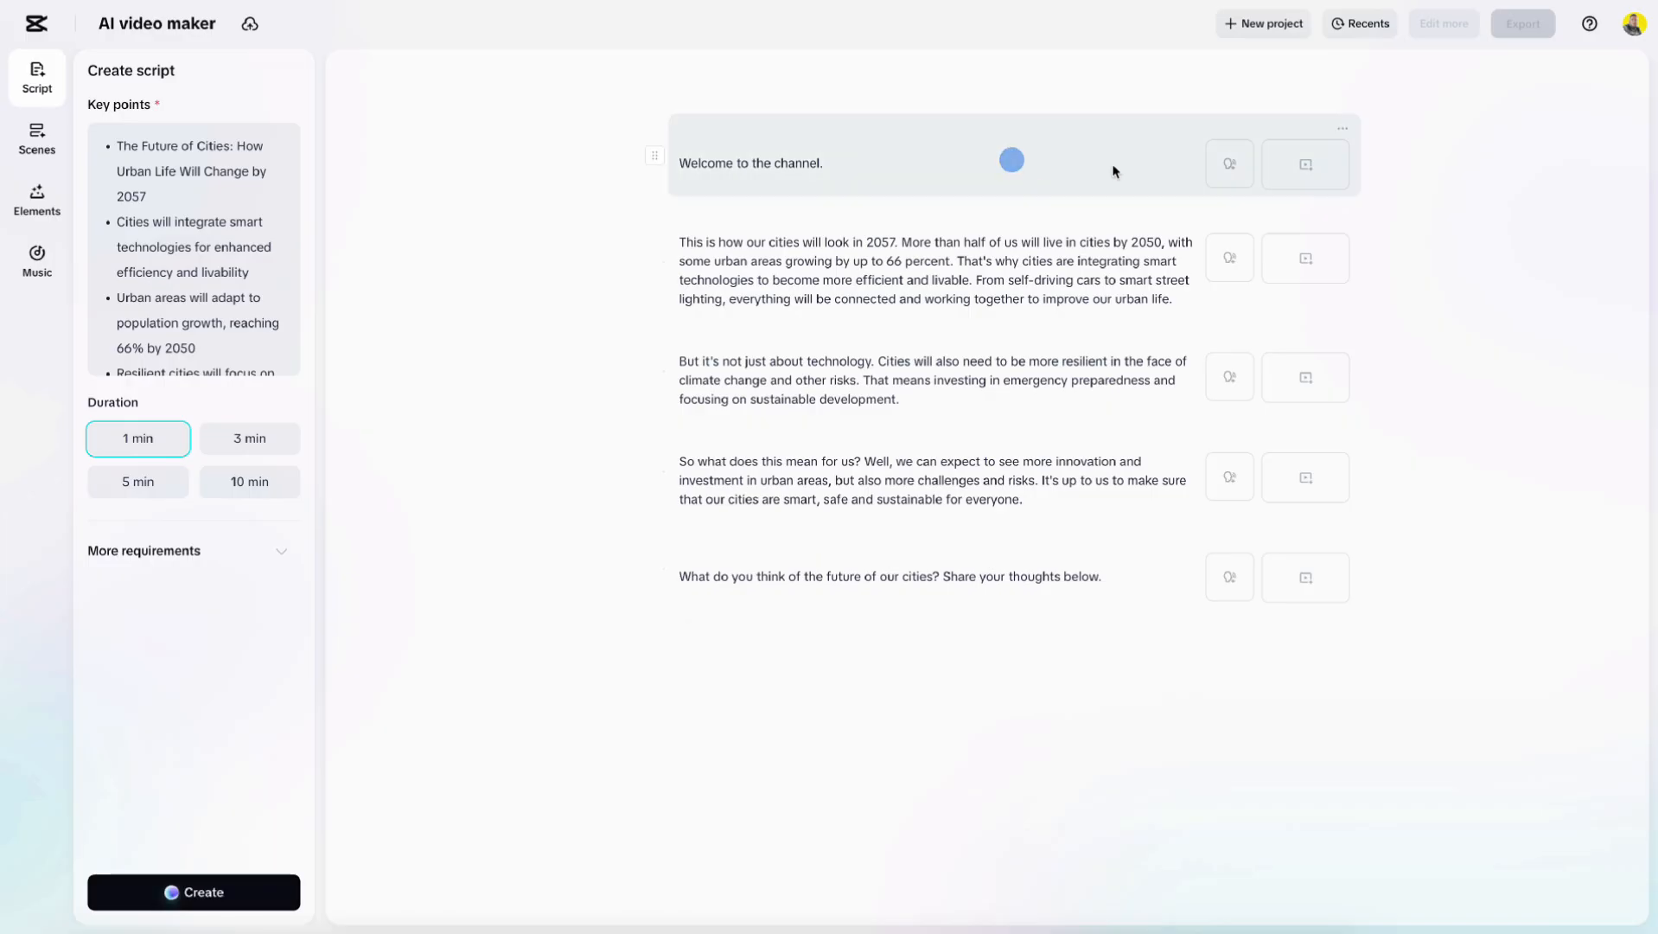
left_click(1343, 135)
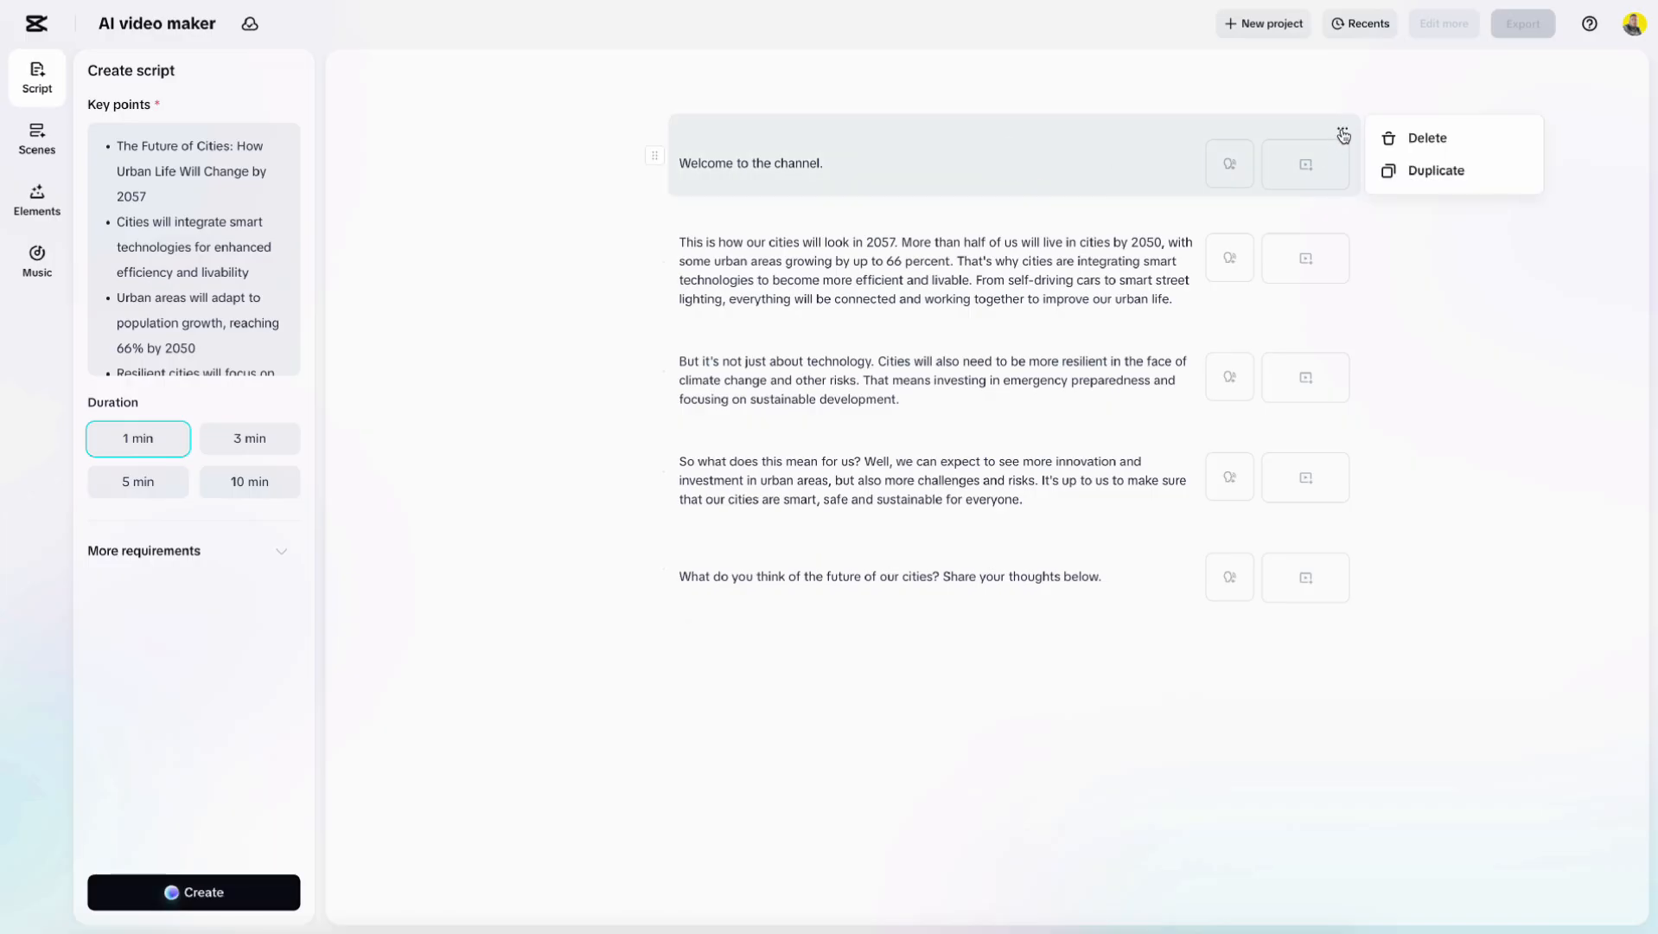
left_click(1394, 137)
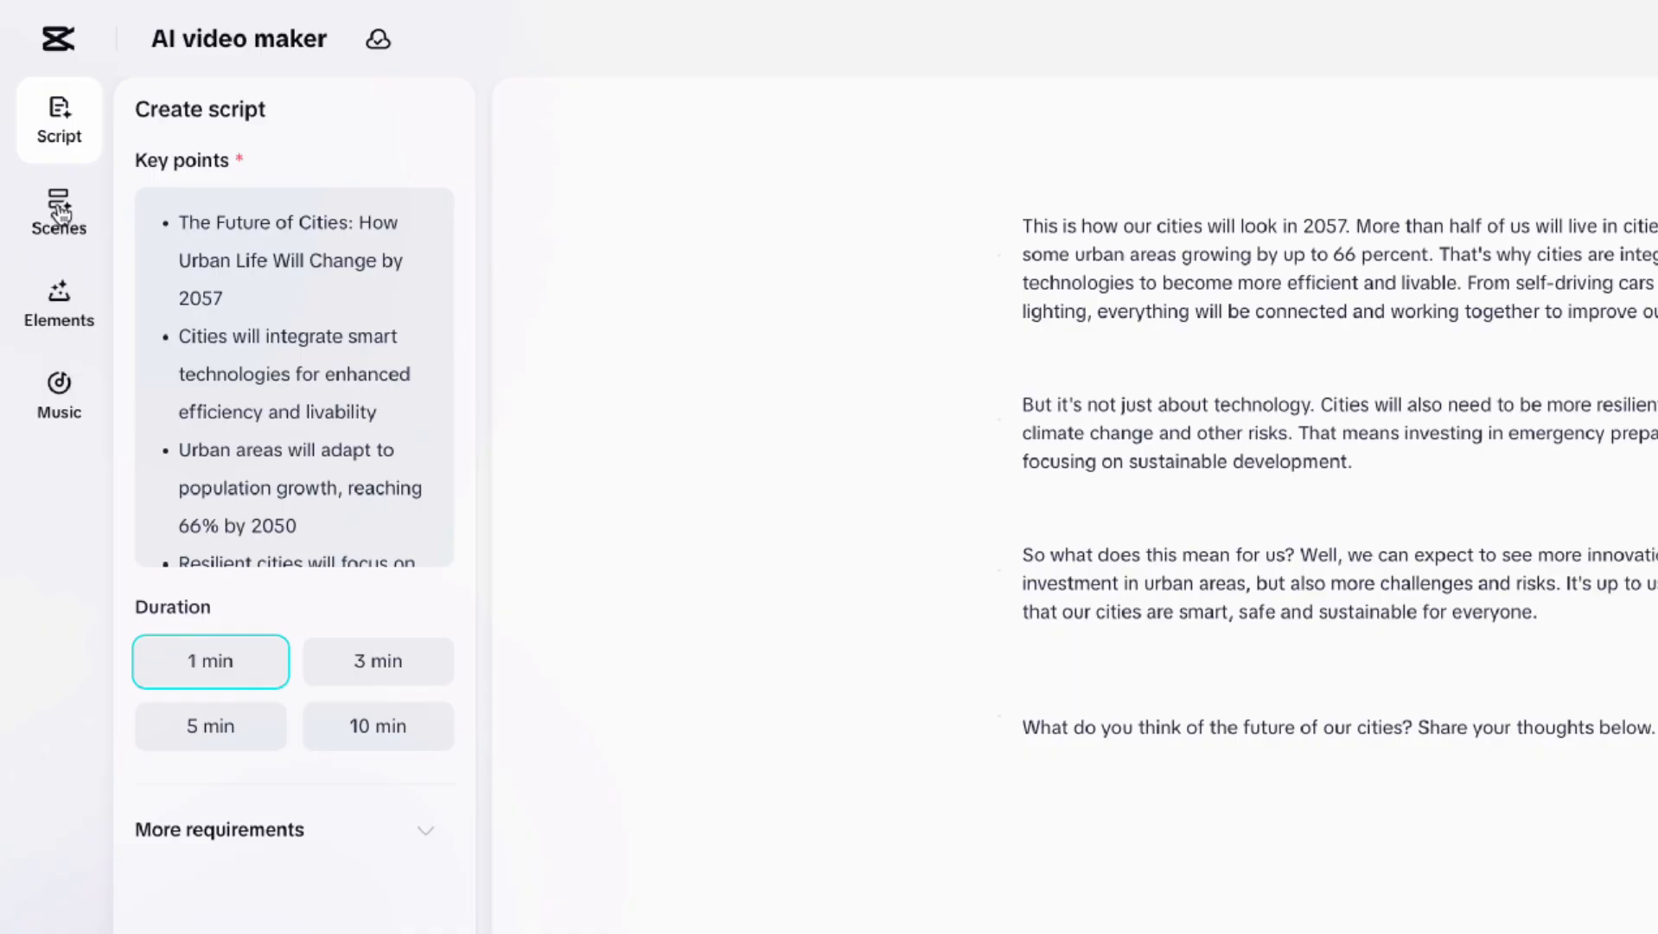
Browse the recommended avatars in the Trending and AI-generated categories of the Scenes panel.
left_click(58, 211)
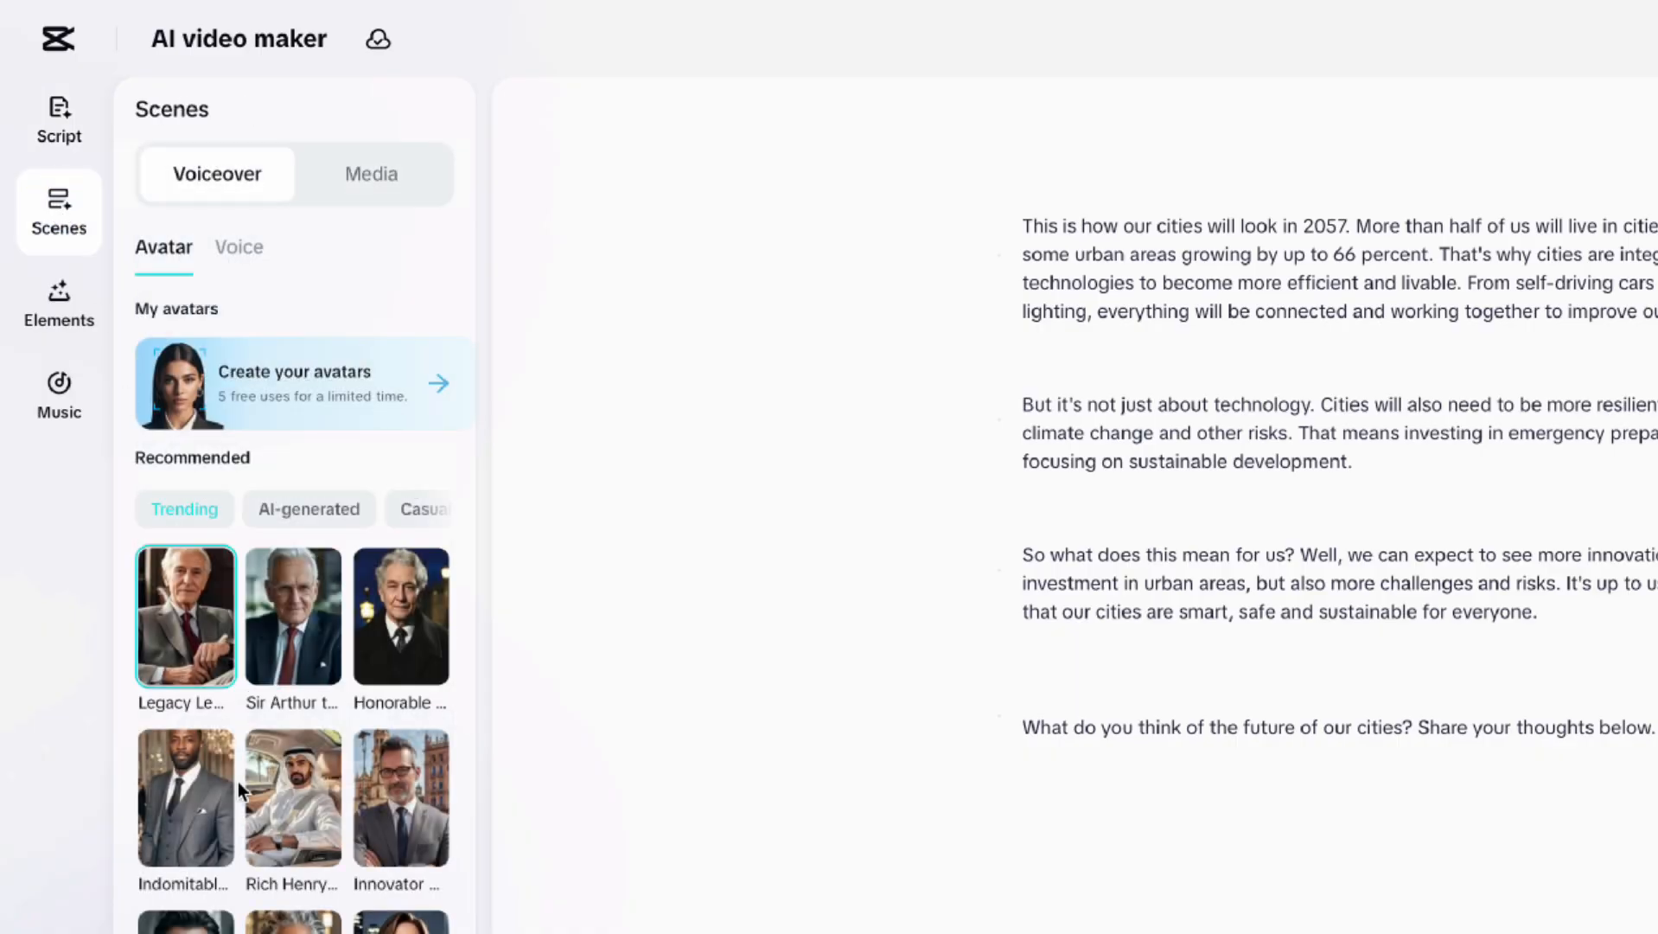
scroll(299, 787, "down", 3)
scroll(303, 788, "up", 3)
left_click(292, 509)
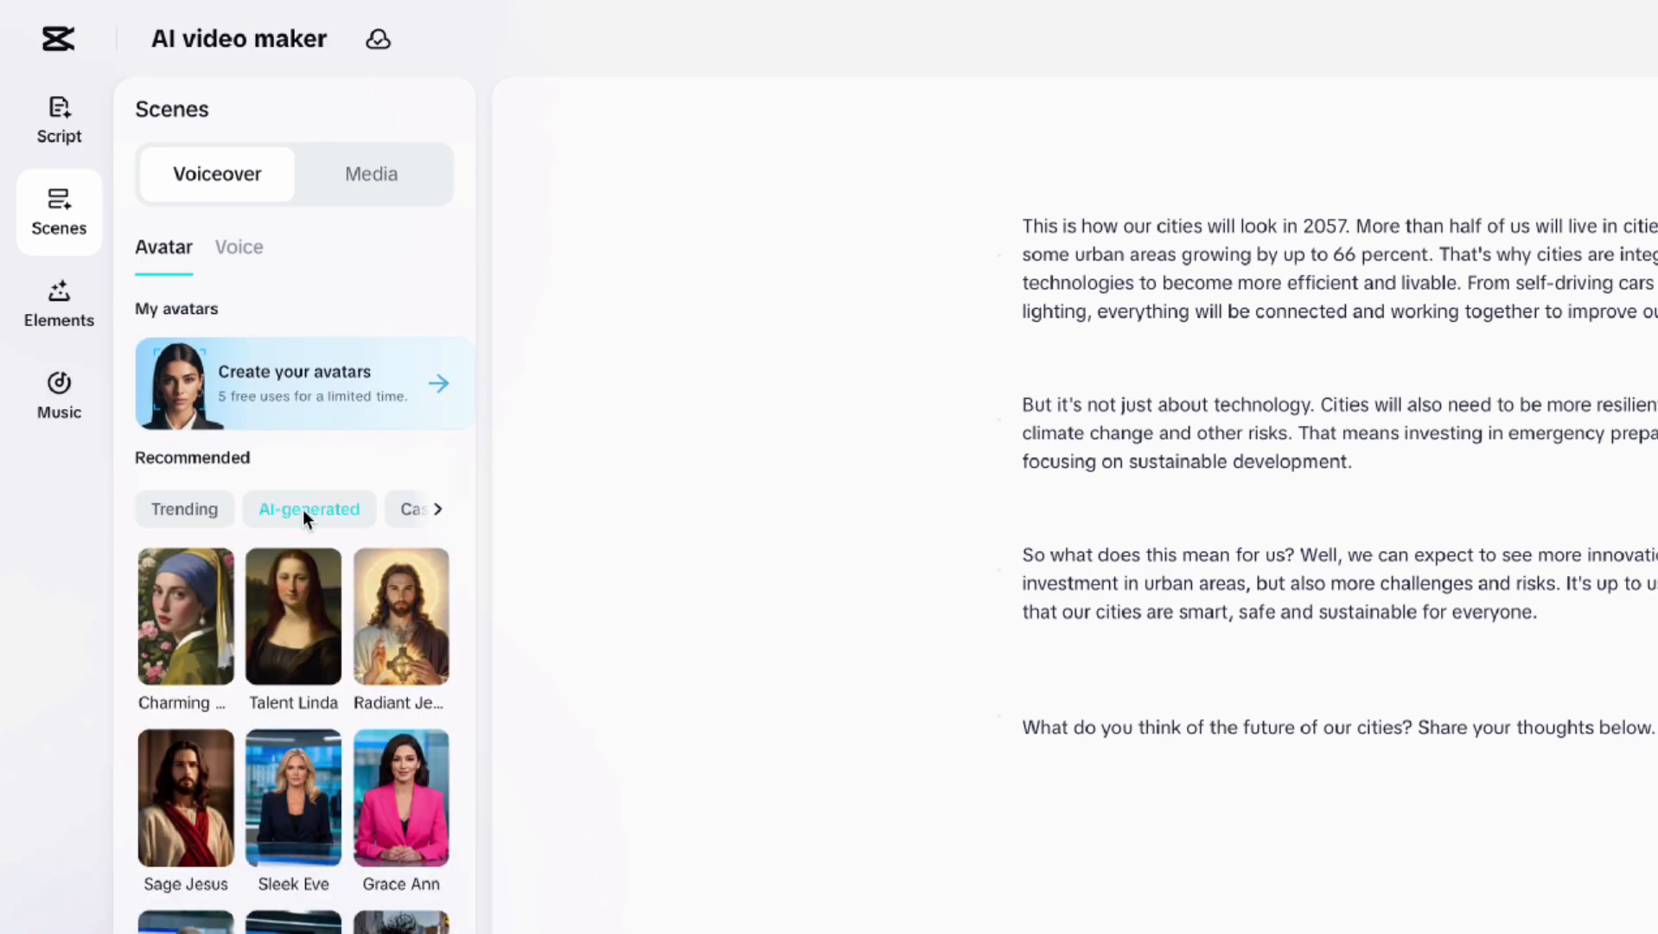
left_click(200, 517)
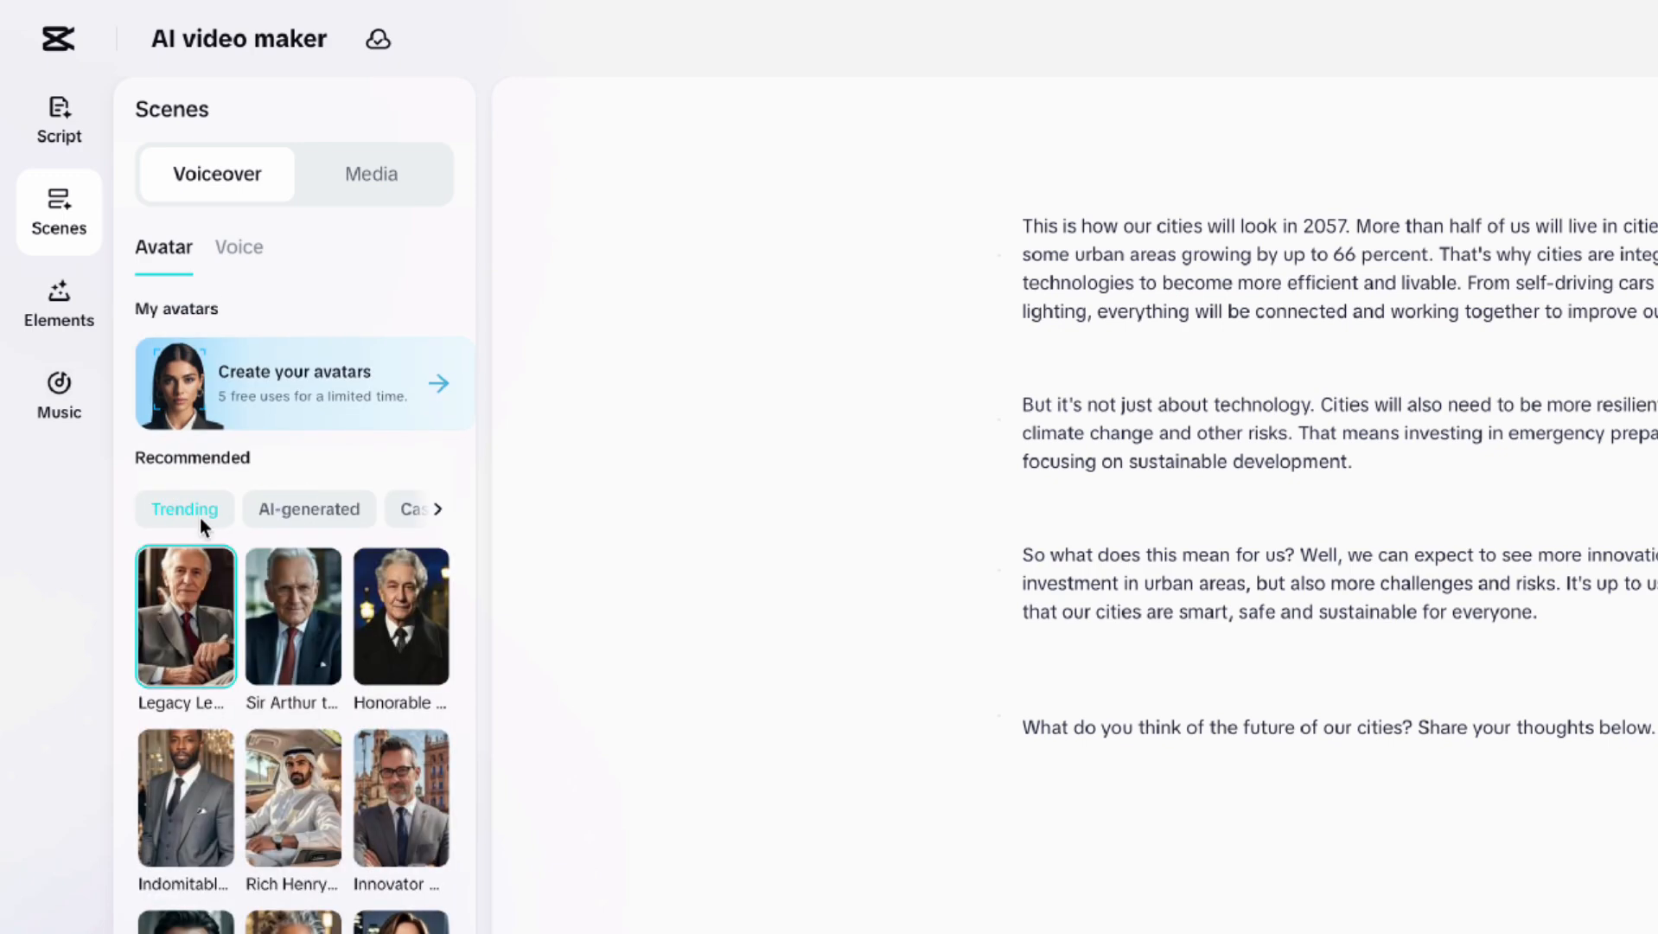
Choose the Serious Male III voice from Favorites and apply it to all scenes.
left_click(239, 251)
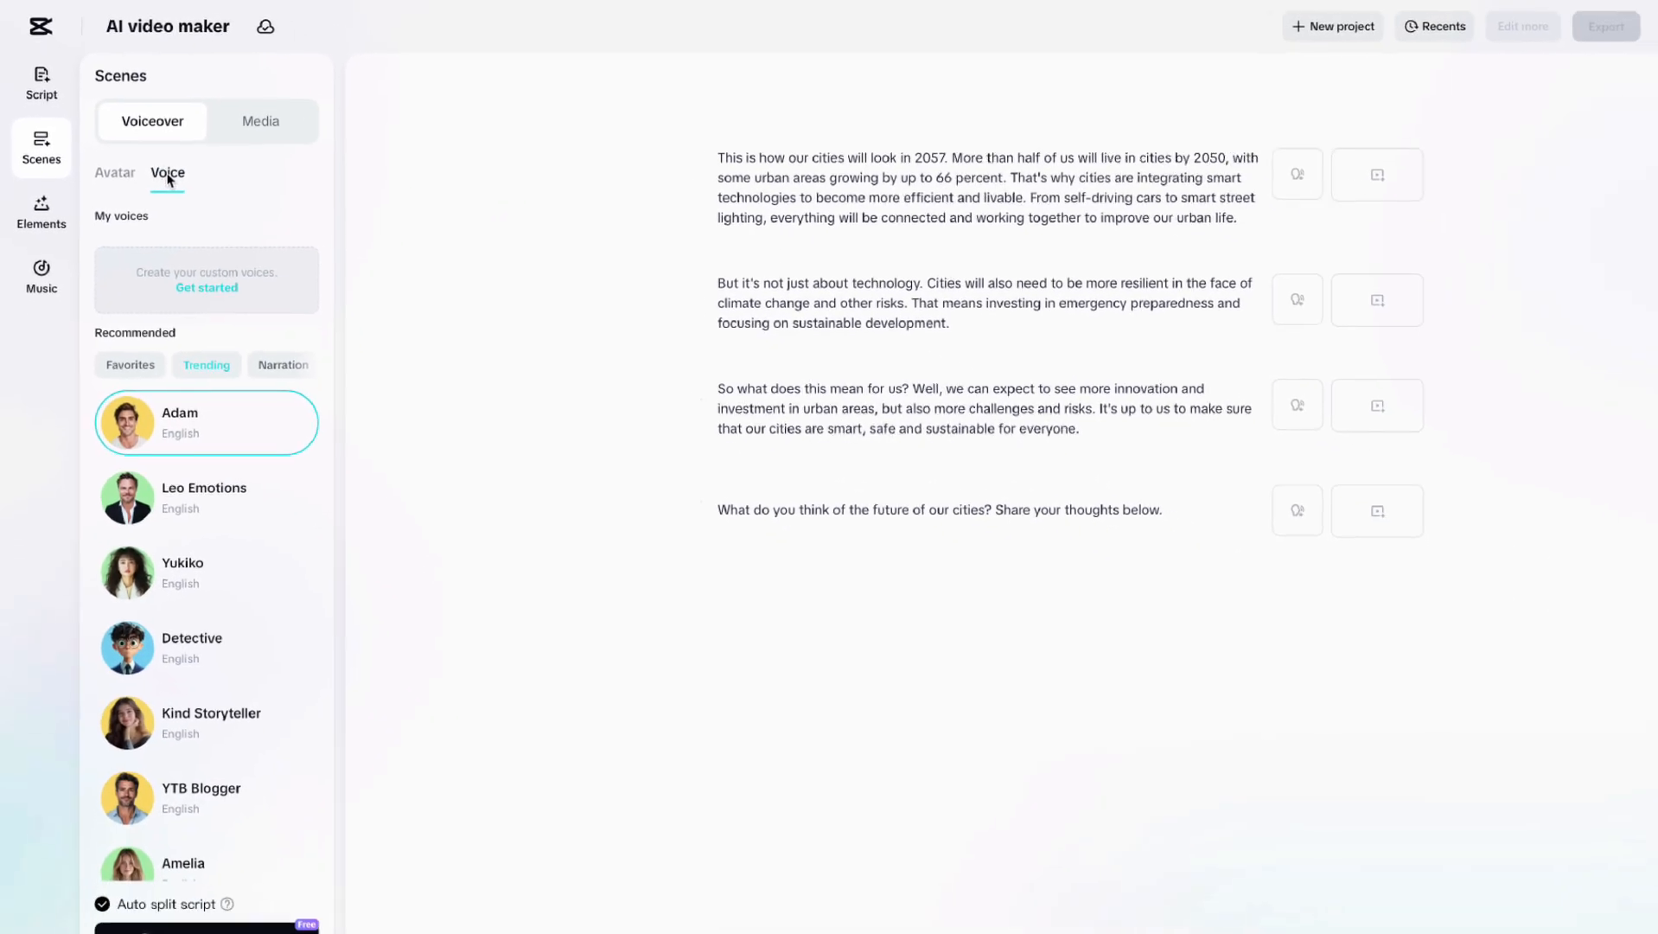
scroll(169, 581, "down", 3)
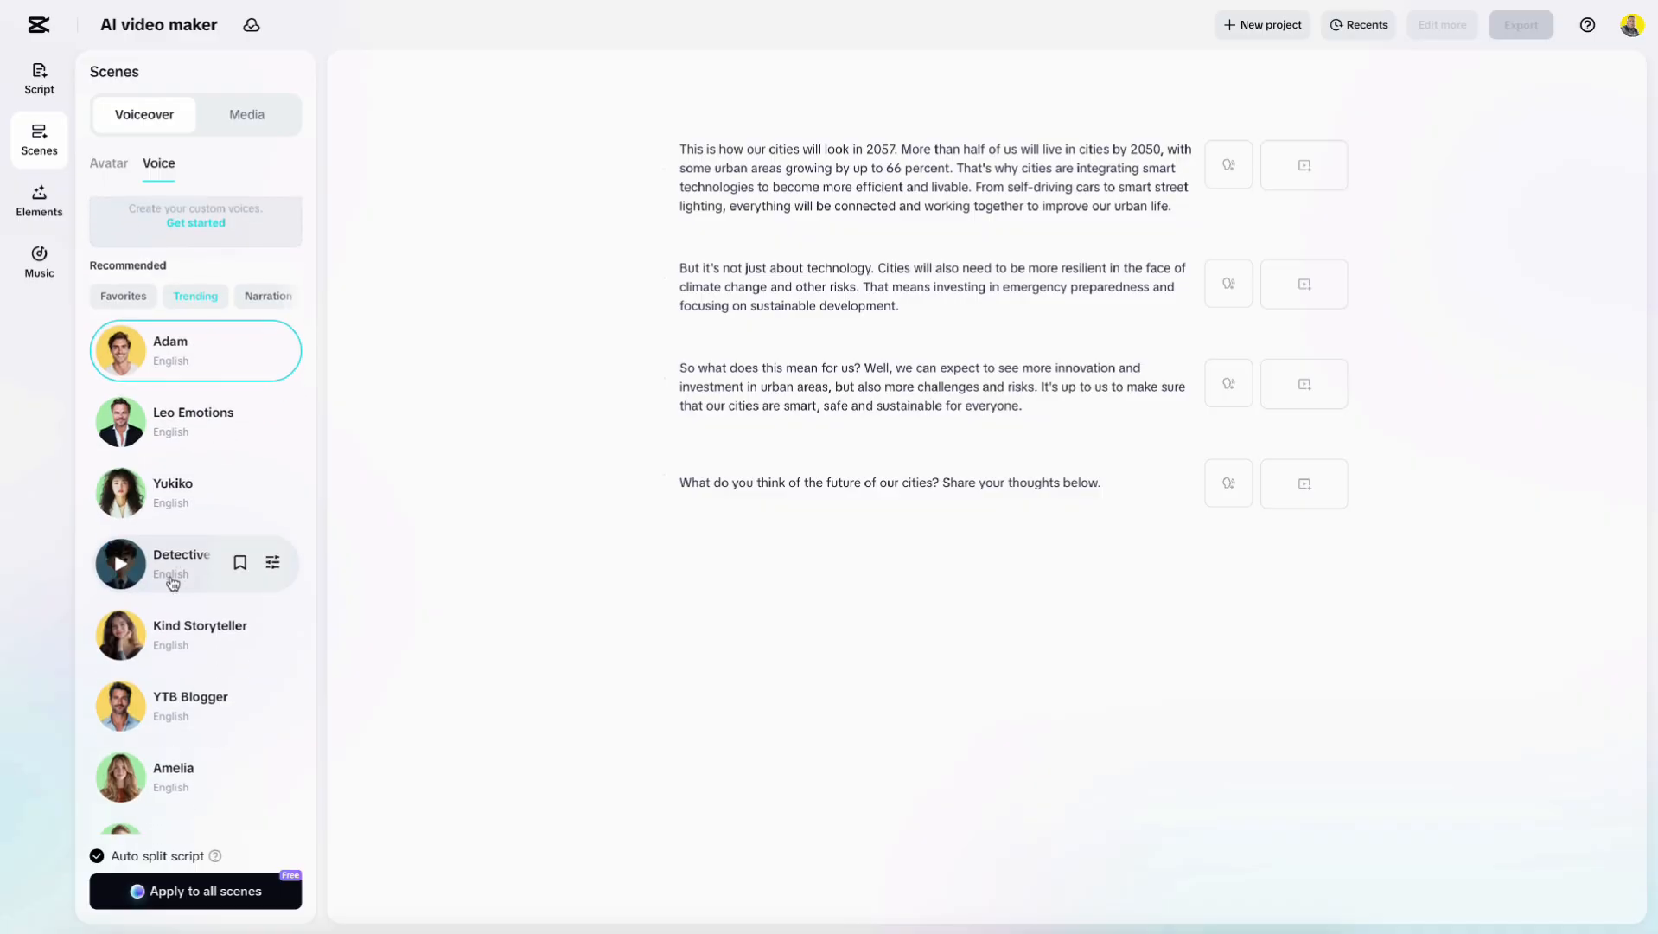
scroll(172, 585, "up", 3)
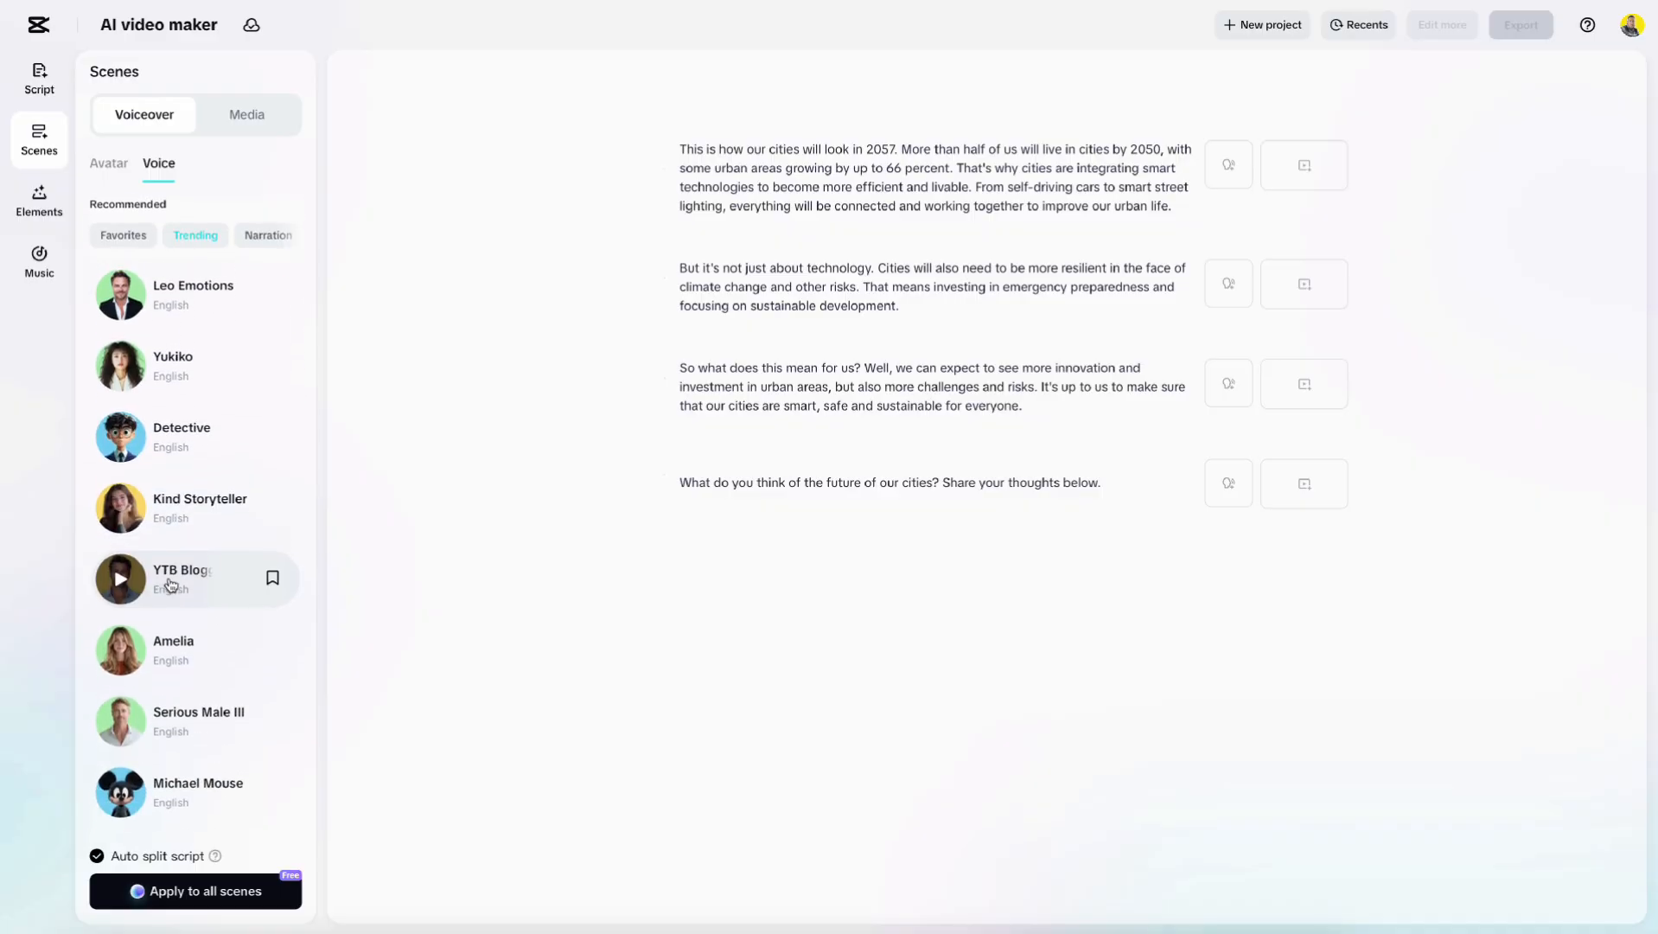
left_click(123, 346)
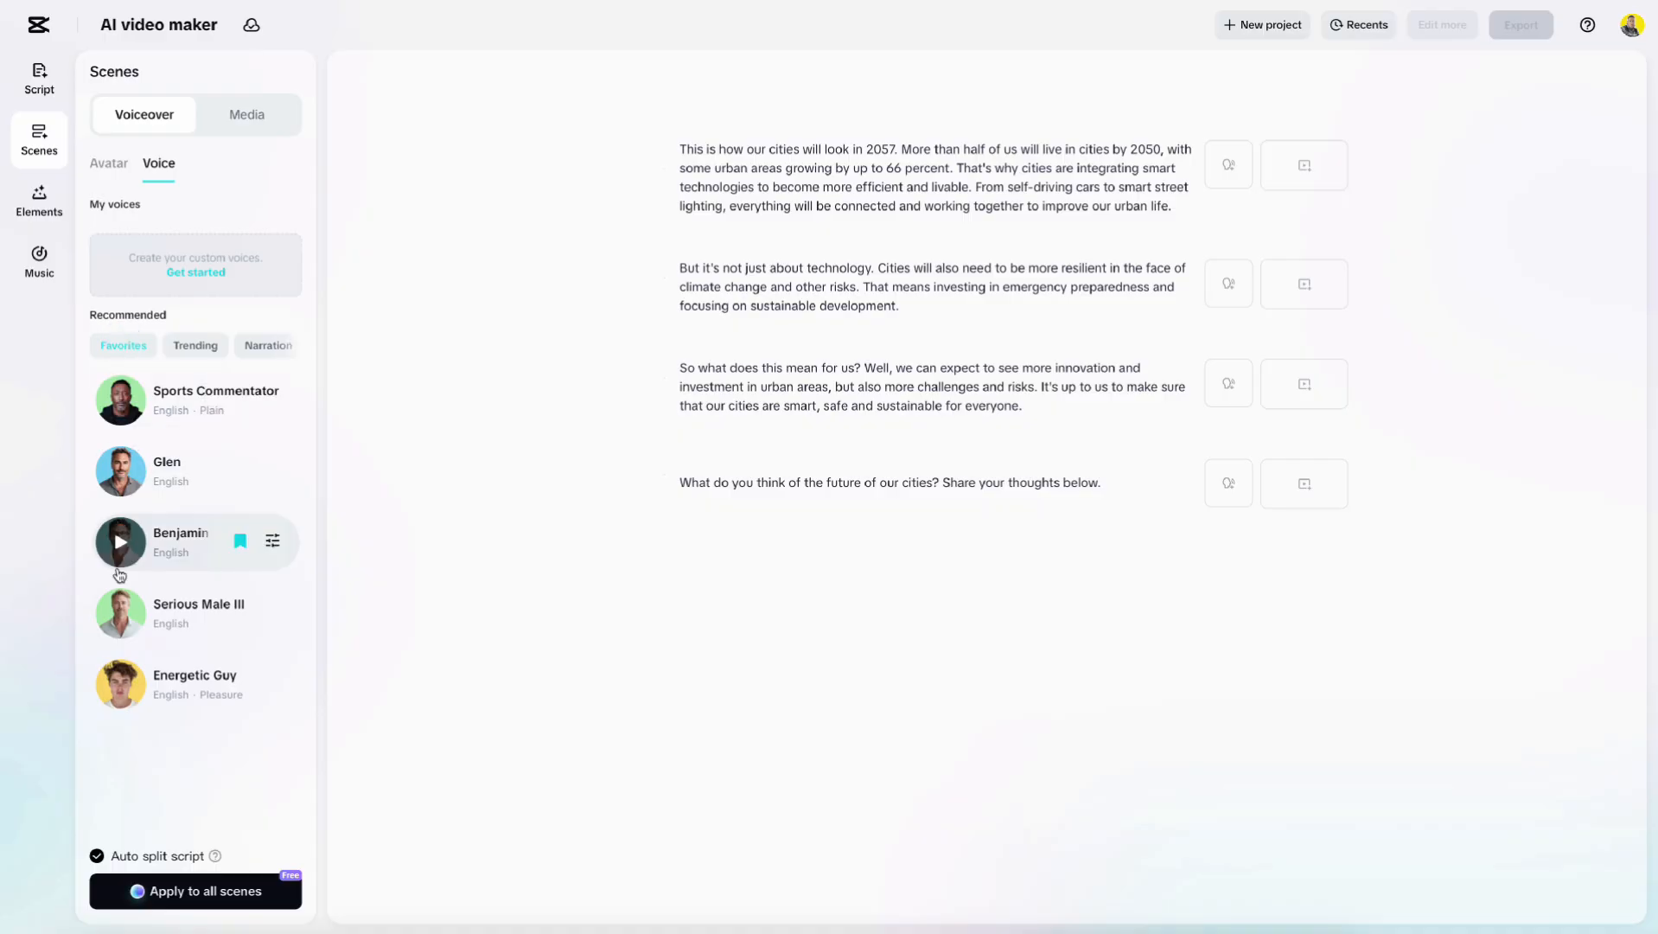
left_click(198, 609)
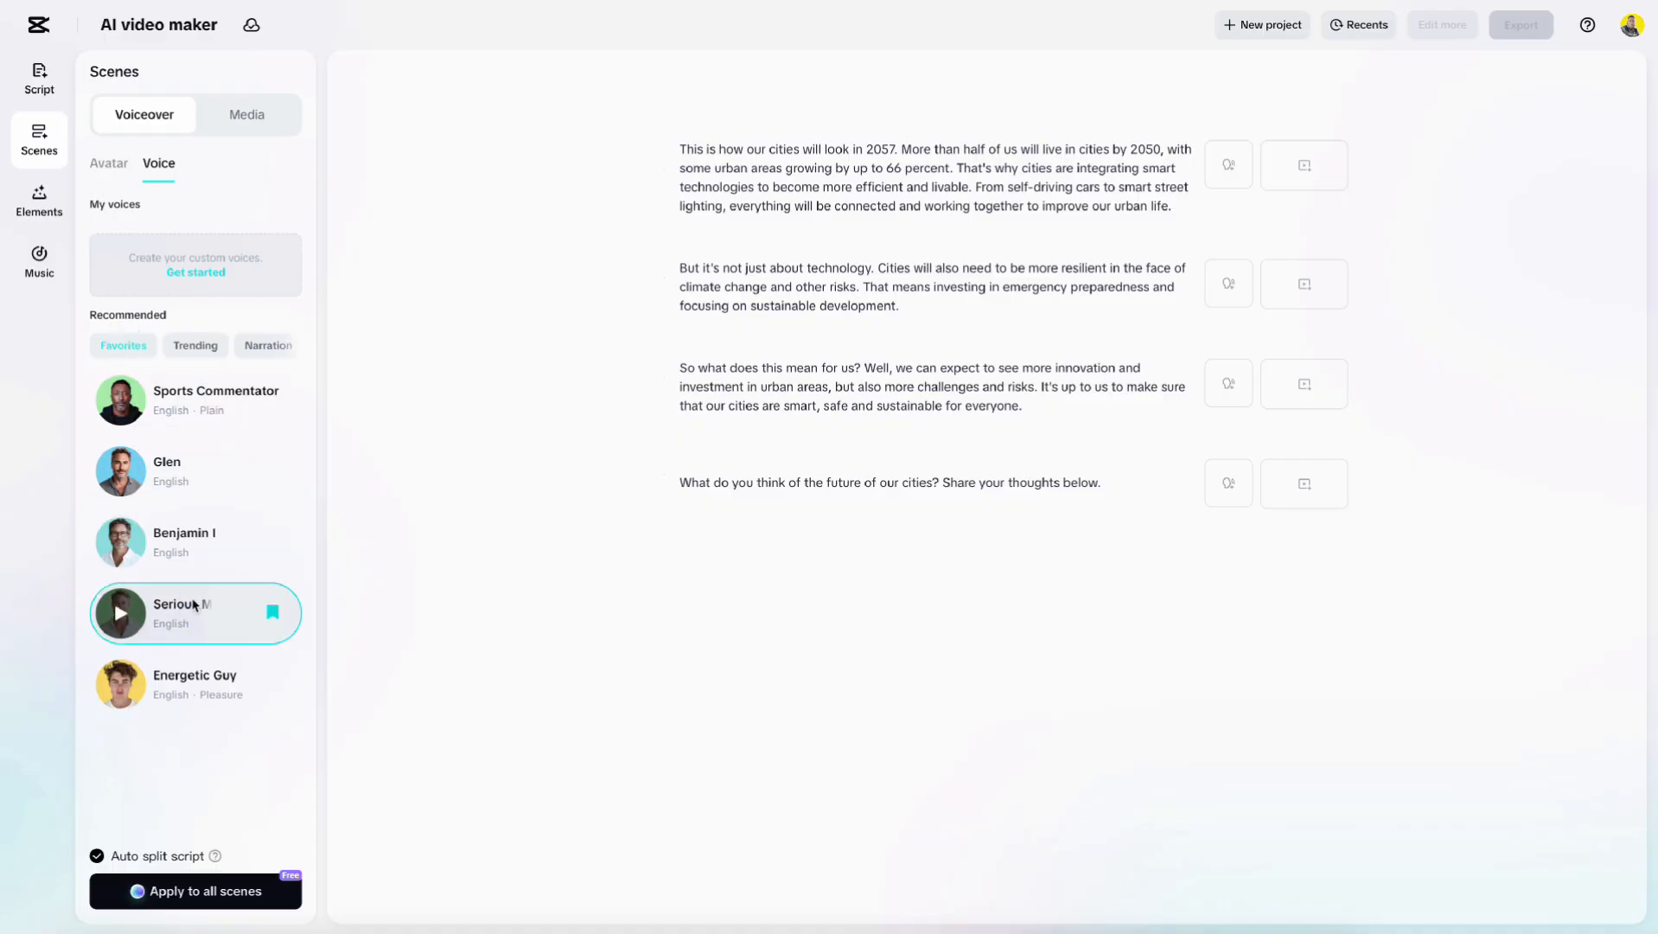
left_click(189, 891)
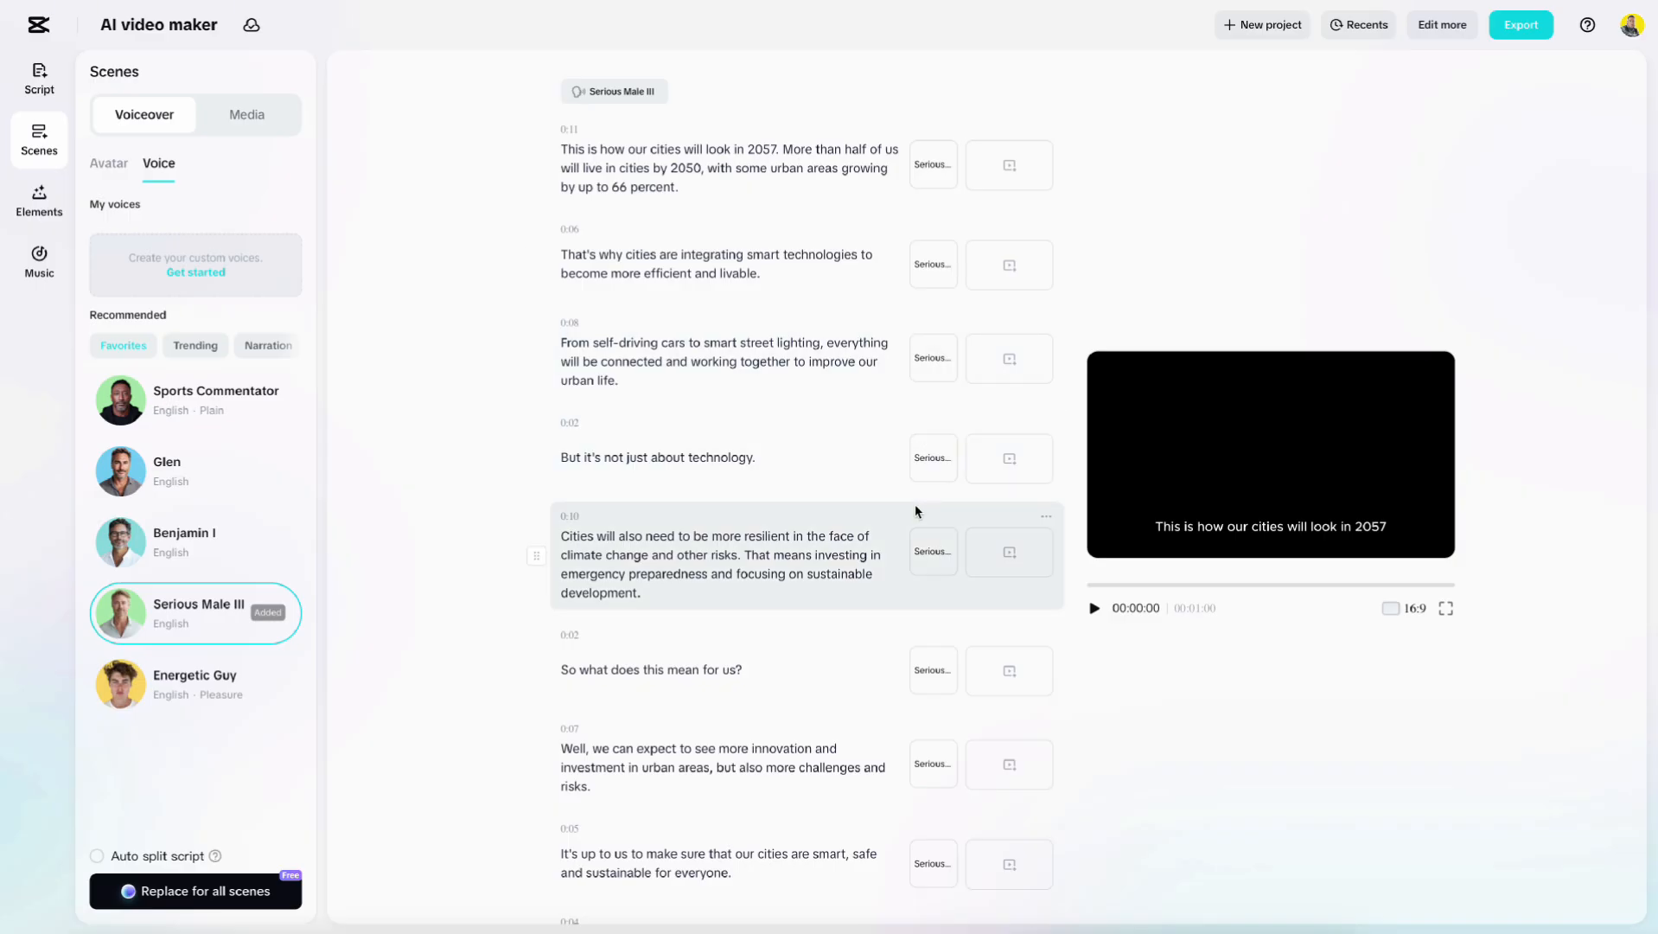
Generate AI media for all scenes in 9:16 aspect ratio with the Futuristic style.
left_click(244, 128)
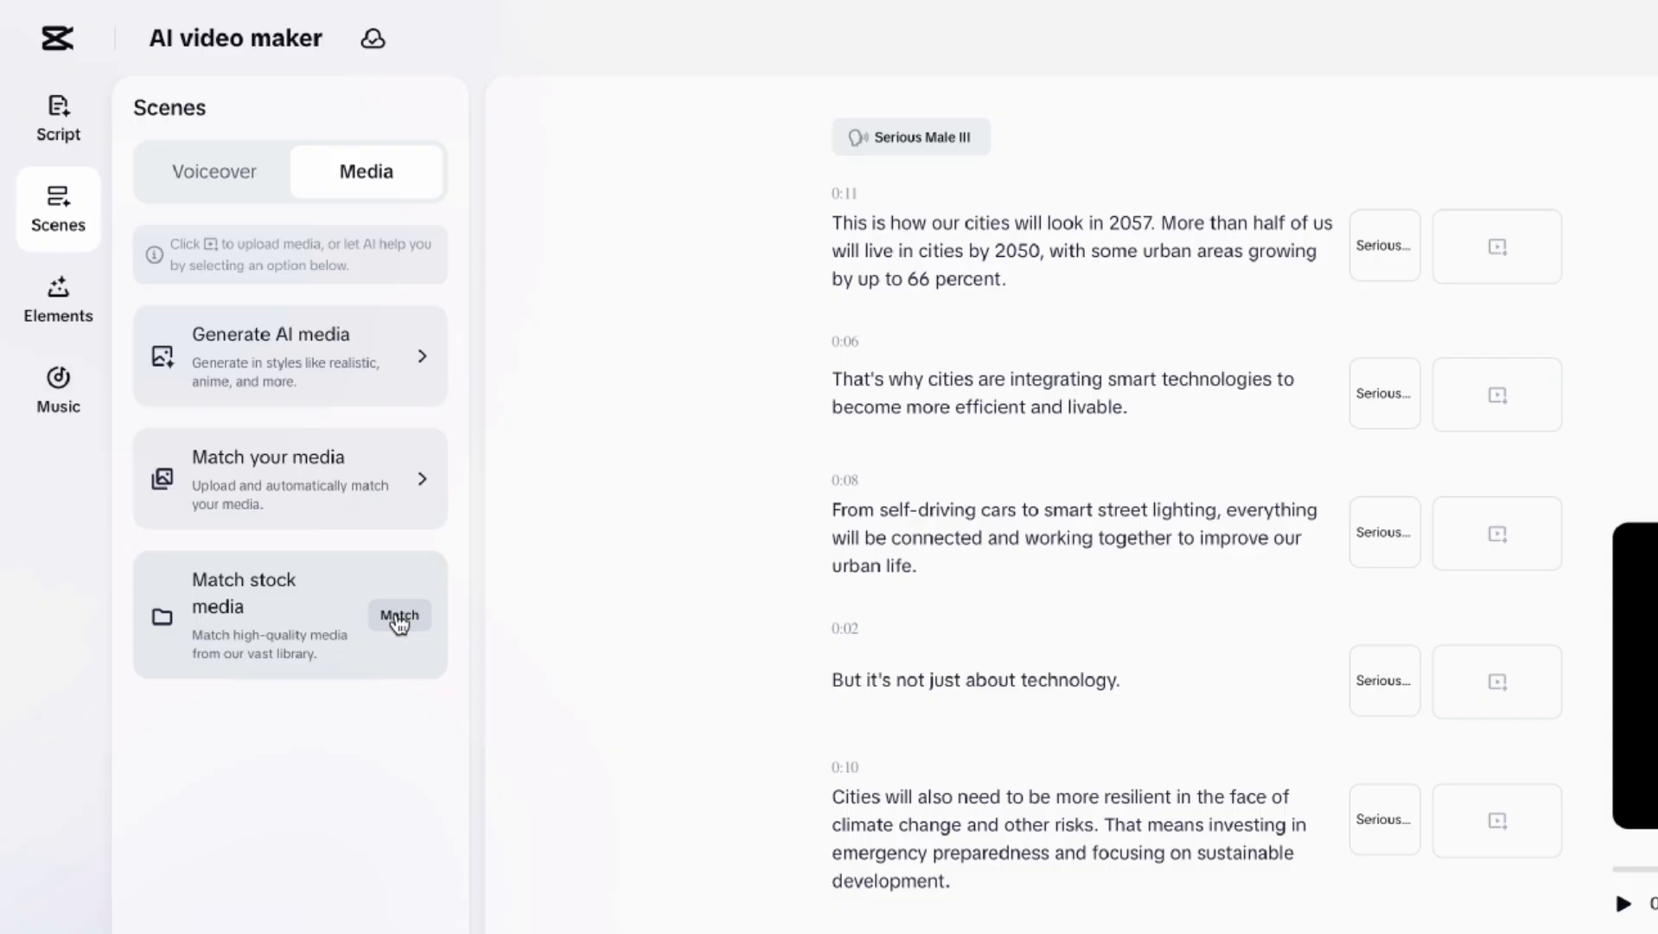
left_click(419, 368)
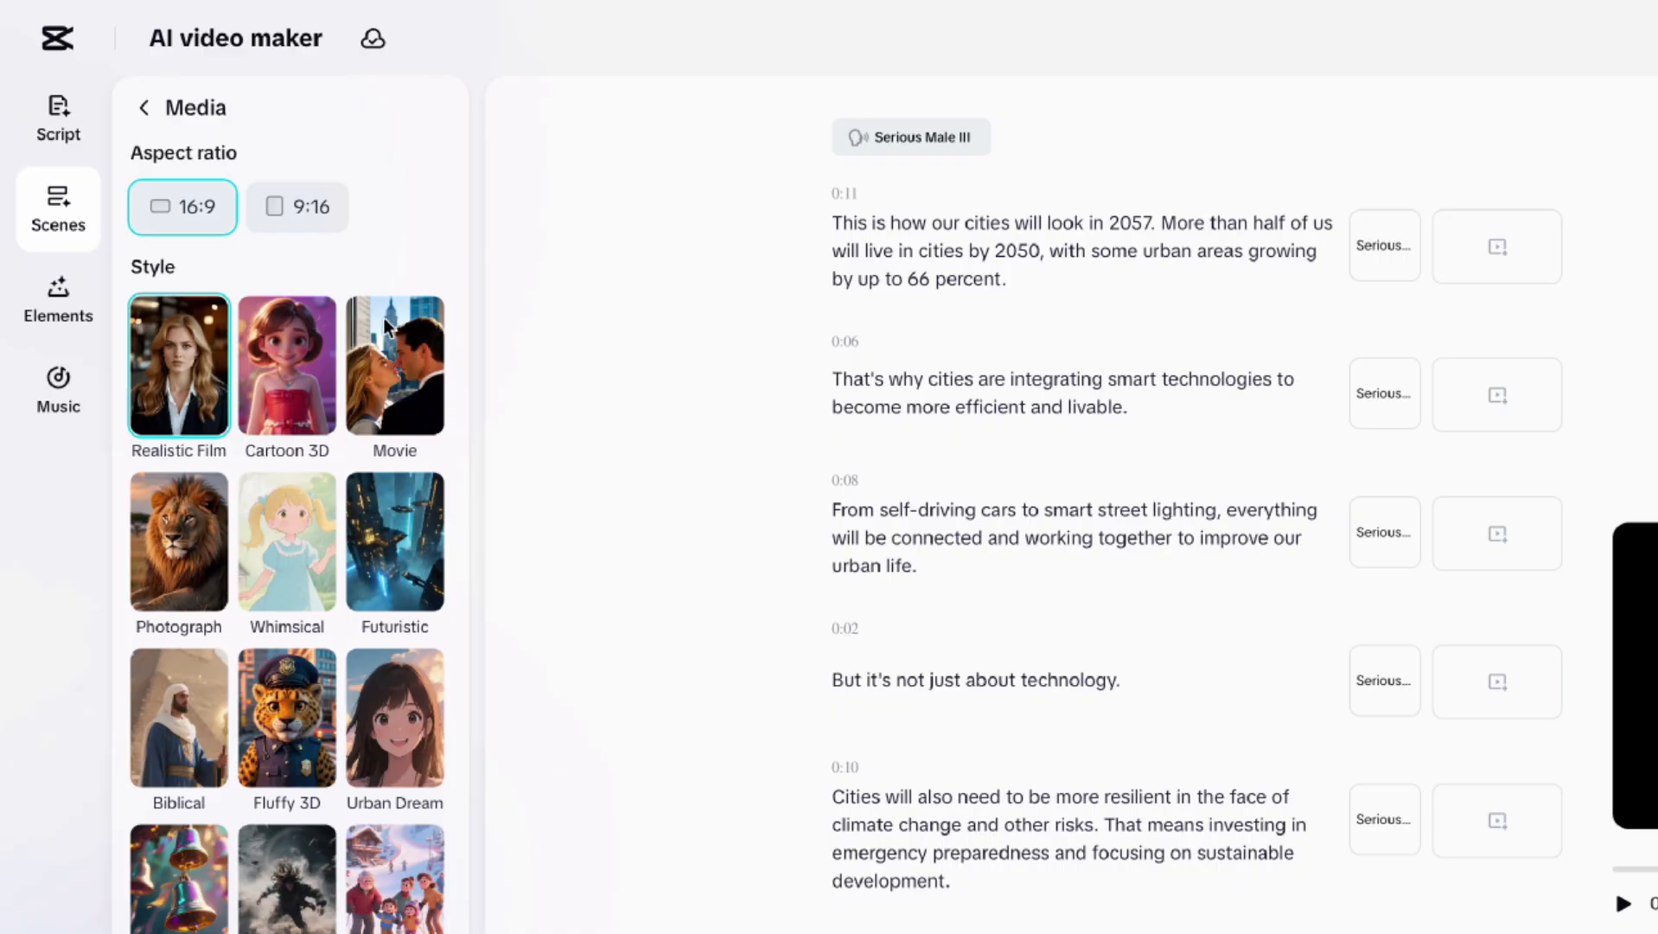
left_click(313, 220)
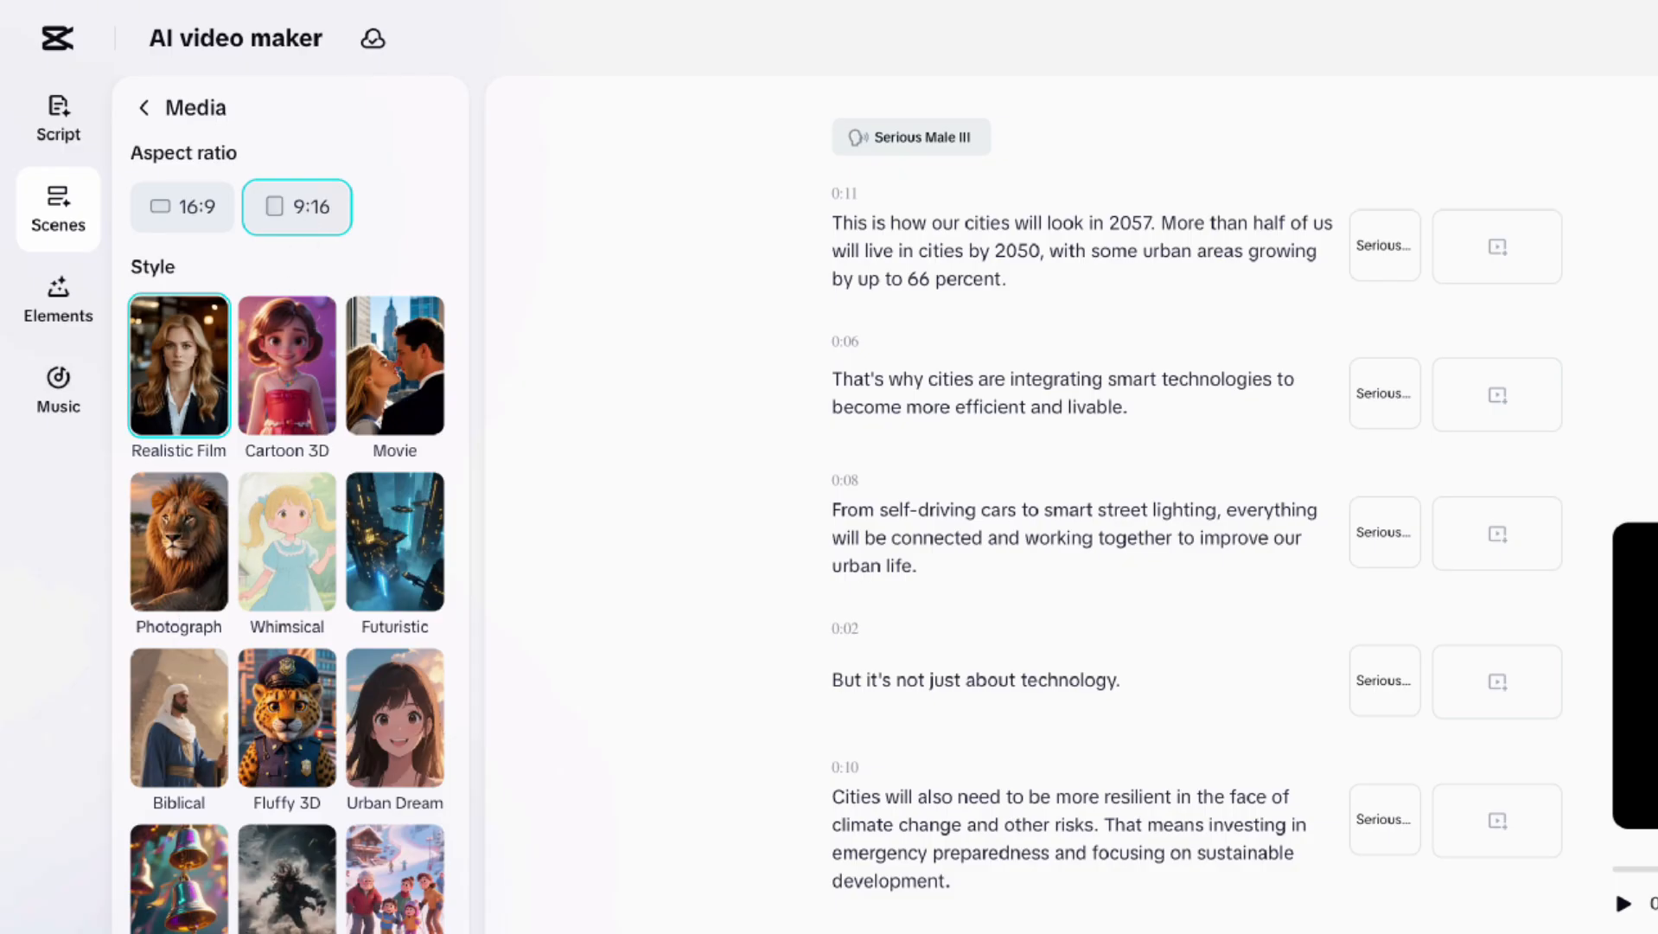
left_click(398, 552)
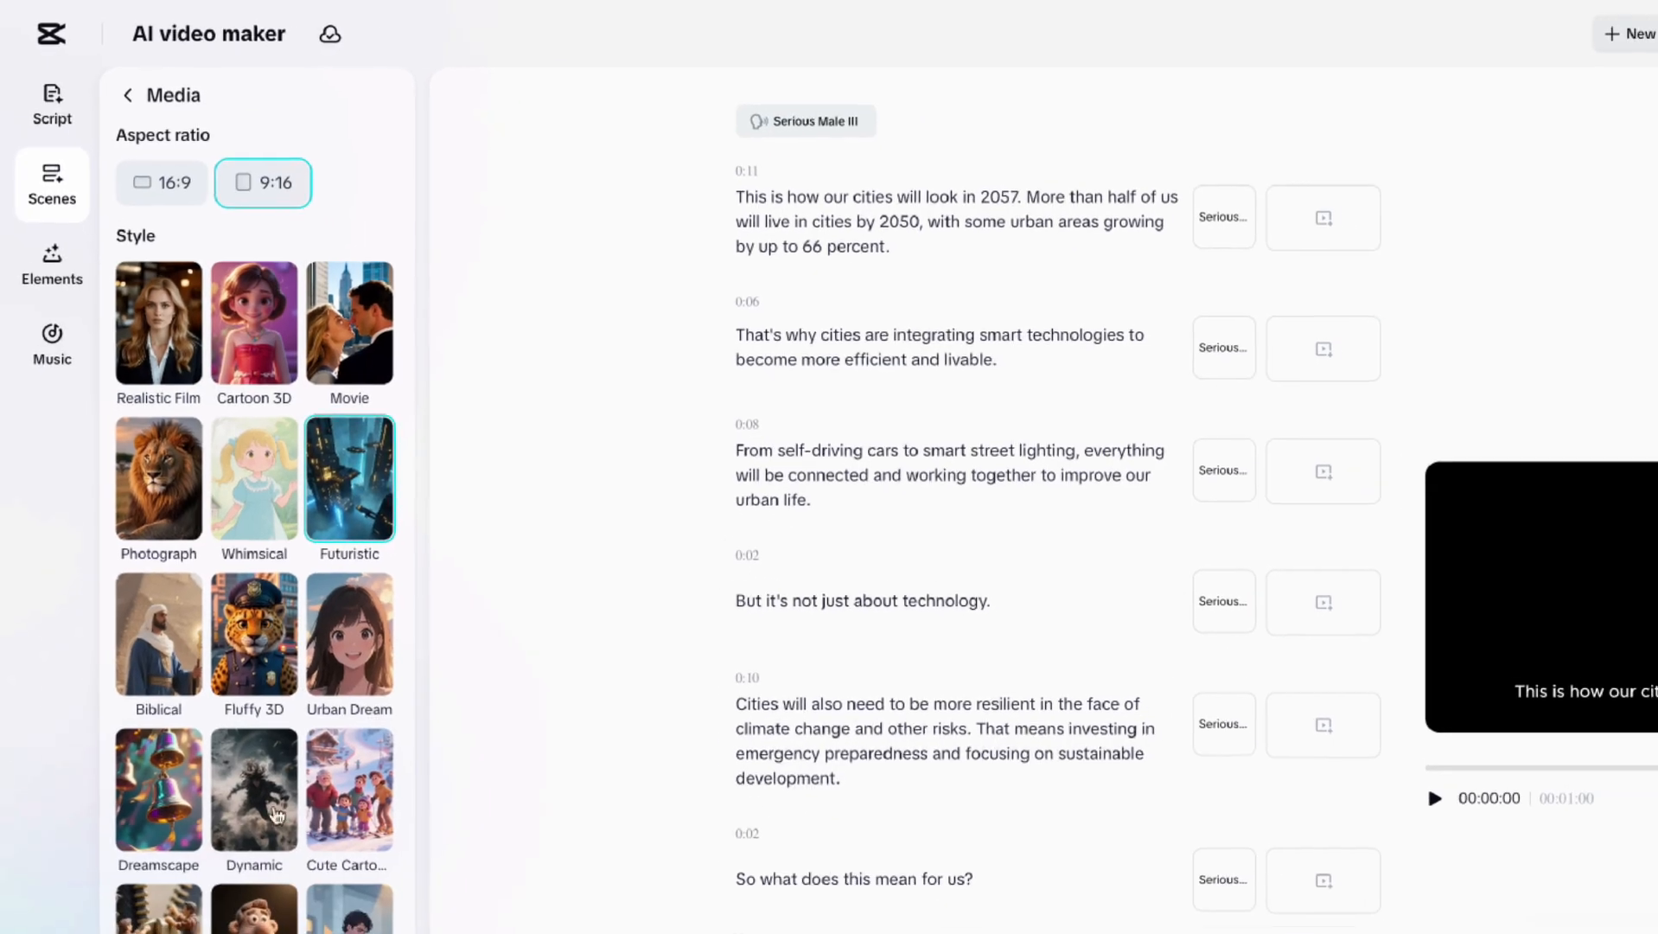
left_click(200, 896)
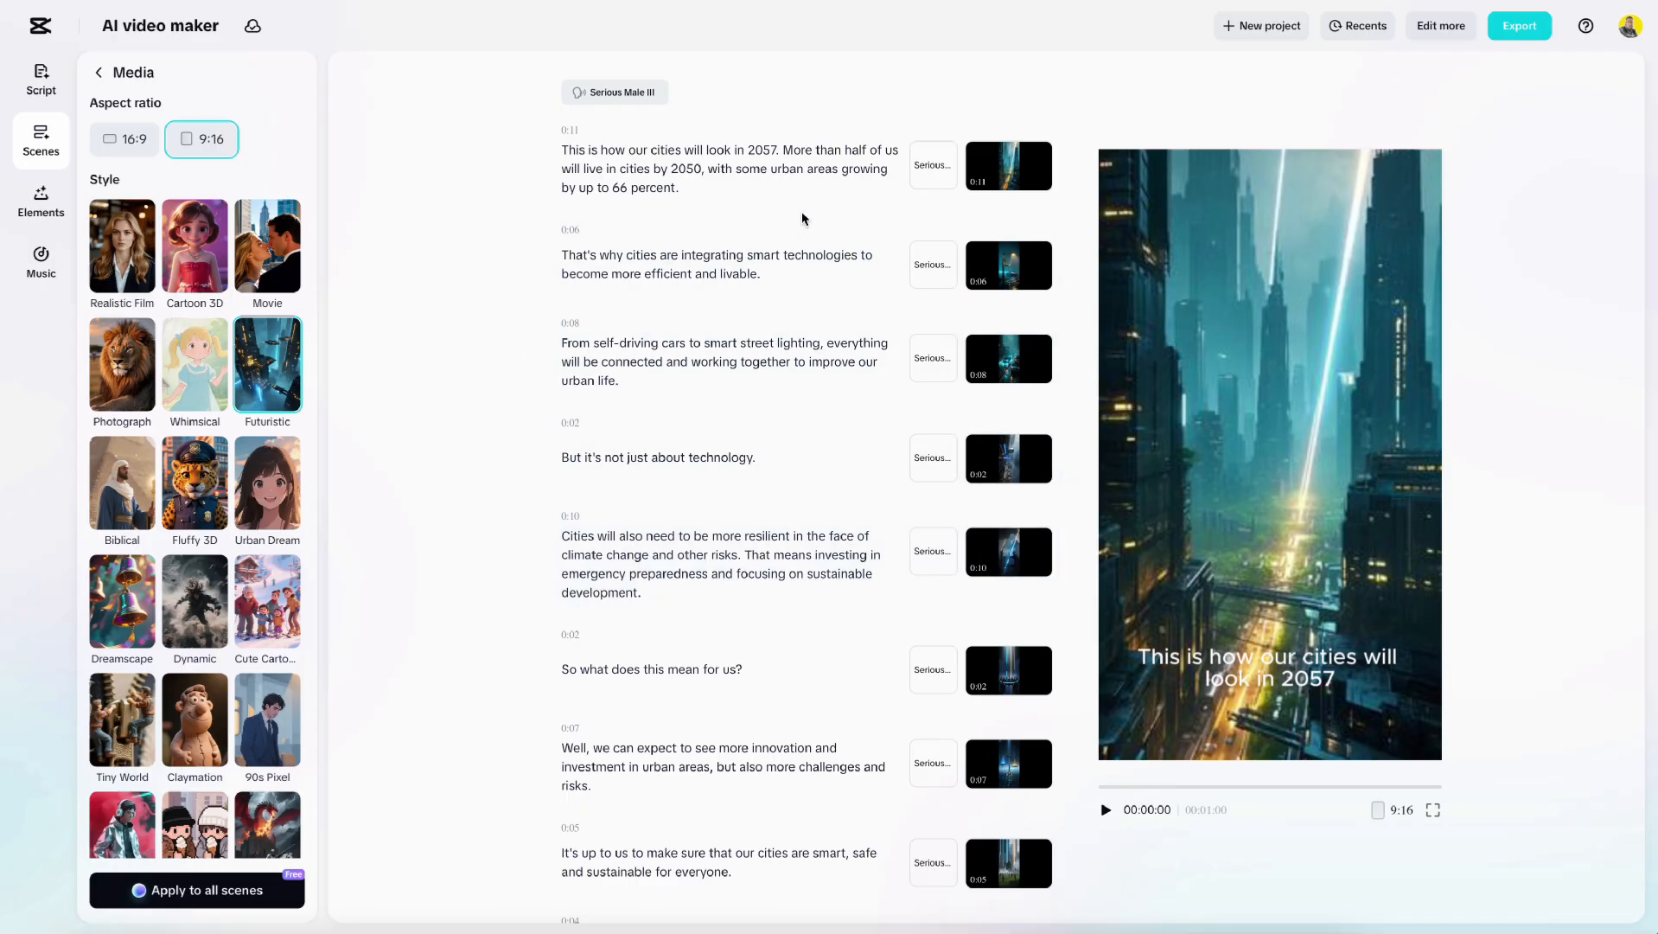
Inspect the first scene's generated media and its description.
scroll(788, 226, "down", 1)
scroll(787, 226, "up", 1)
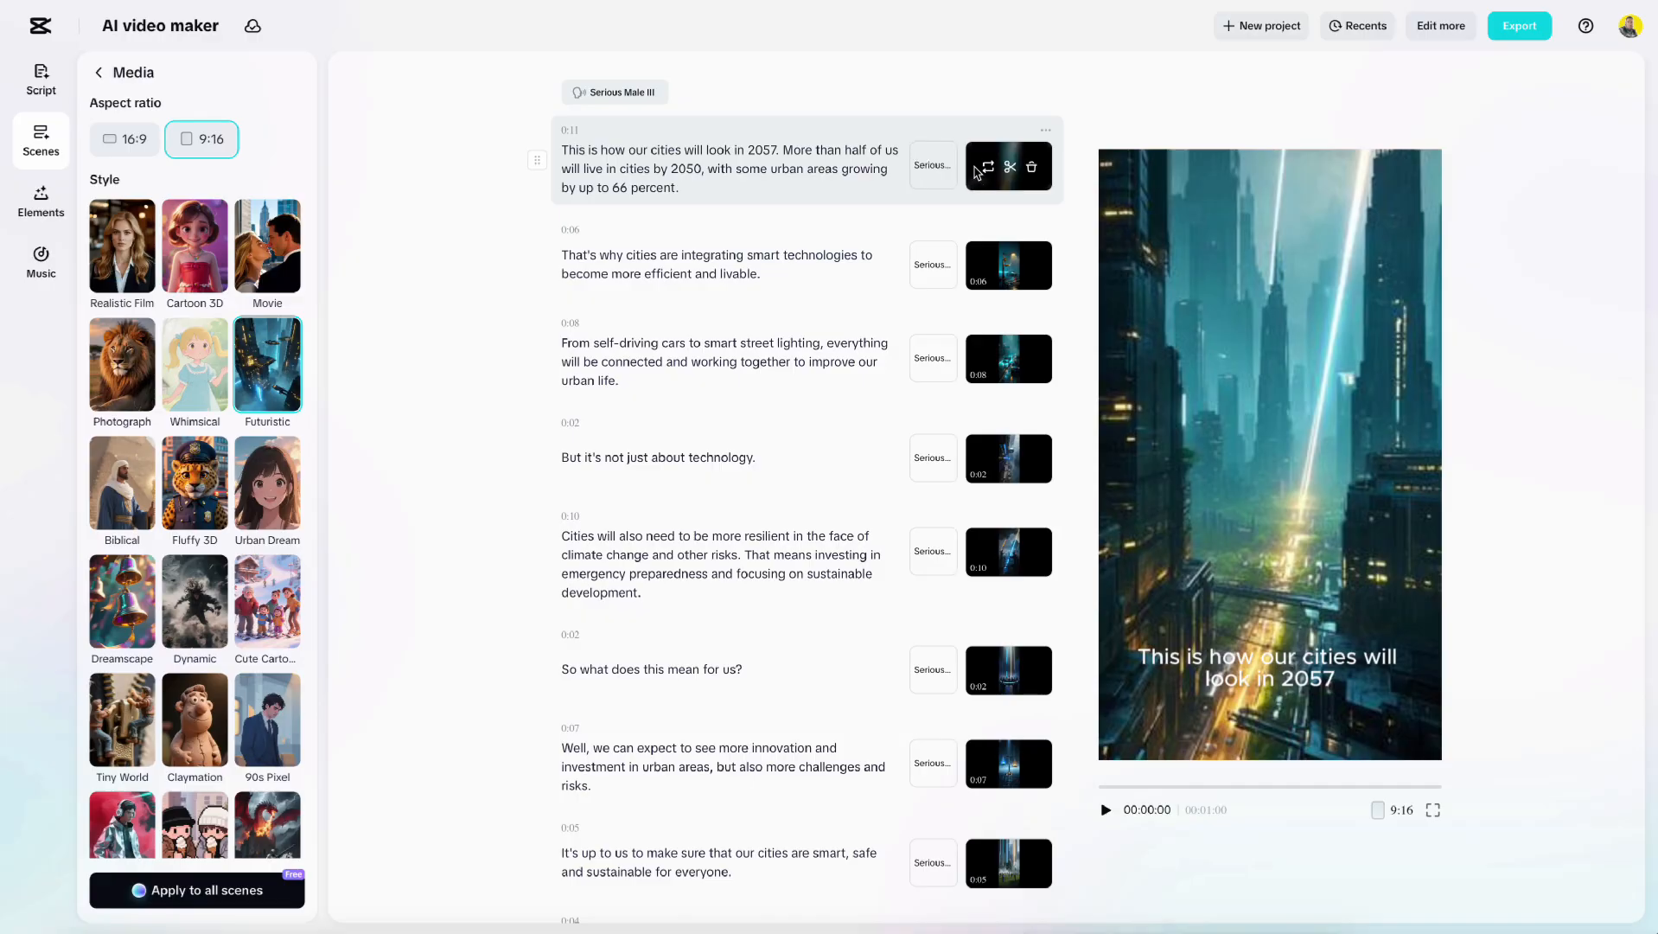
left_click(989, 169)
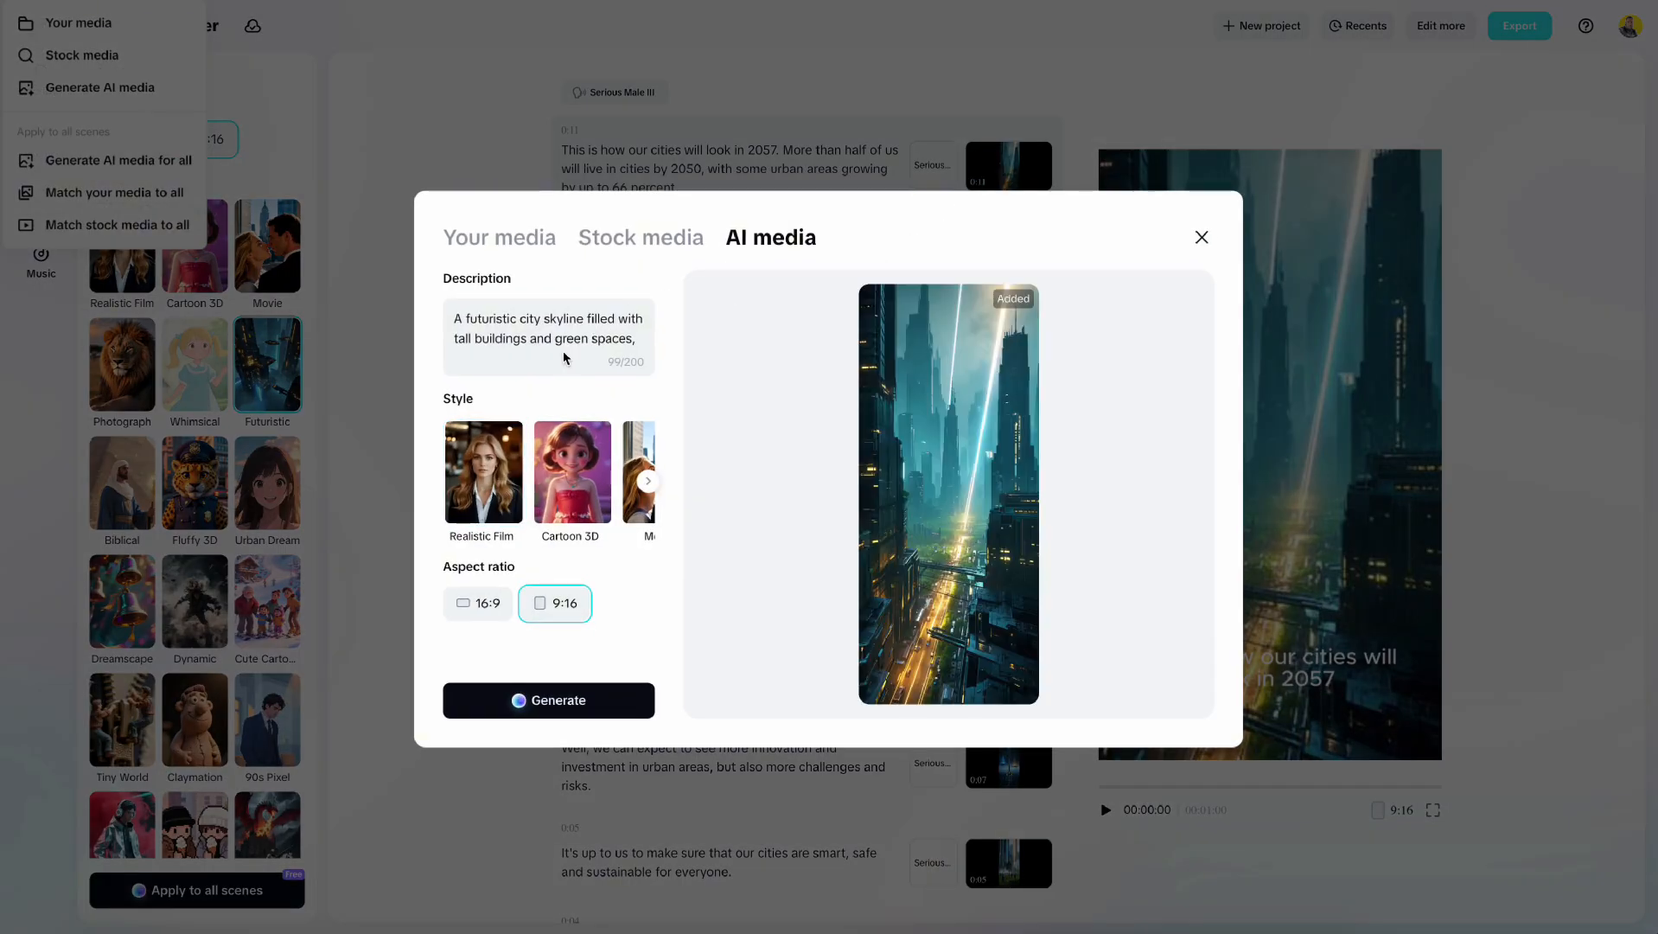
left_click_drag(638, 339, 430, 293)
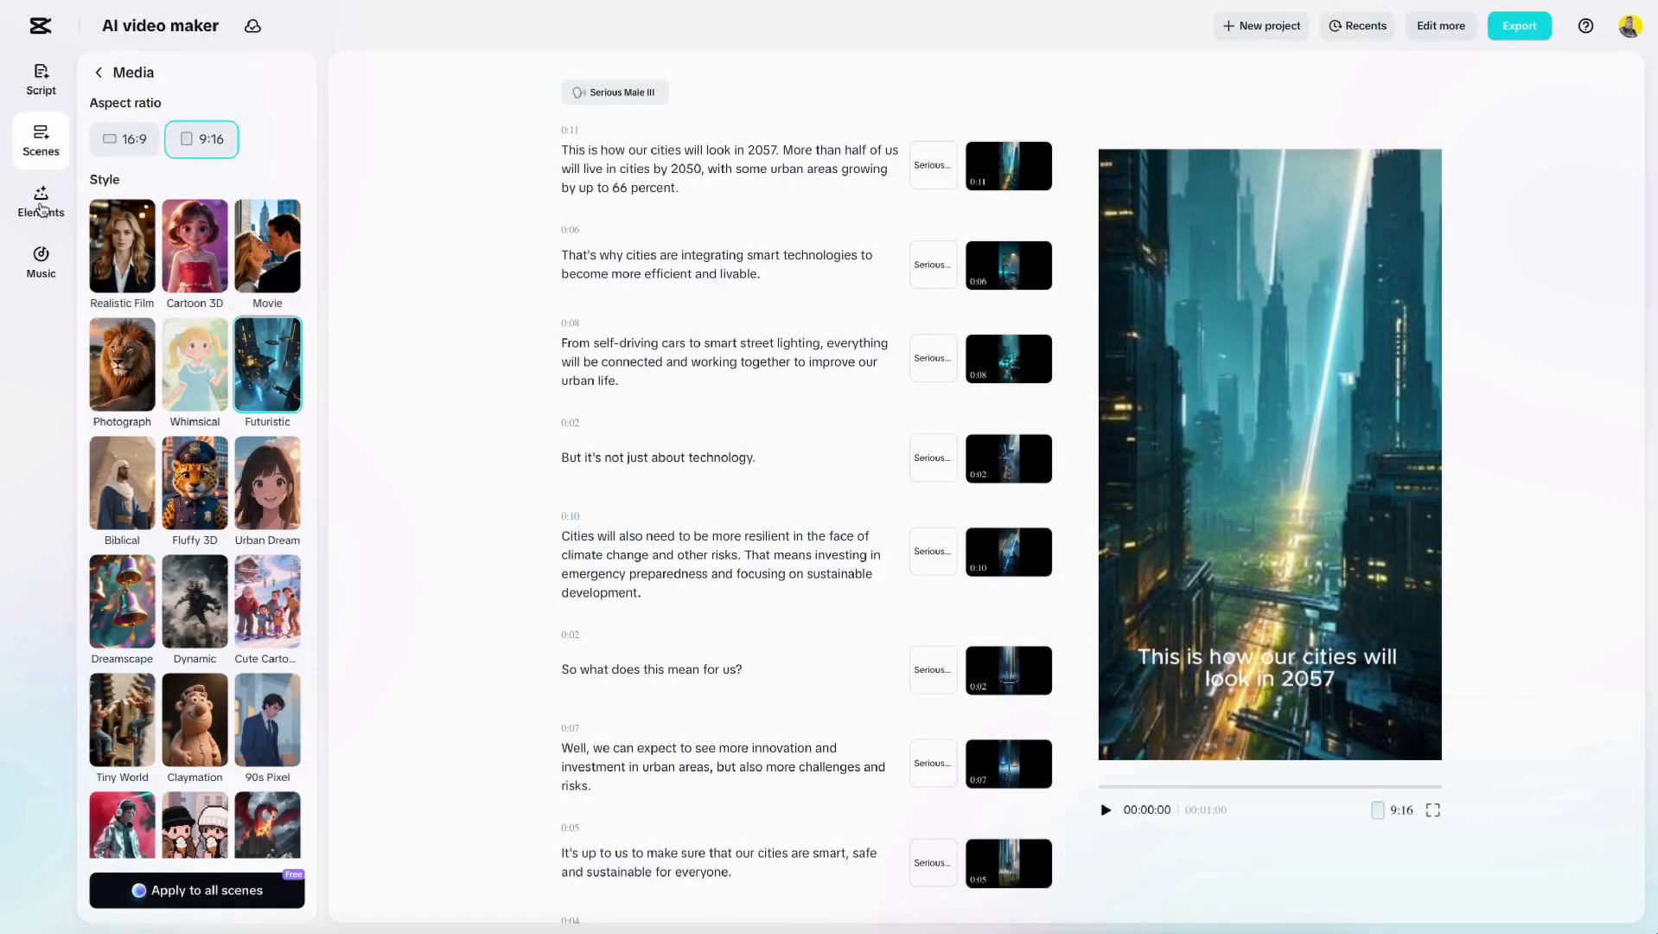
Send the project to the full editor with Edit more.
left_click(41, 208)
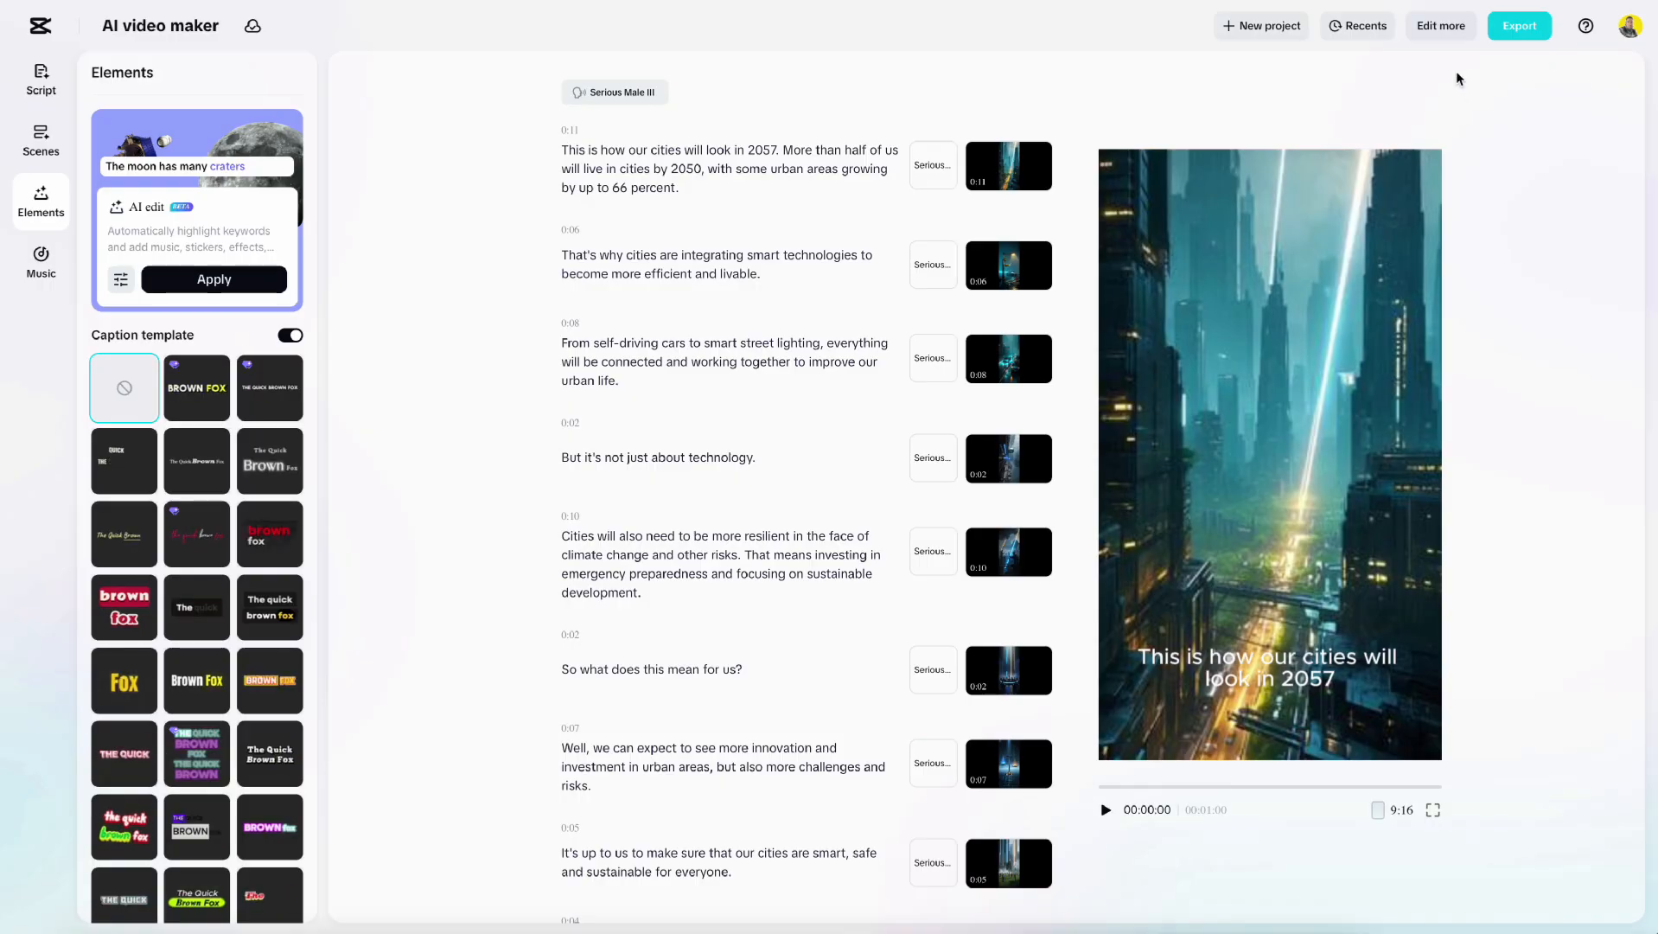
left_click(1440, 26)
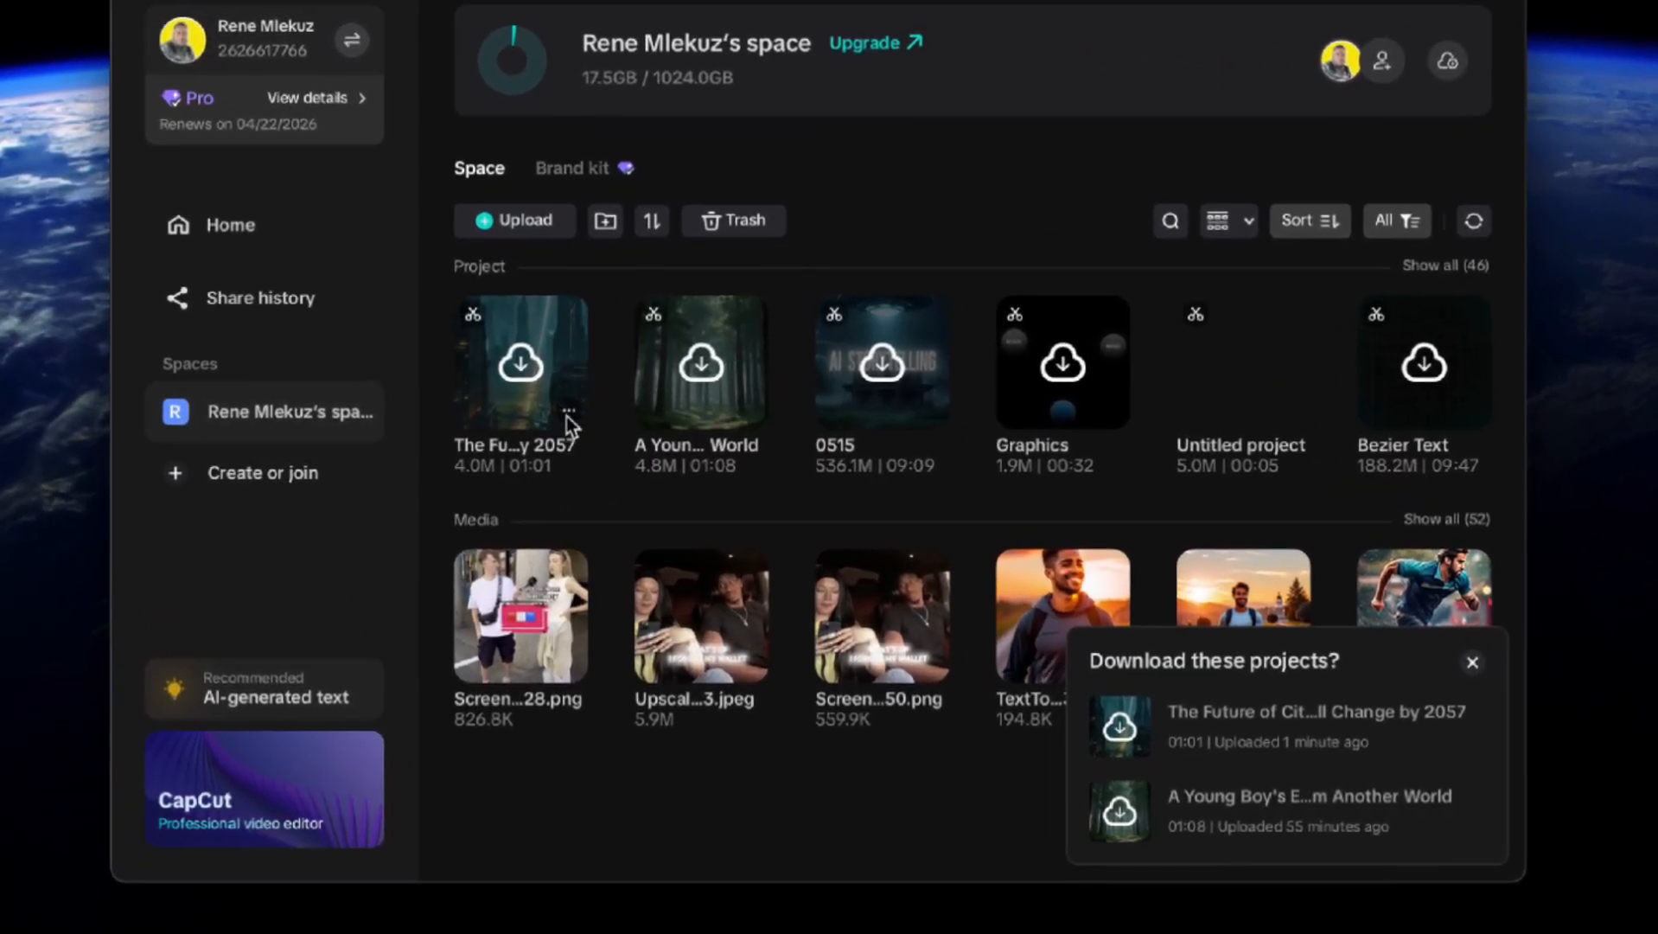
Download 'The Fu...y 2057' project from the cloud space.
left_click(569, 412)
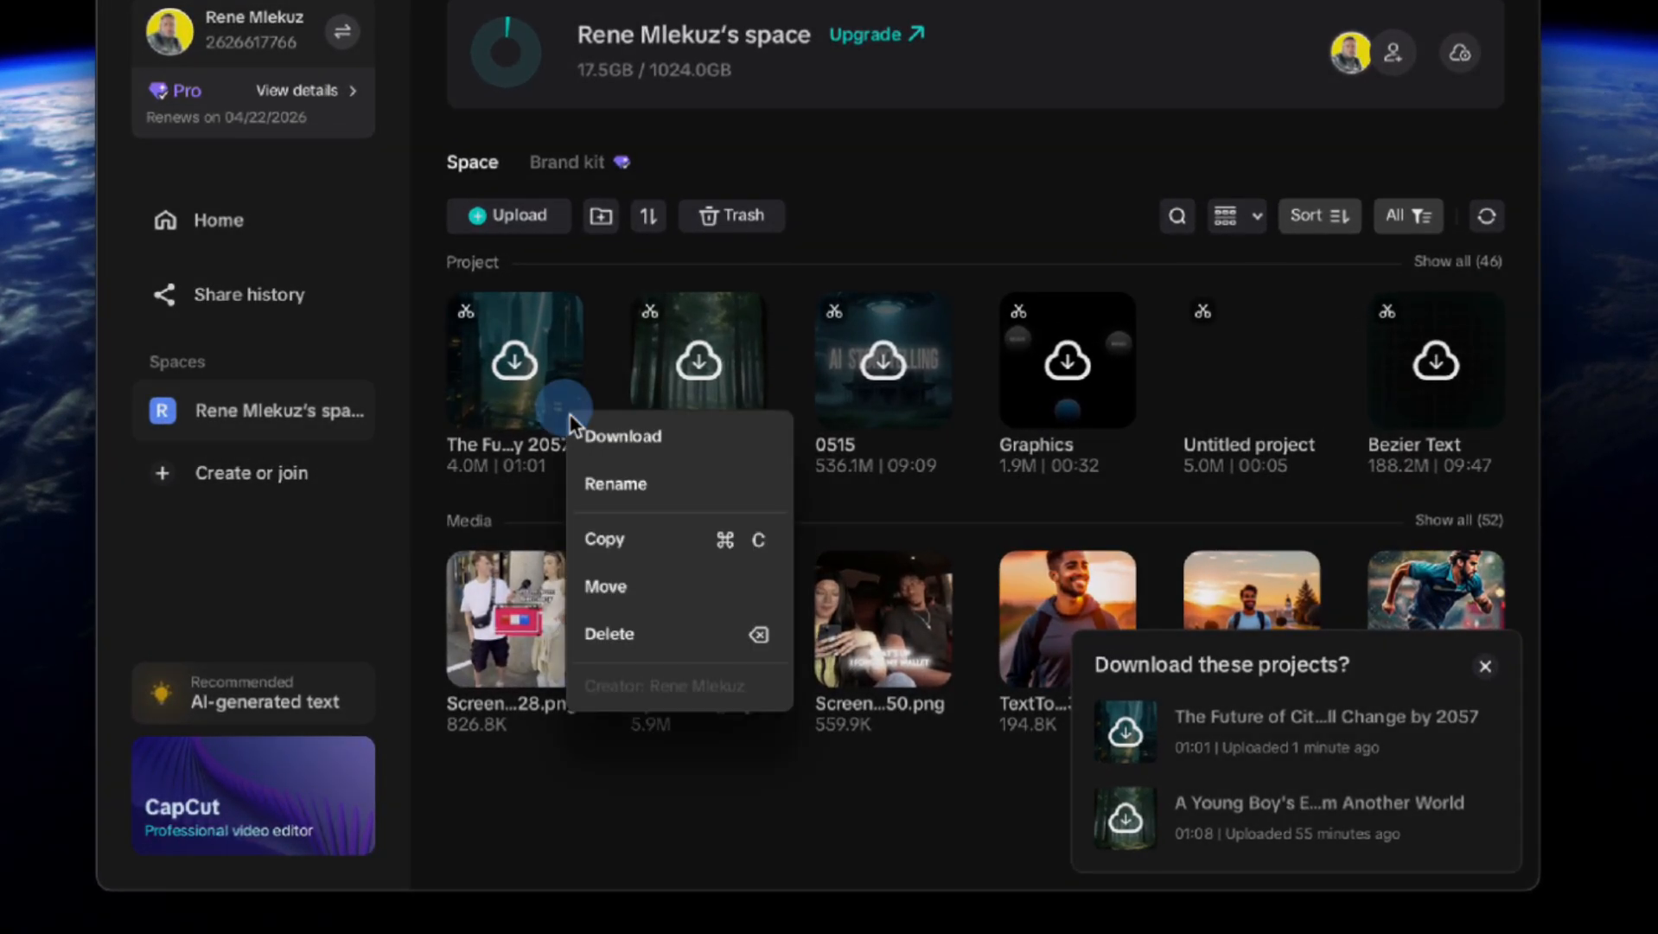
left_click(595, 434)
left_click(999, 478)
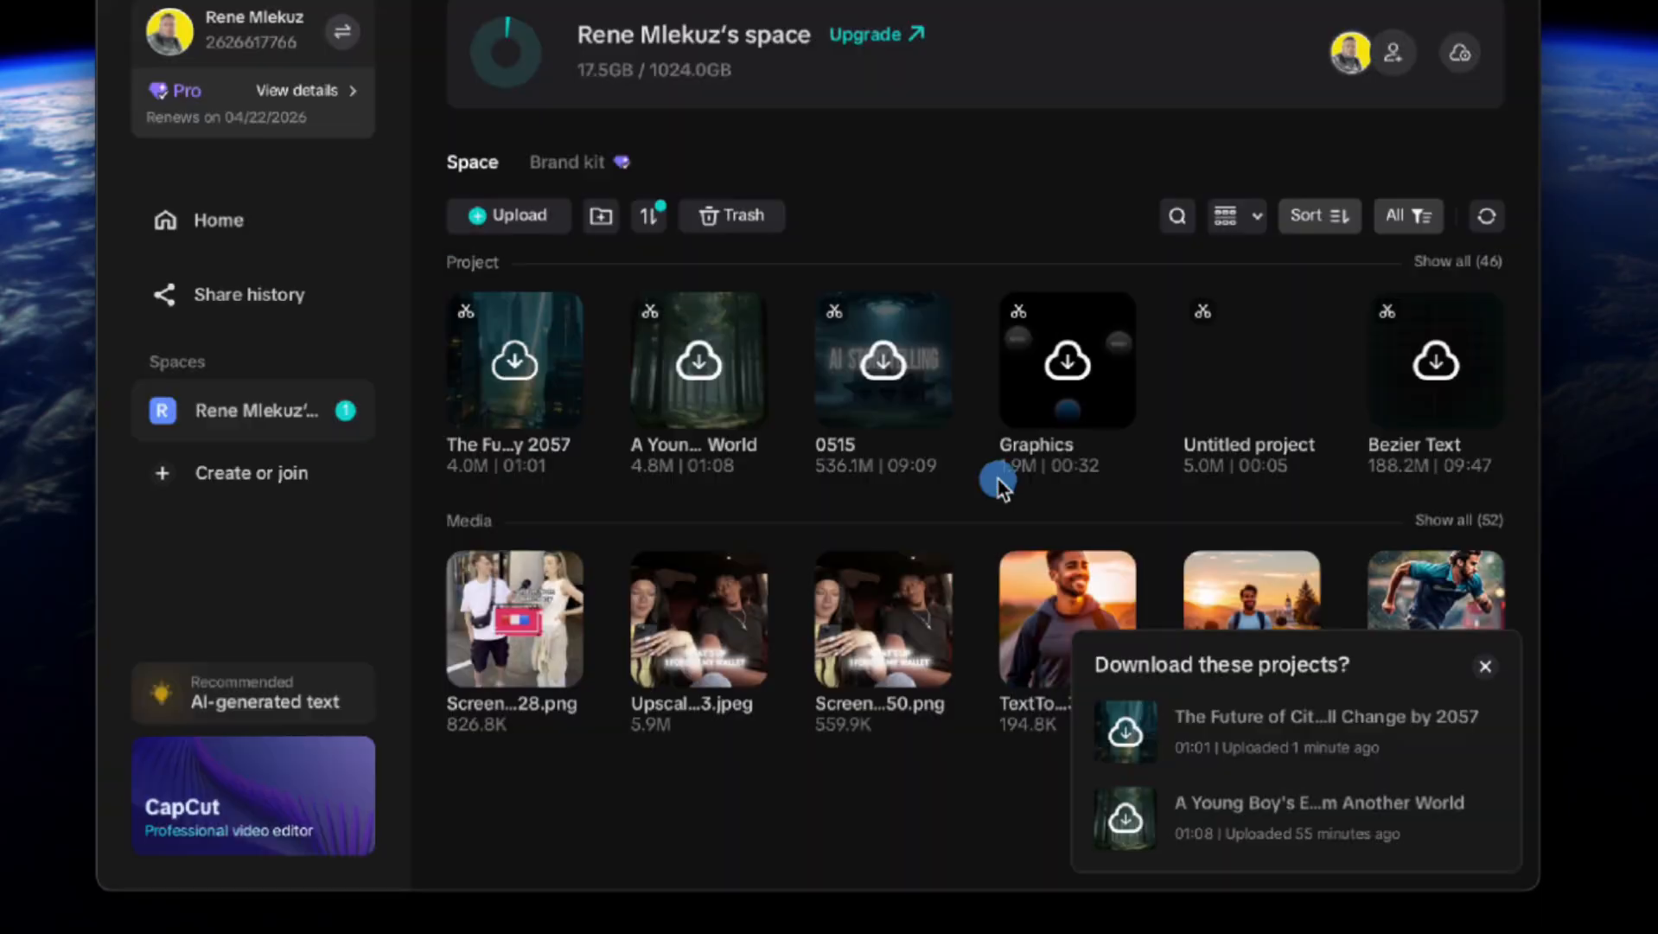
Open the downloaded project in the editor and select all the caption clips on the timeline.
left_click(232, 230)
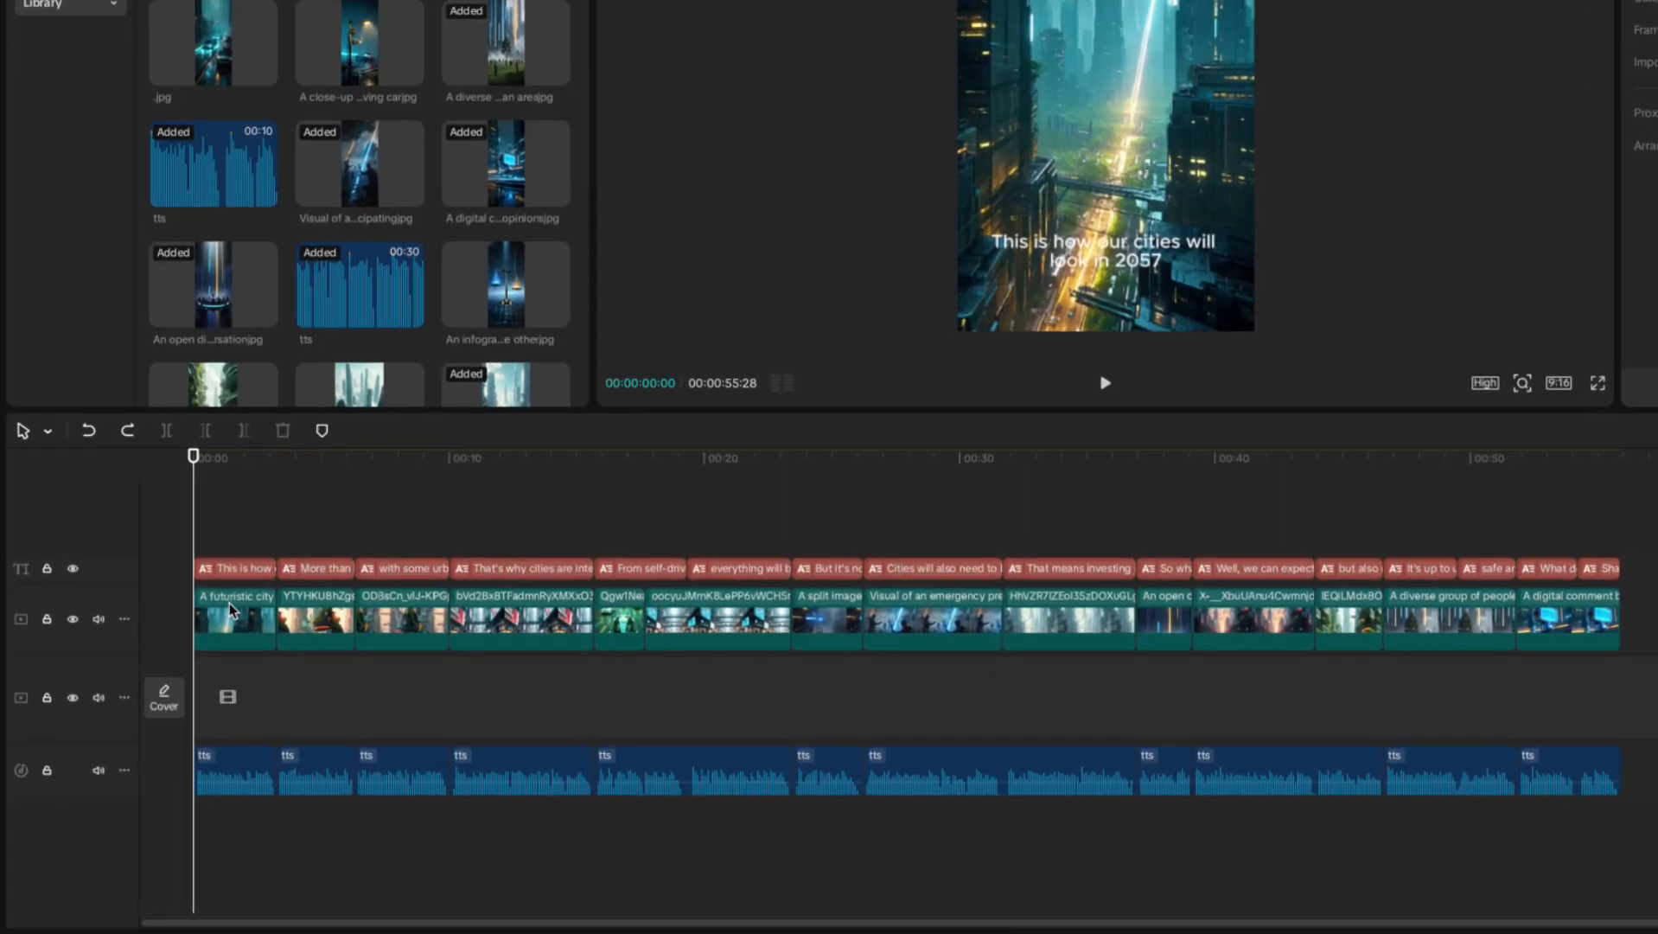
left_click(179, 683)
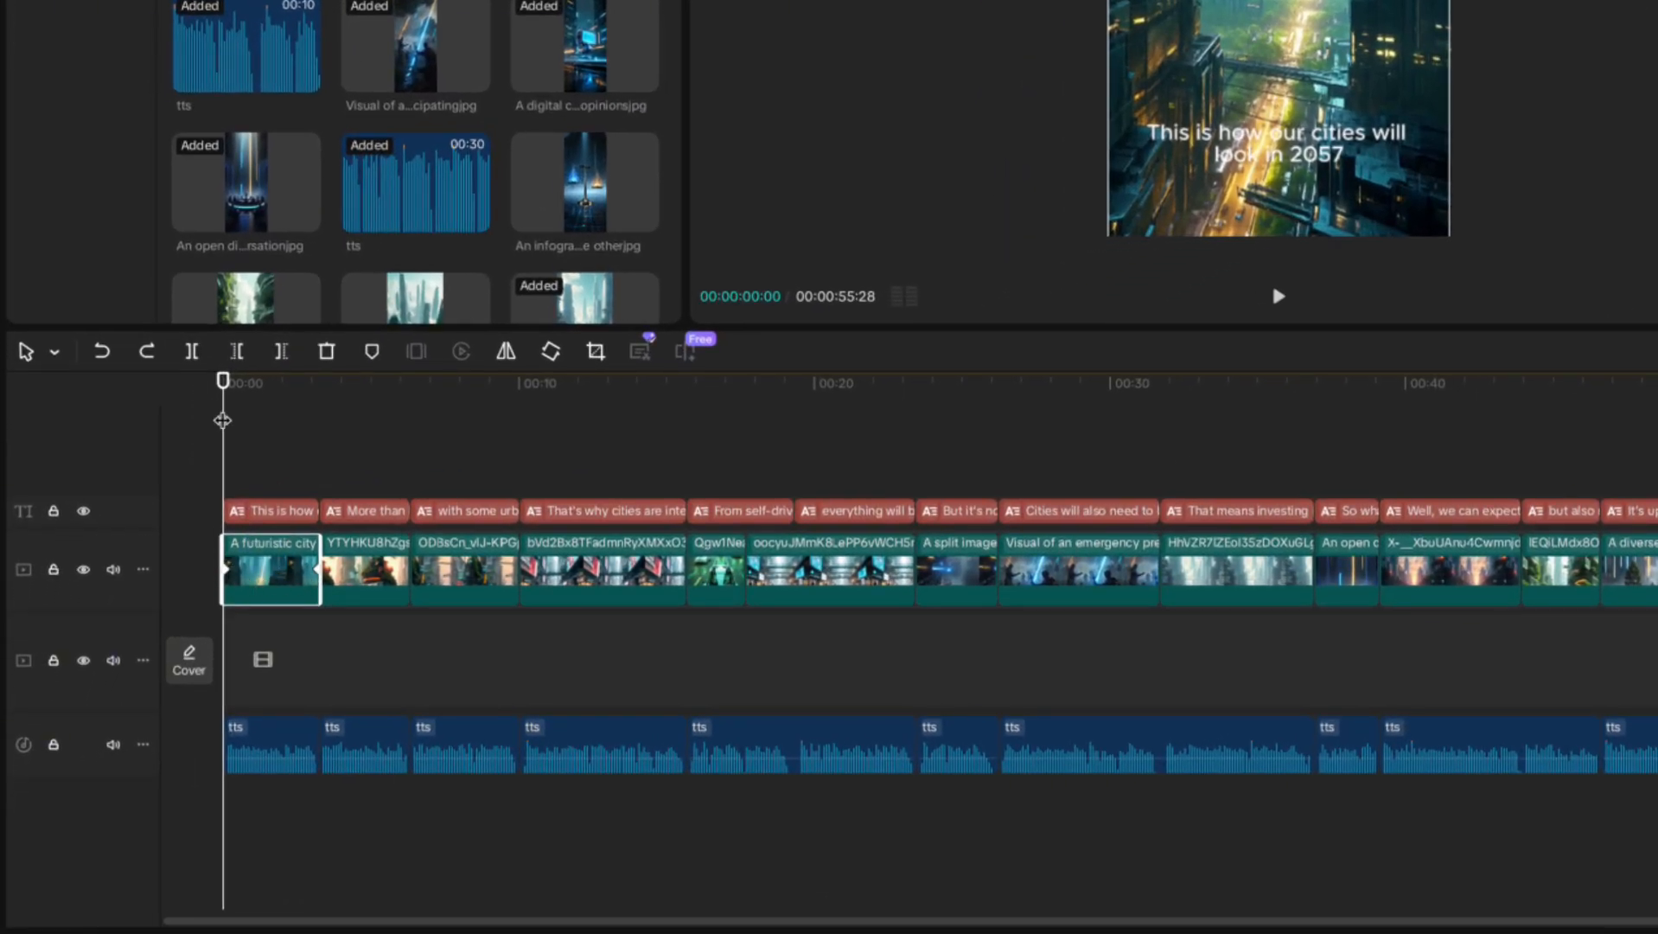
mouse_move(223, 402)
left_mouse_down()
mouse_move(407, 415)
mouse_move(223, 419)
left_mouse_up()
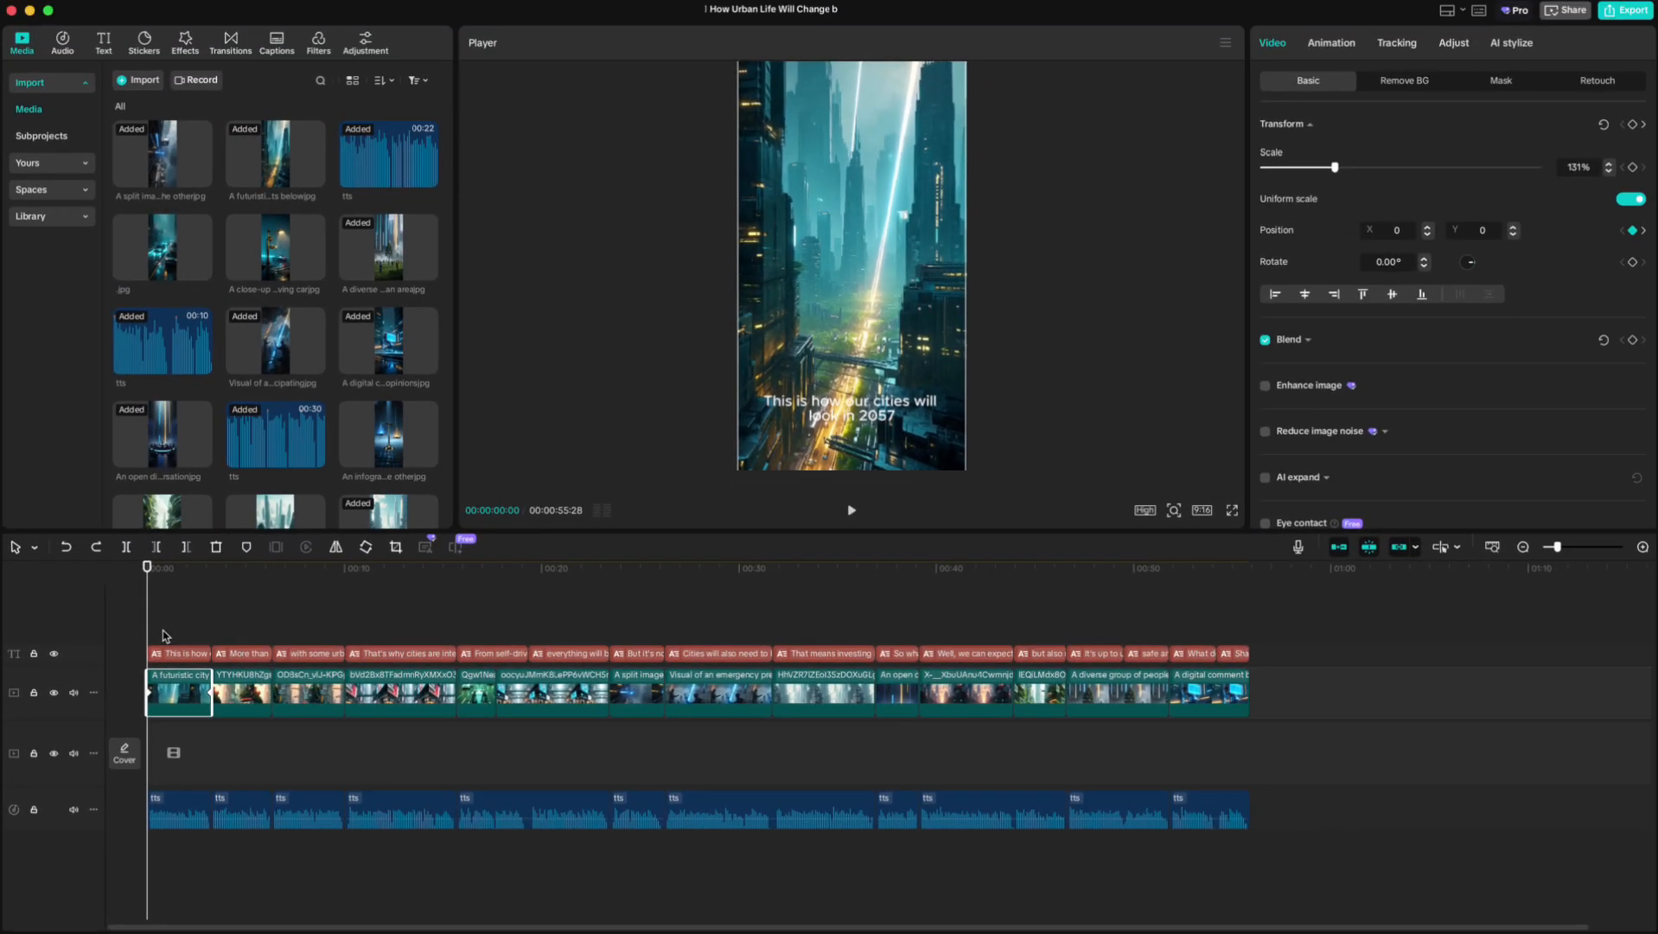
left_click_drag(208, 548, 947, 566)
left_click_drag(746, 644, 1242, 662)
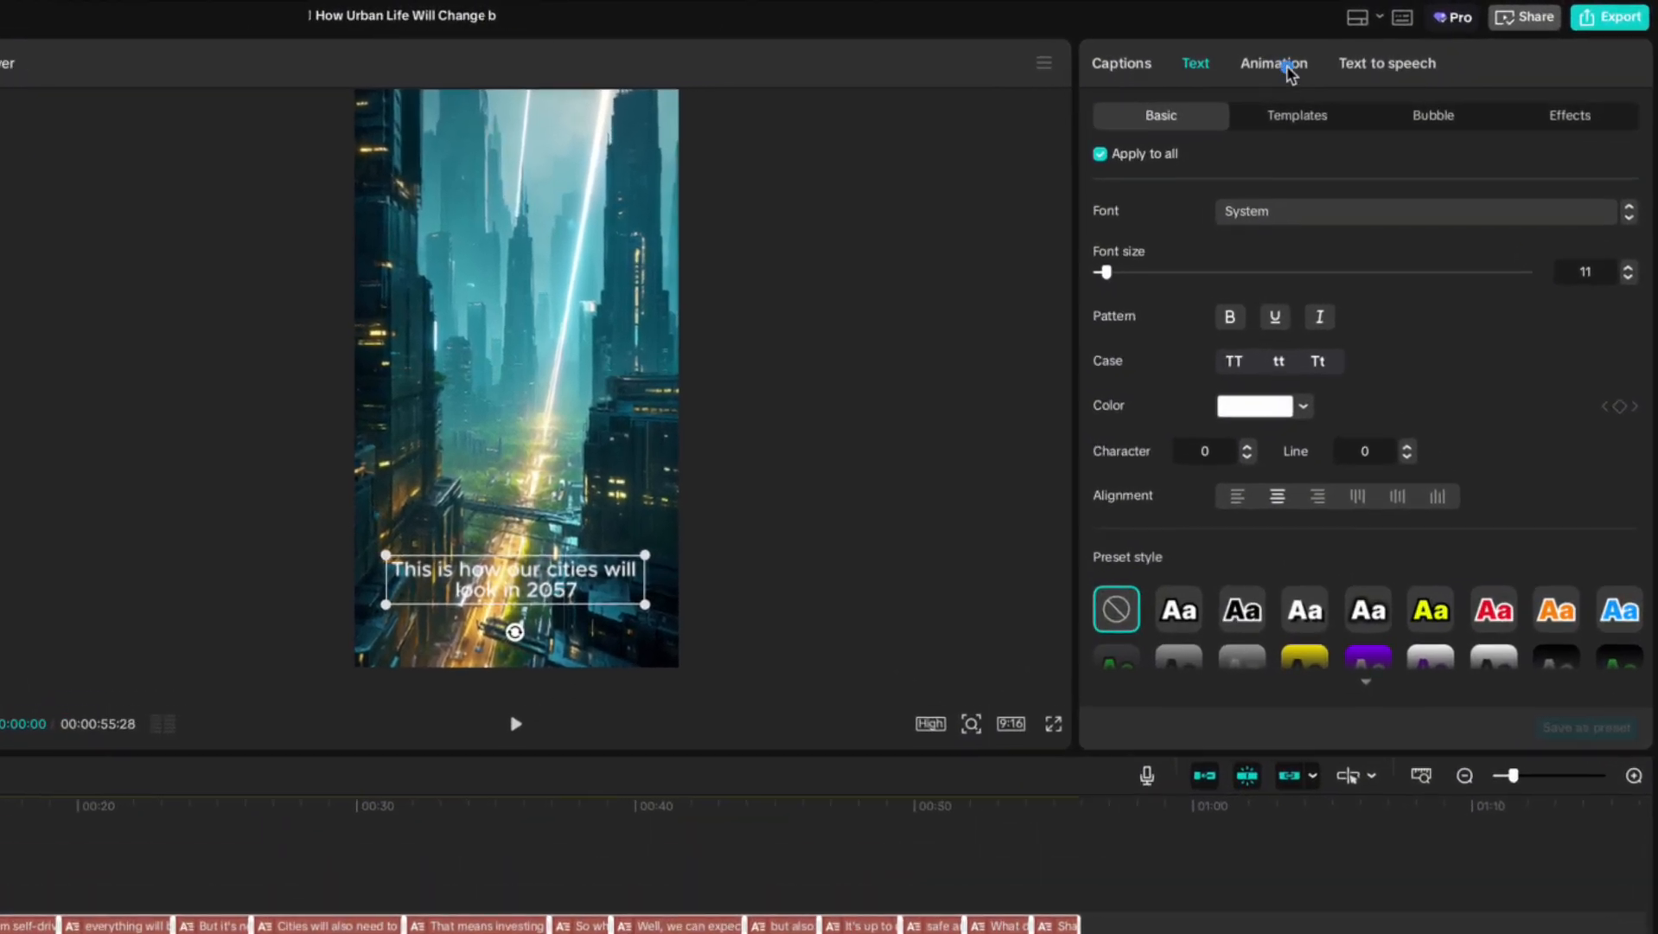
Apply the Bounce Out caption animation to the selected captions.
left_click(1338, 55)
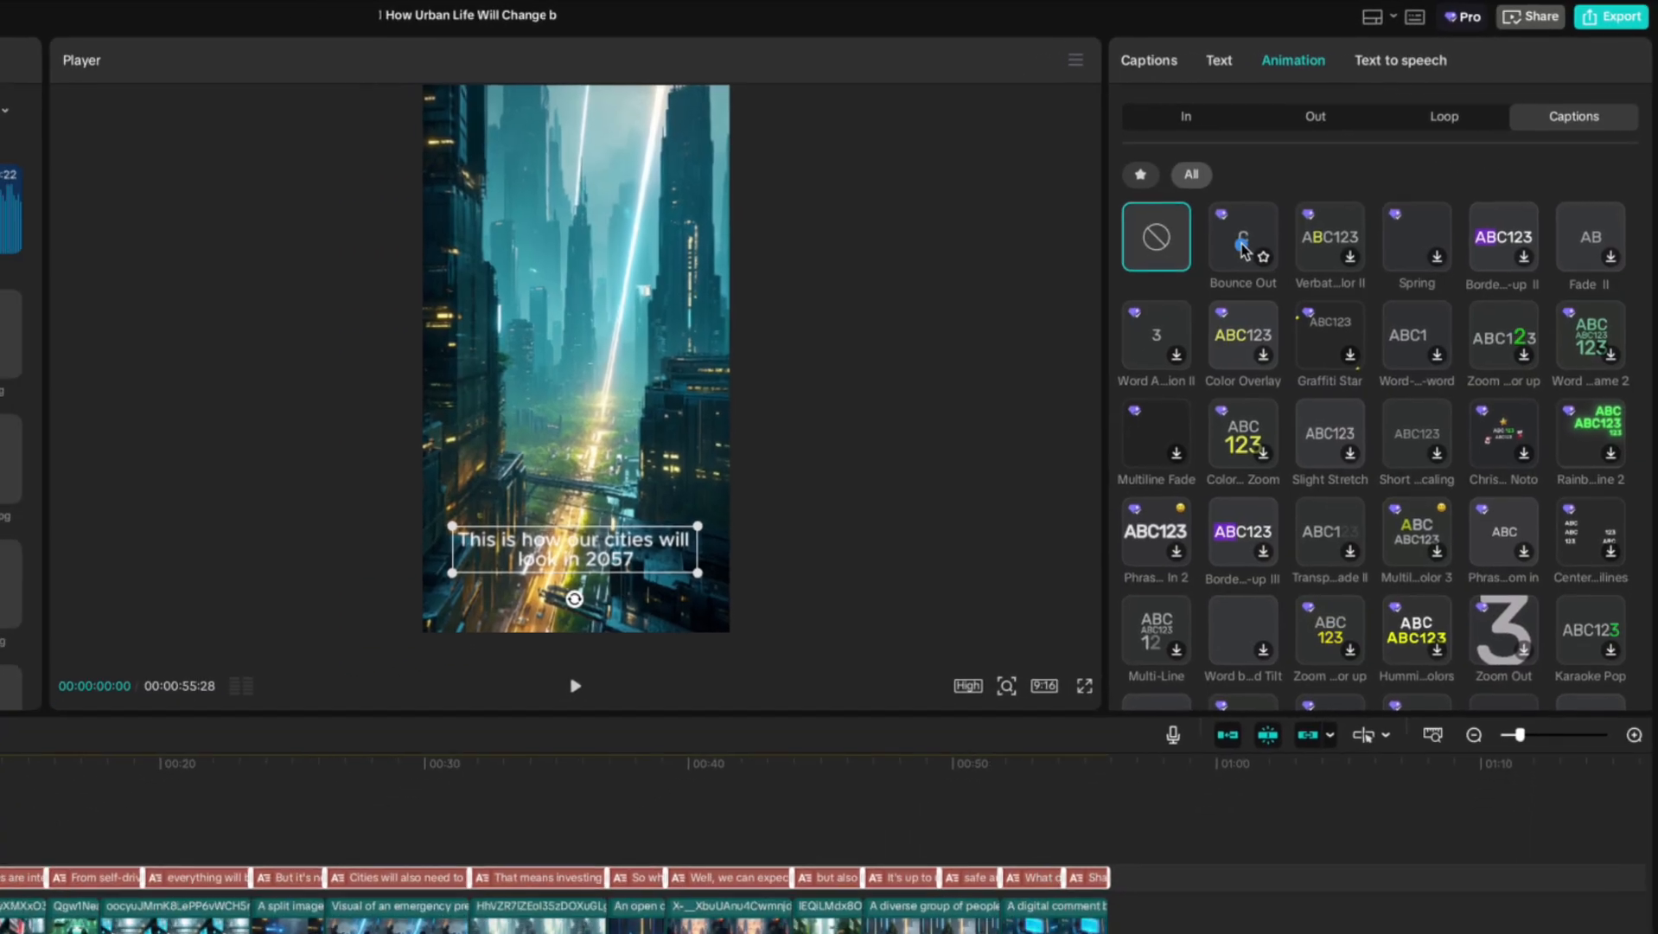
left_click(1215, 259)
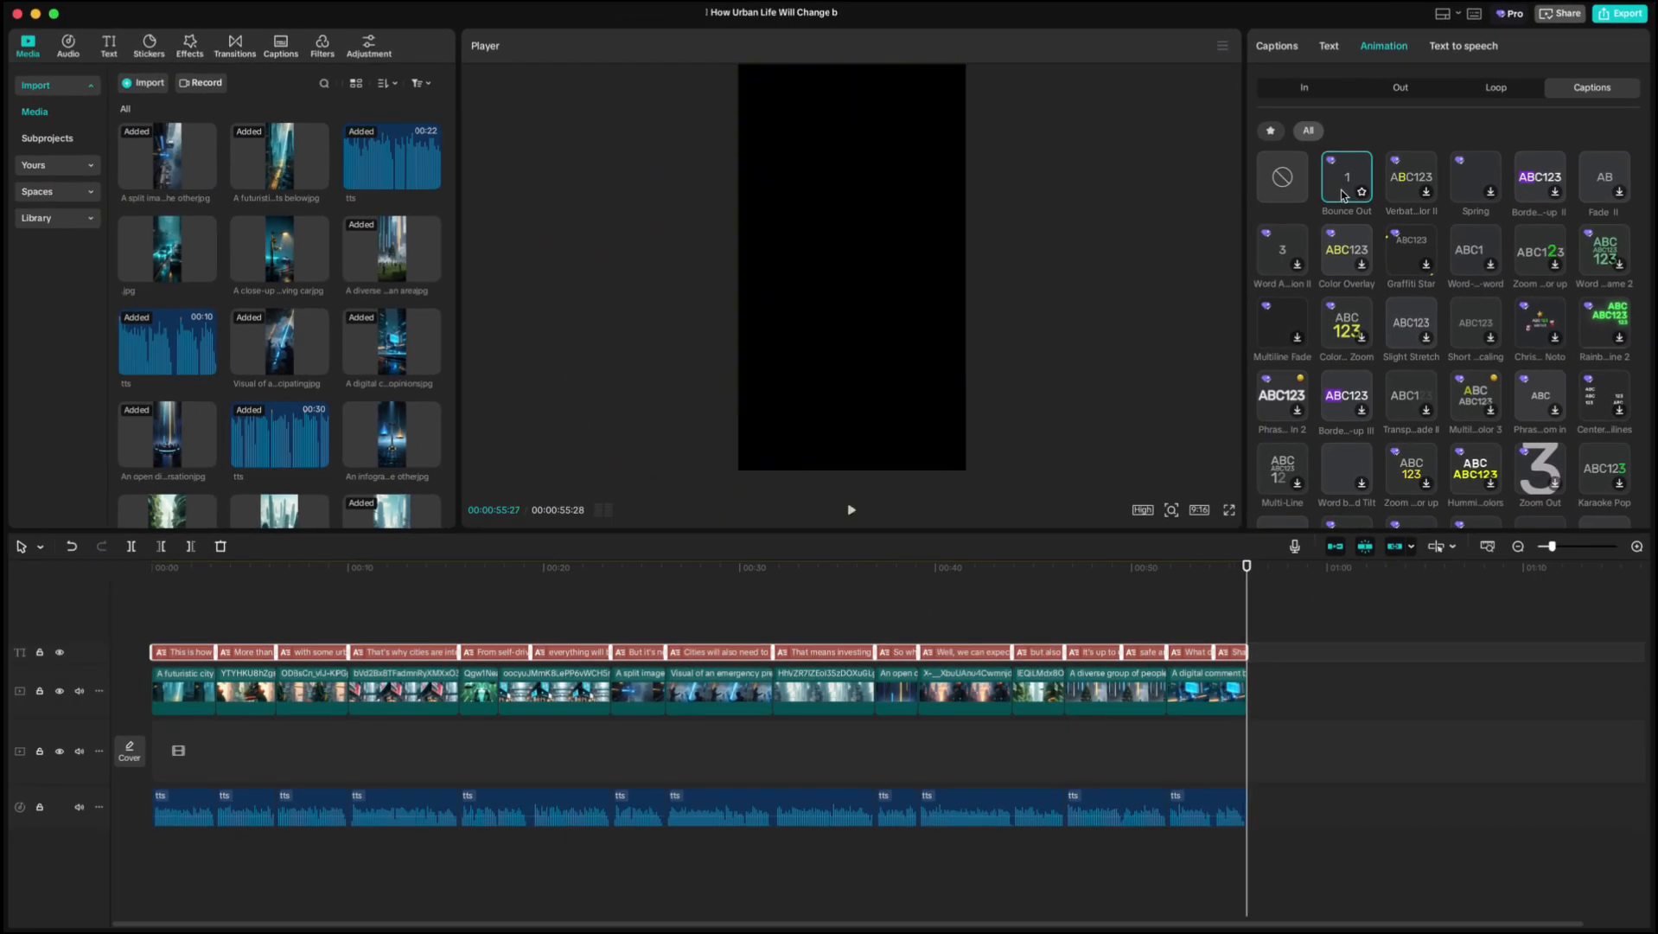
left_click(168, 601)
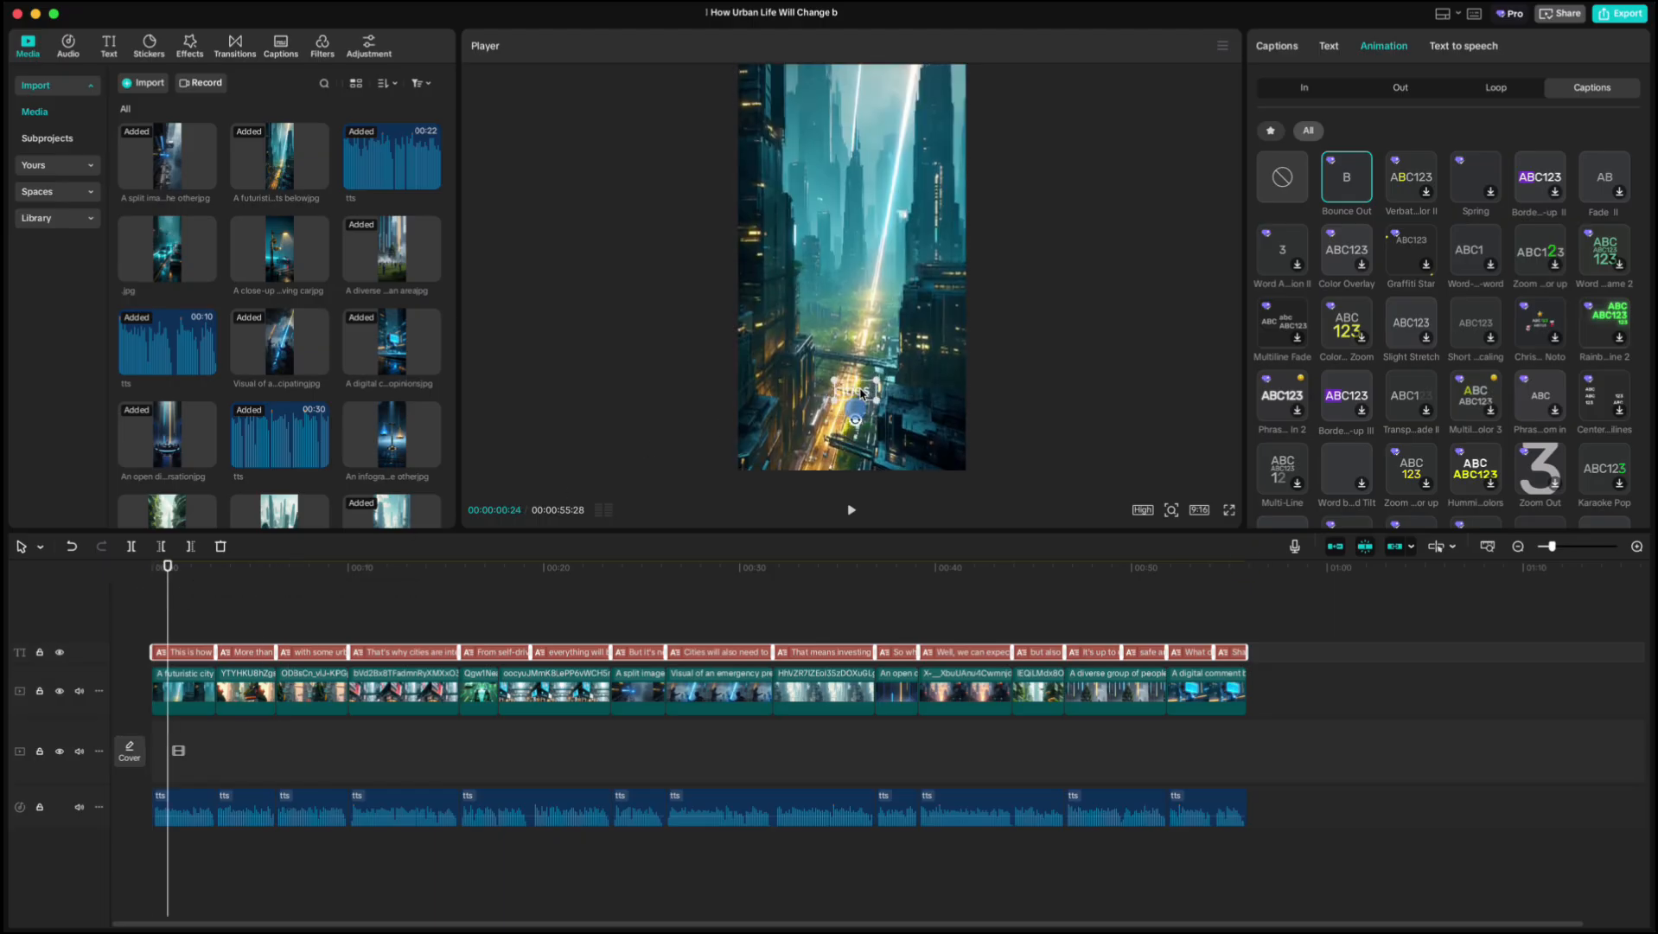
Change the captions' font to Nunito Black Italic and turn on the text shadow.
left_click(1330, 48)
left_click(1364, 151)
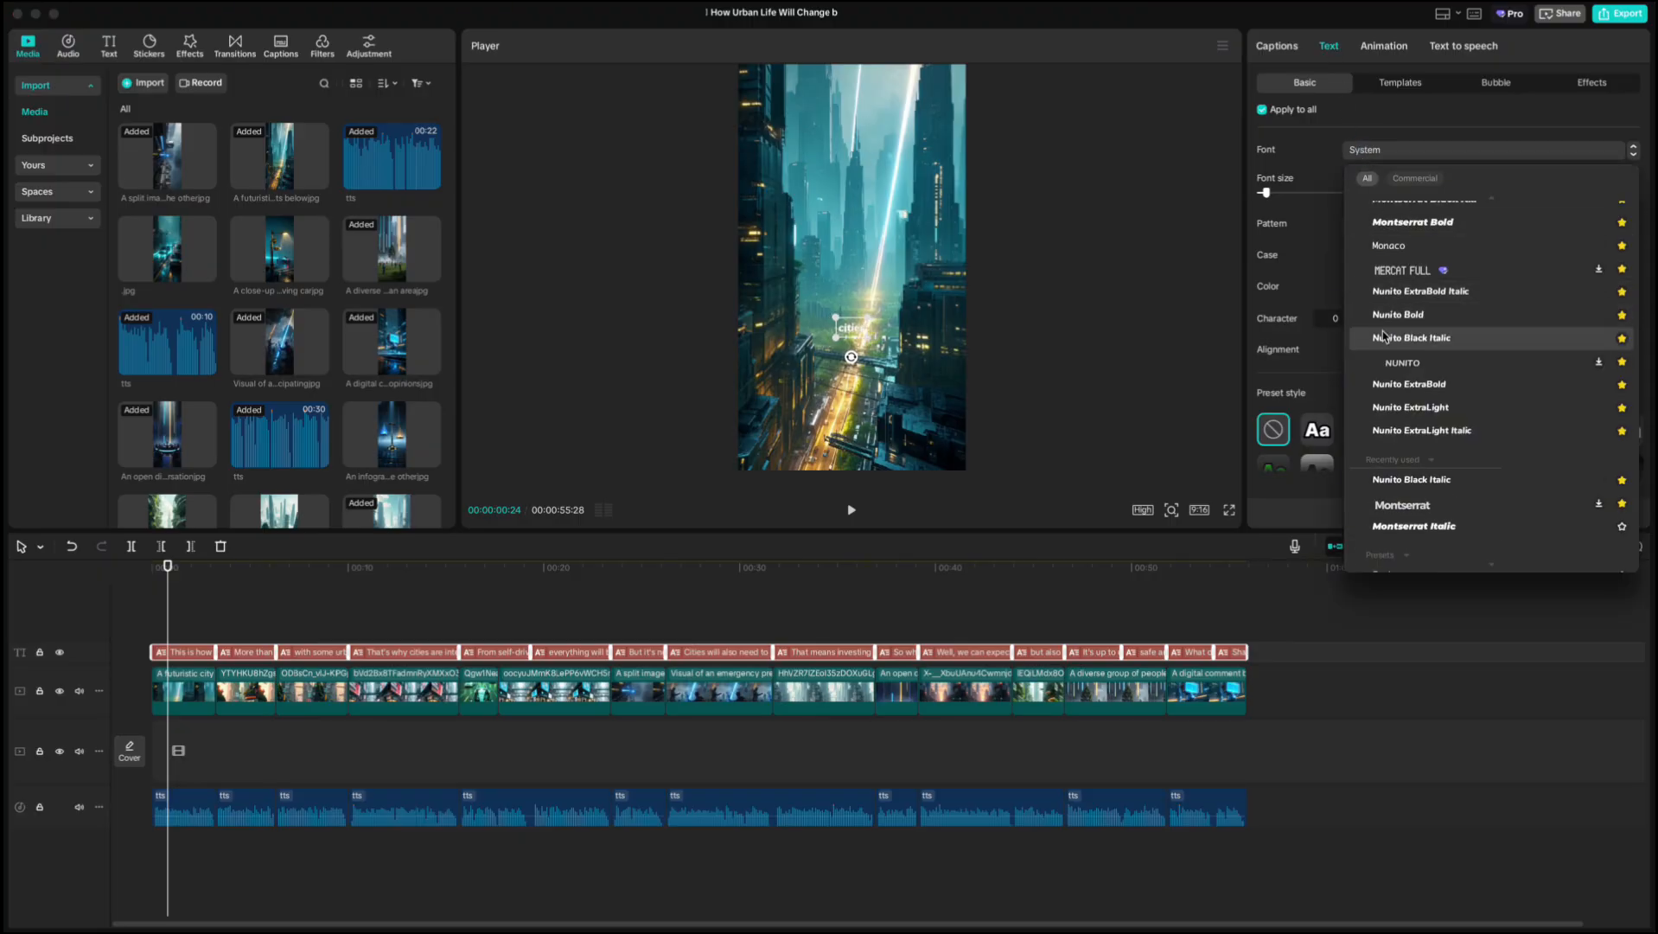
left_click(1381, 337)
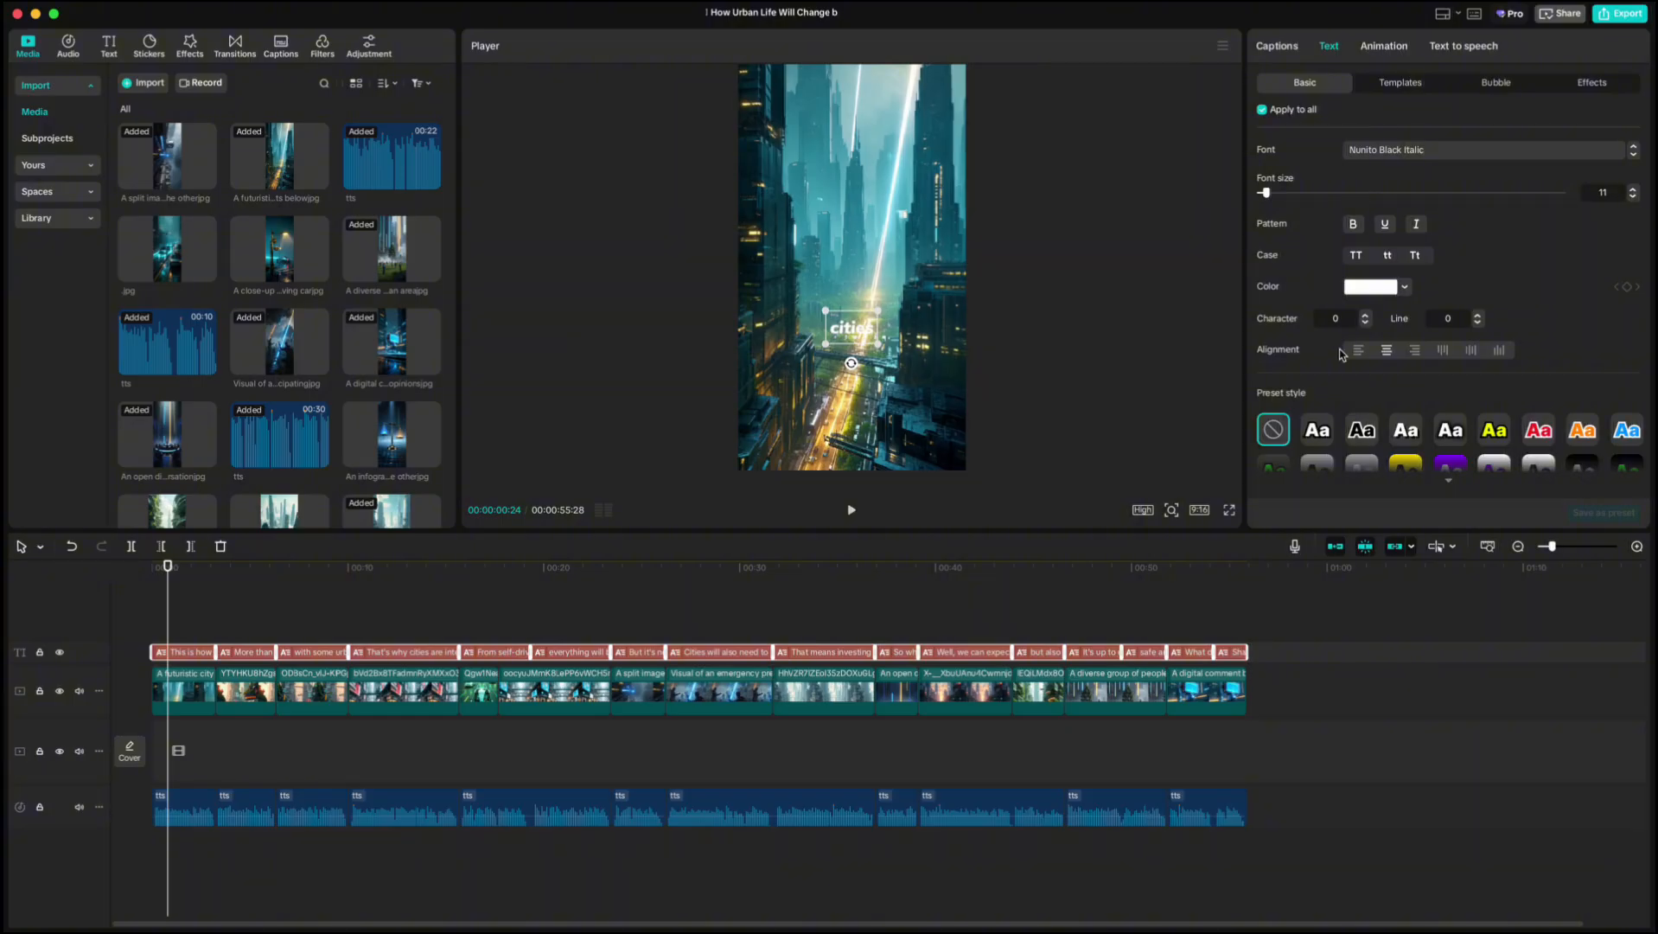
scroll(1342, 355, "down", 10)
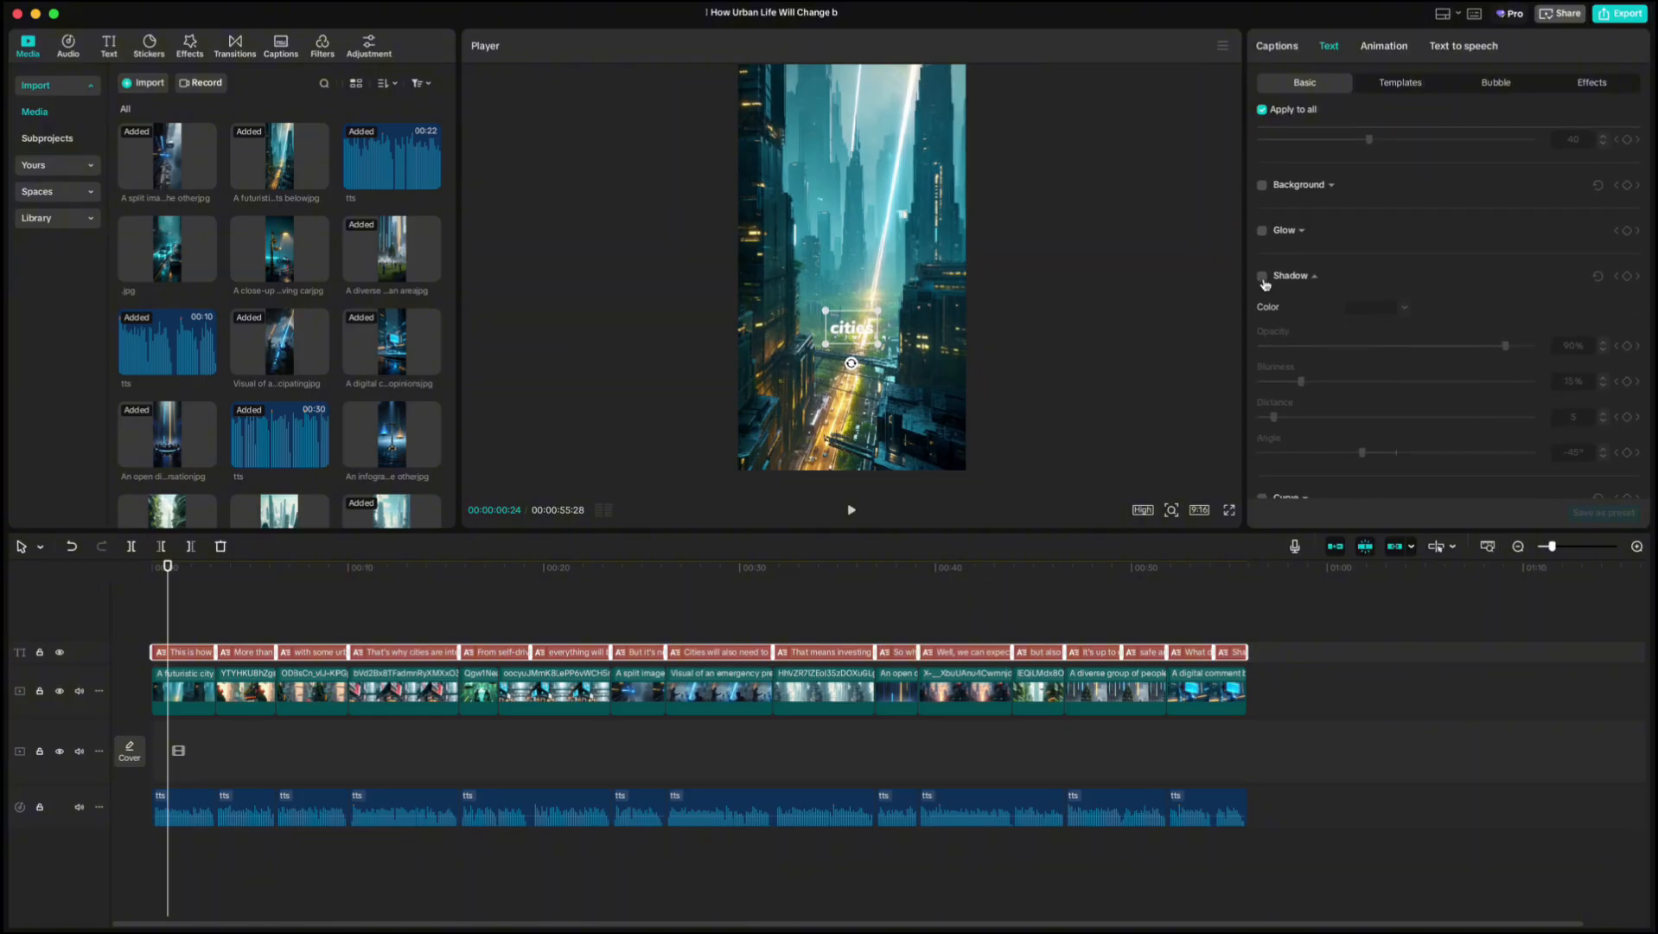
left_click(1262, 277)
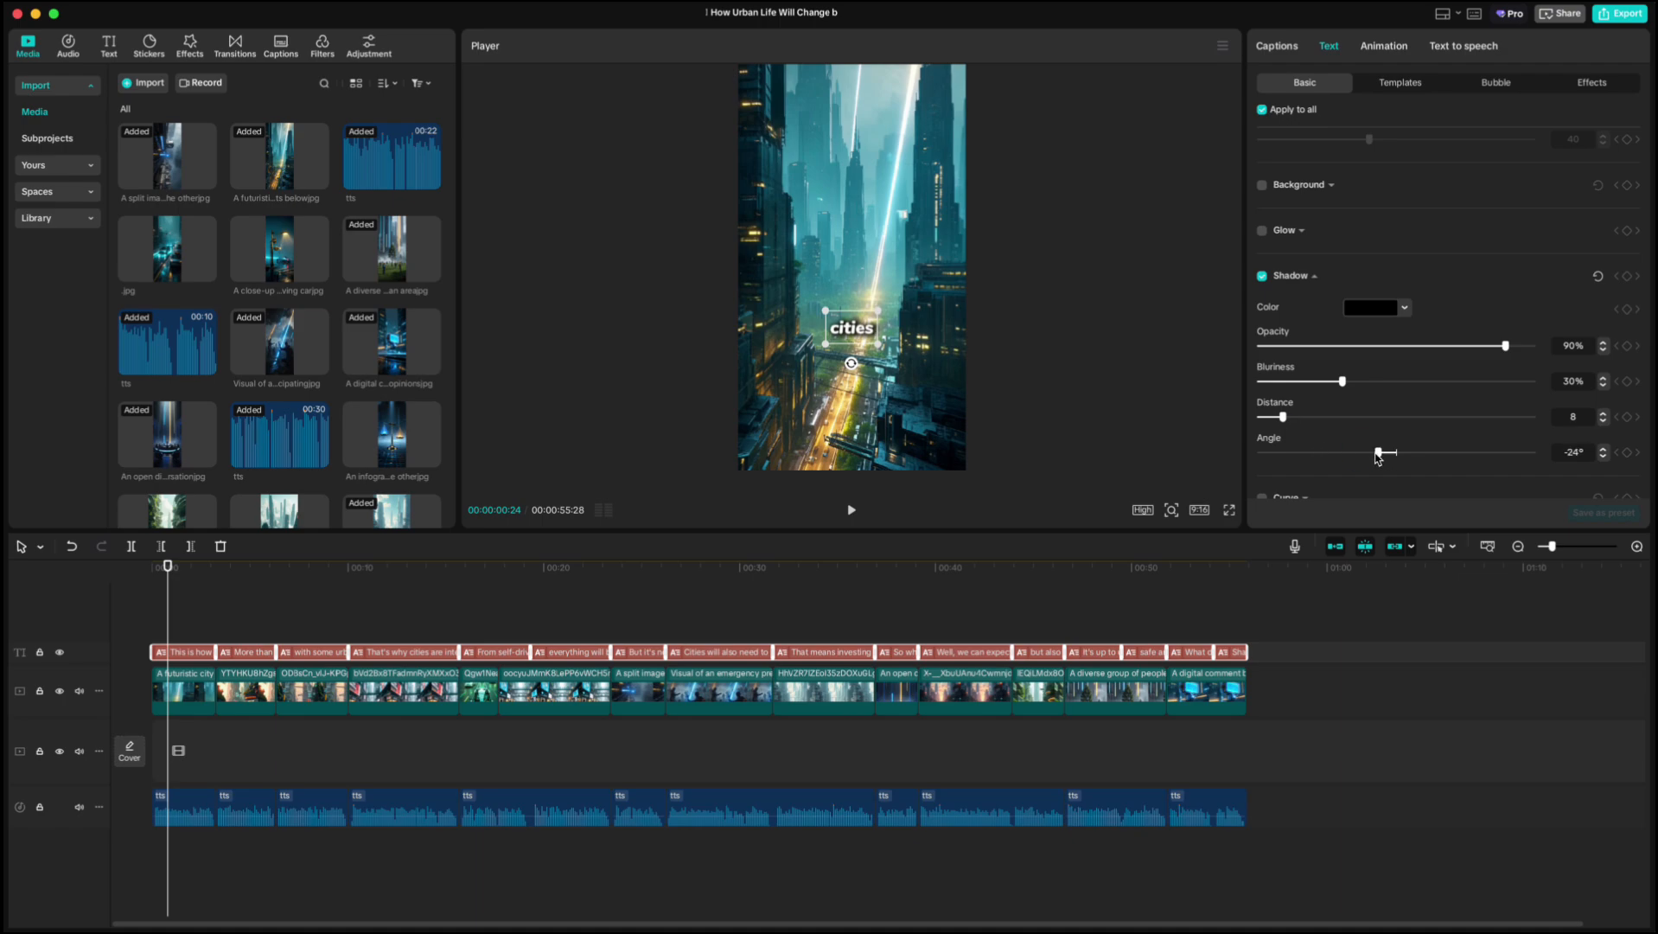
Add the Glitch transition between all the video clips.
left_click_drag(170, 567, 190, 577)
left_click_drag(241, 471, 275, 470)
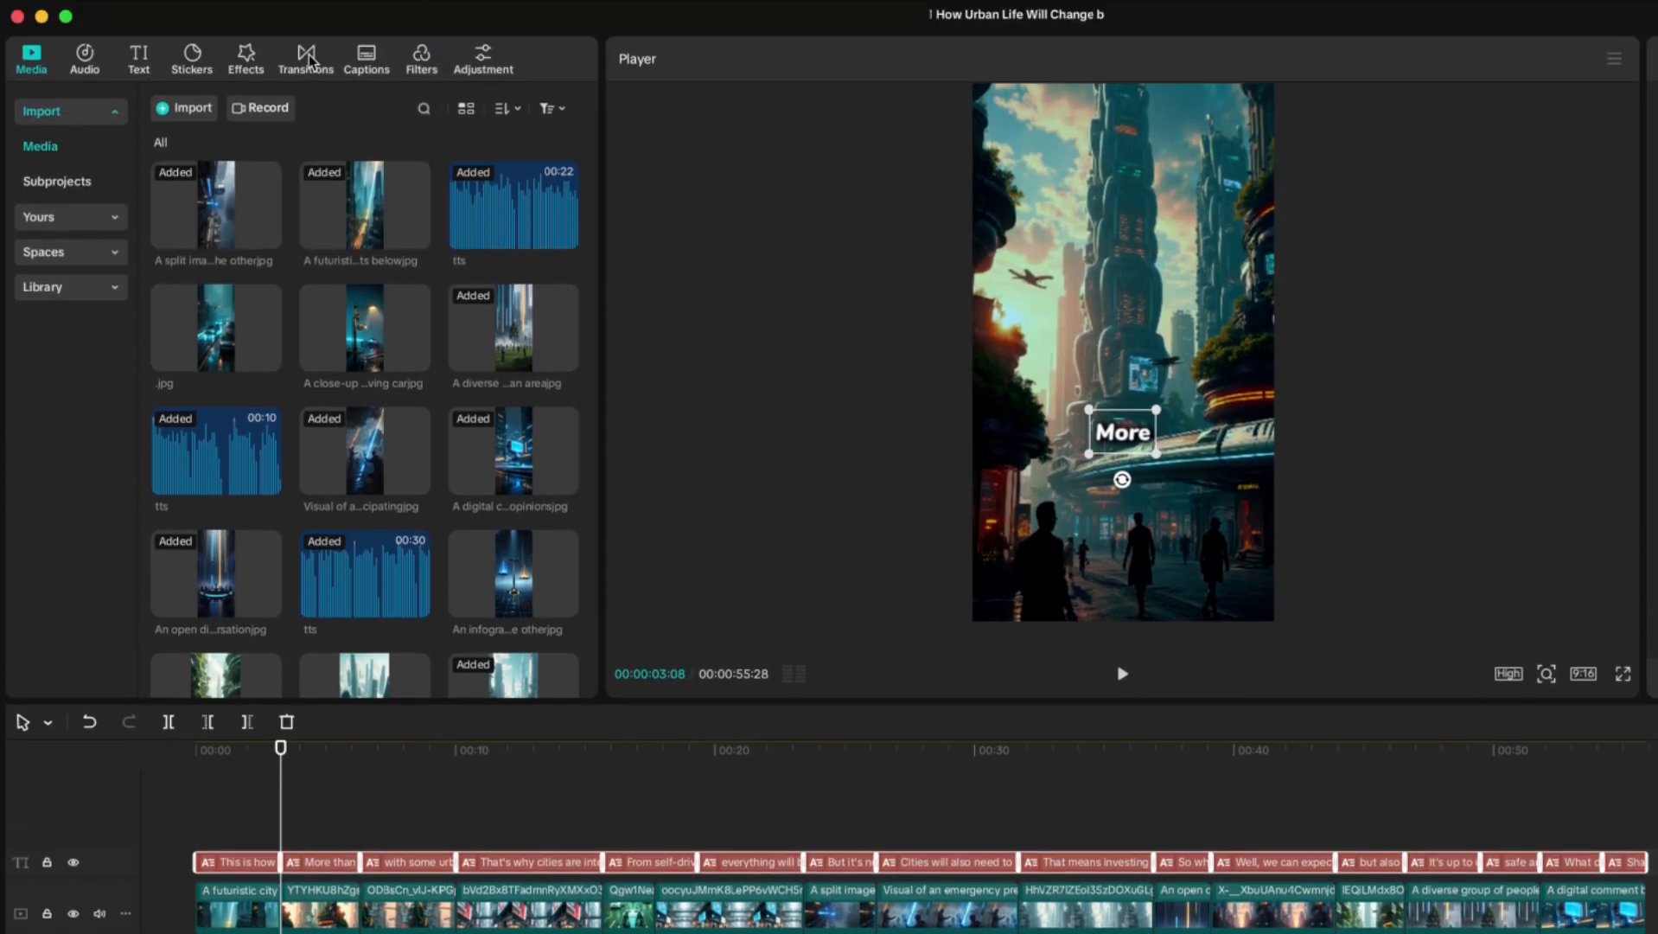
left_click(307, 59)
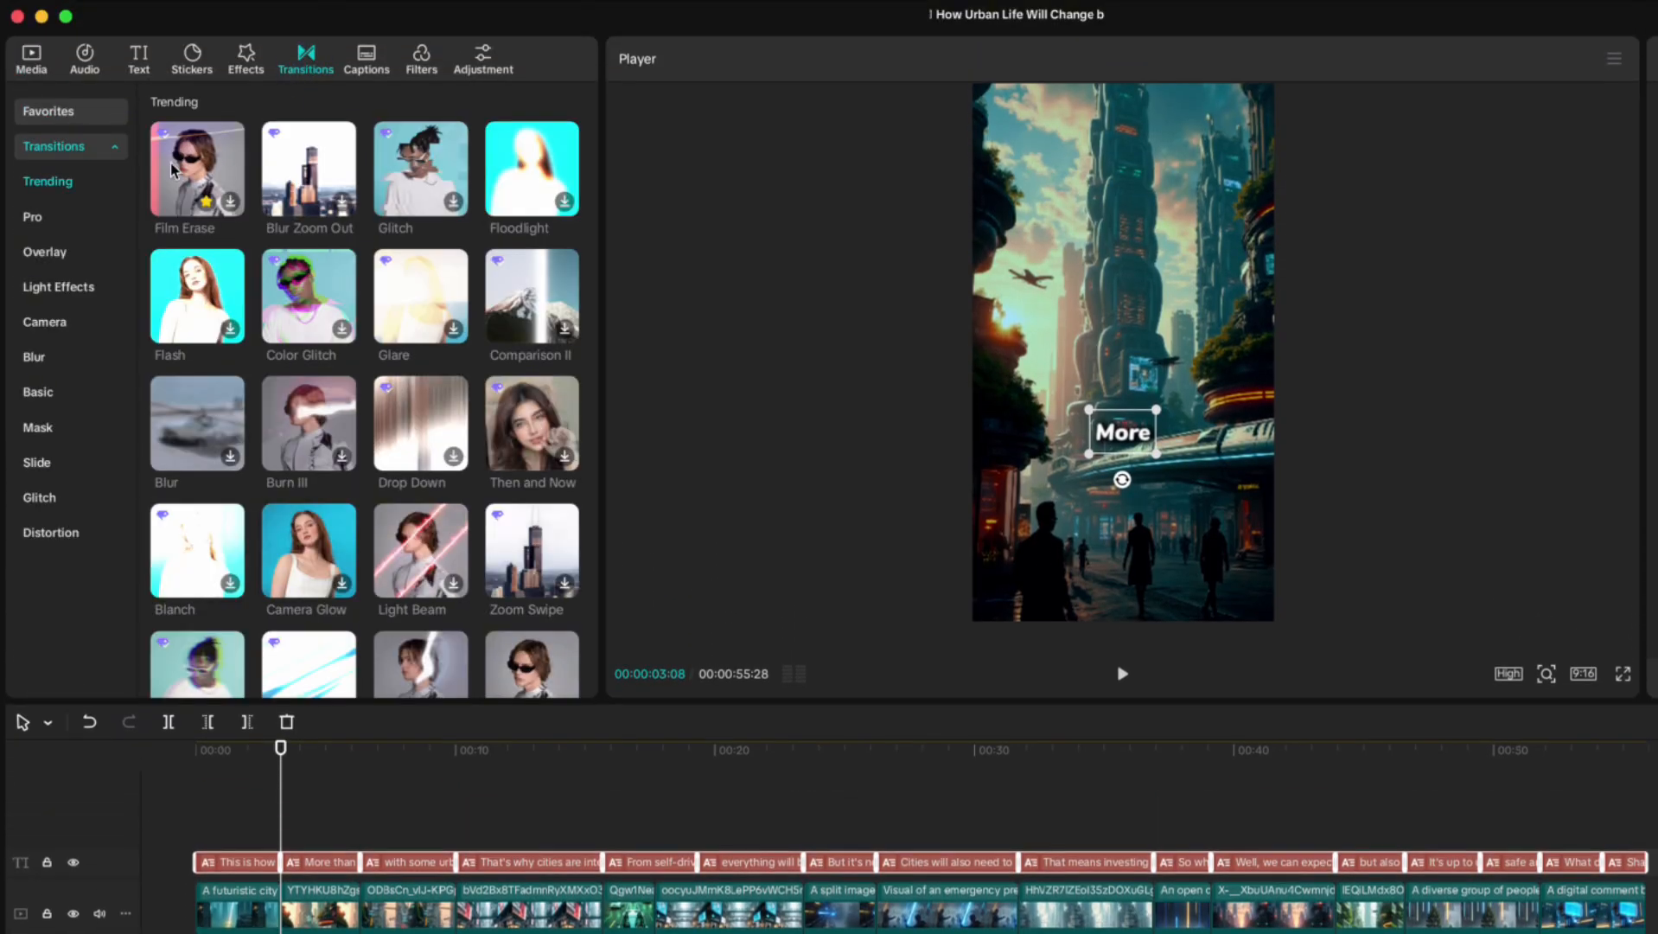
left_click(454, 202)
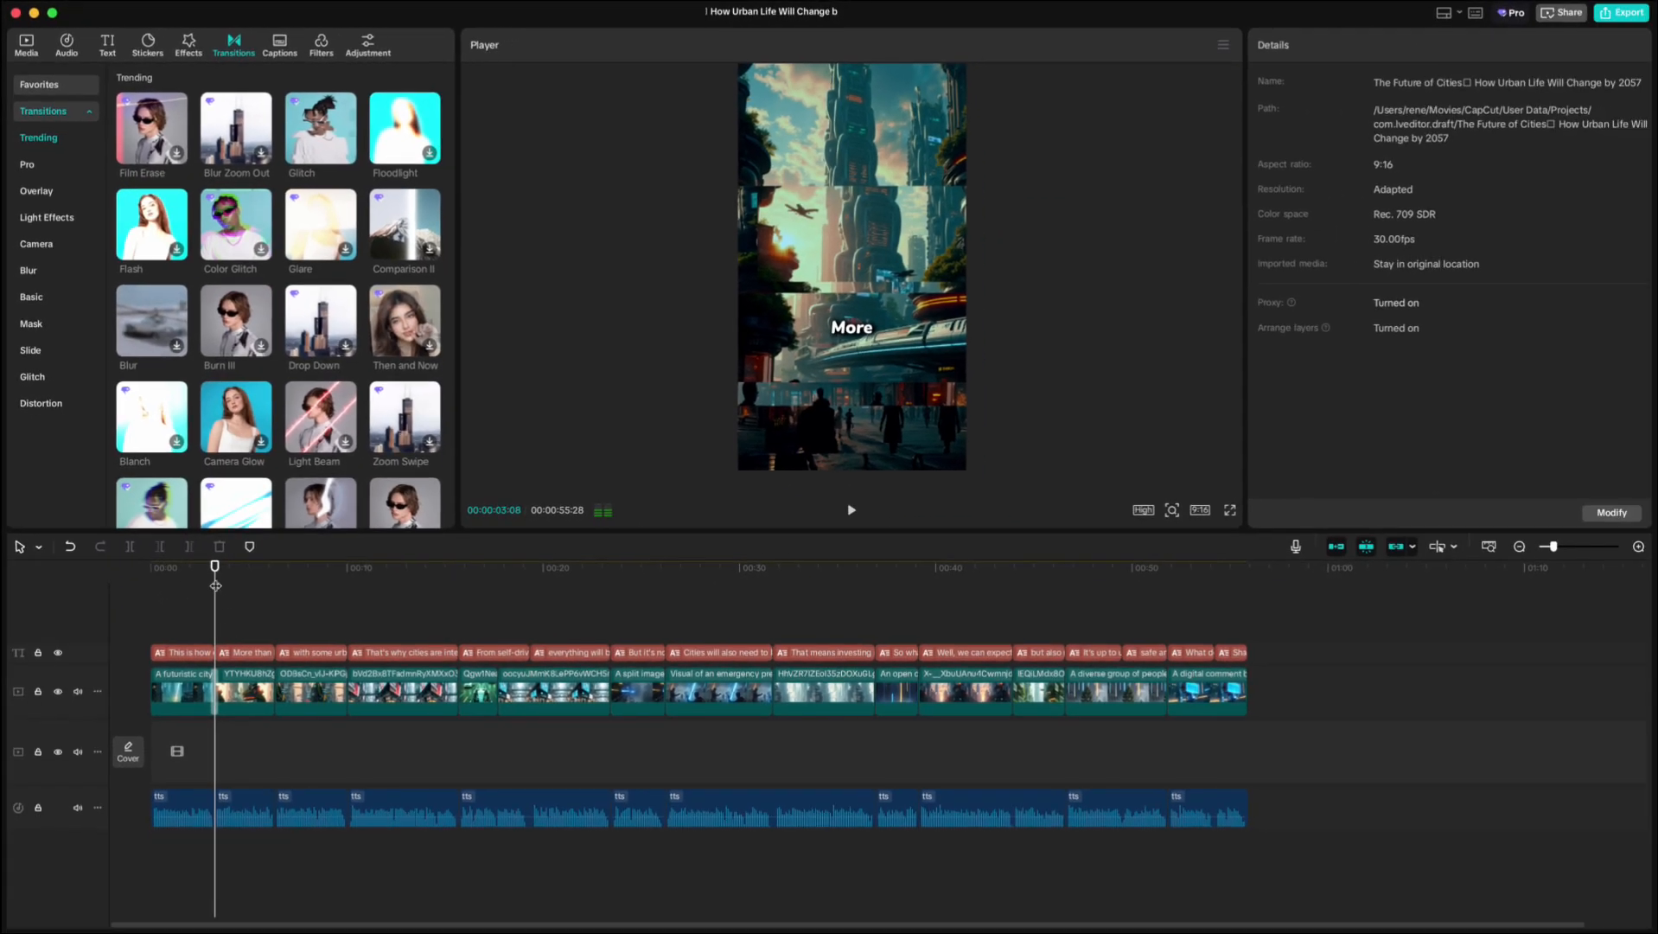
left_click_drag(215, 585, 1065, 566)
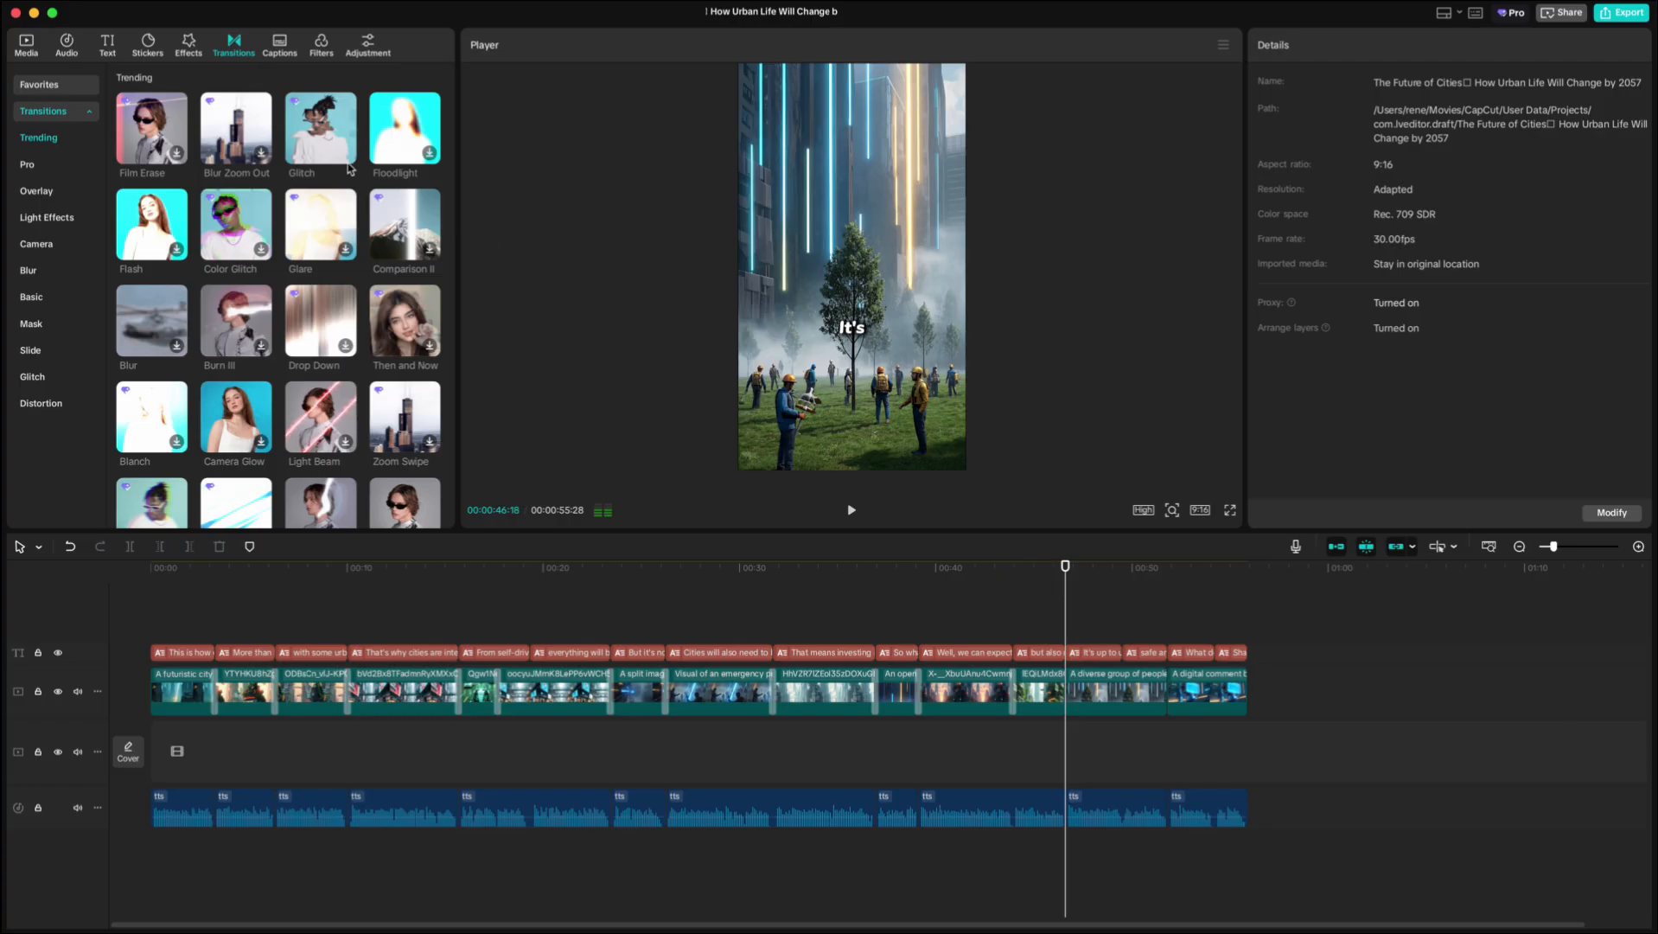
left_click(1169, 643)
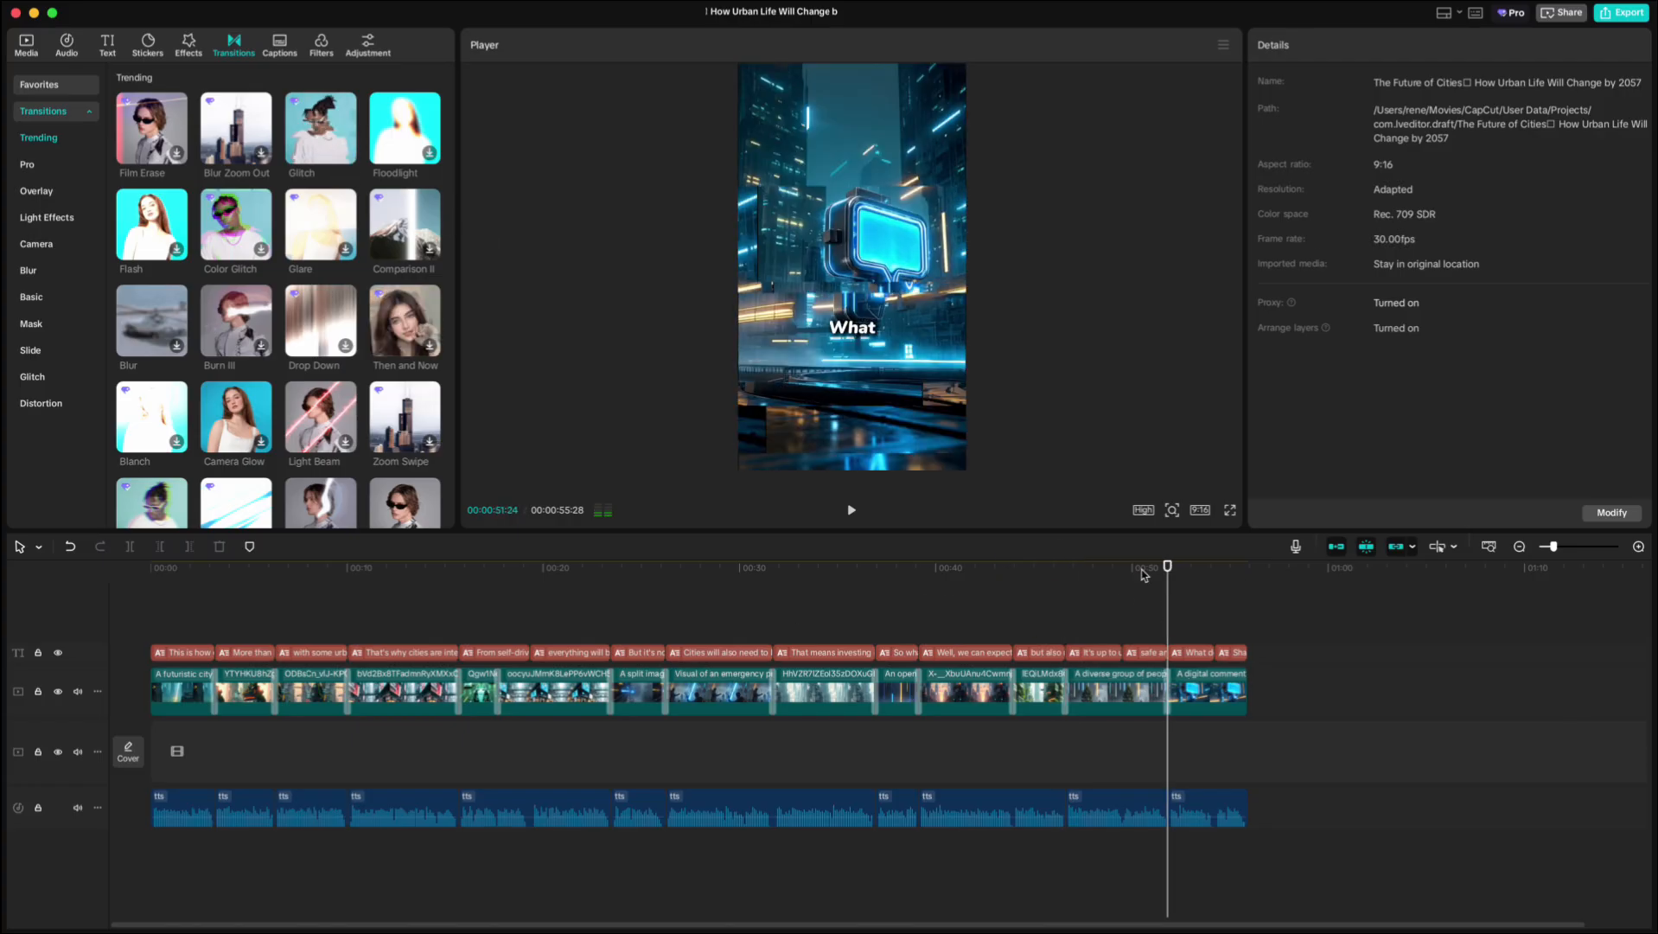
Add the 'Glitch sound that matches the sound logo' effect at a transition and trim off its end.
left_click(67, 46)
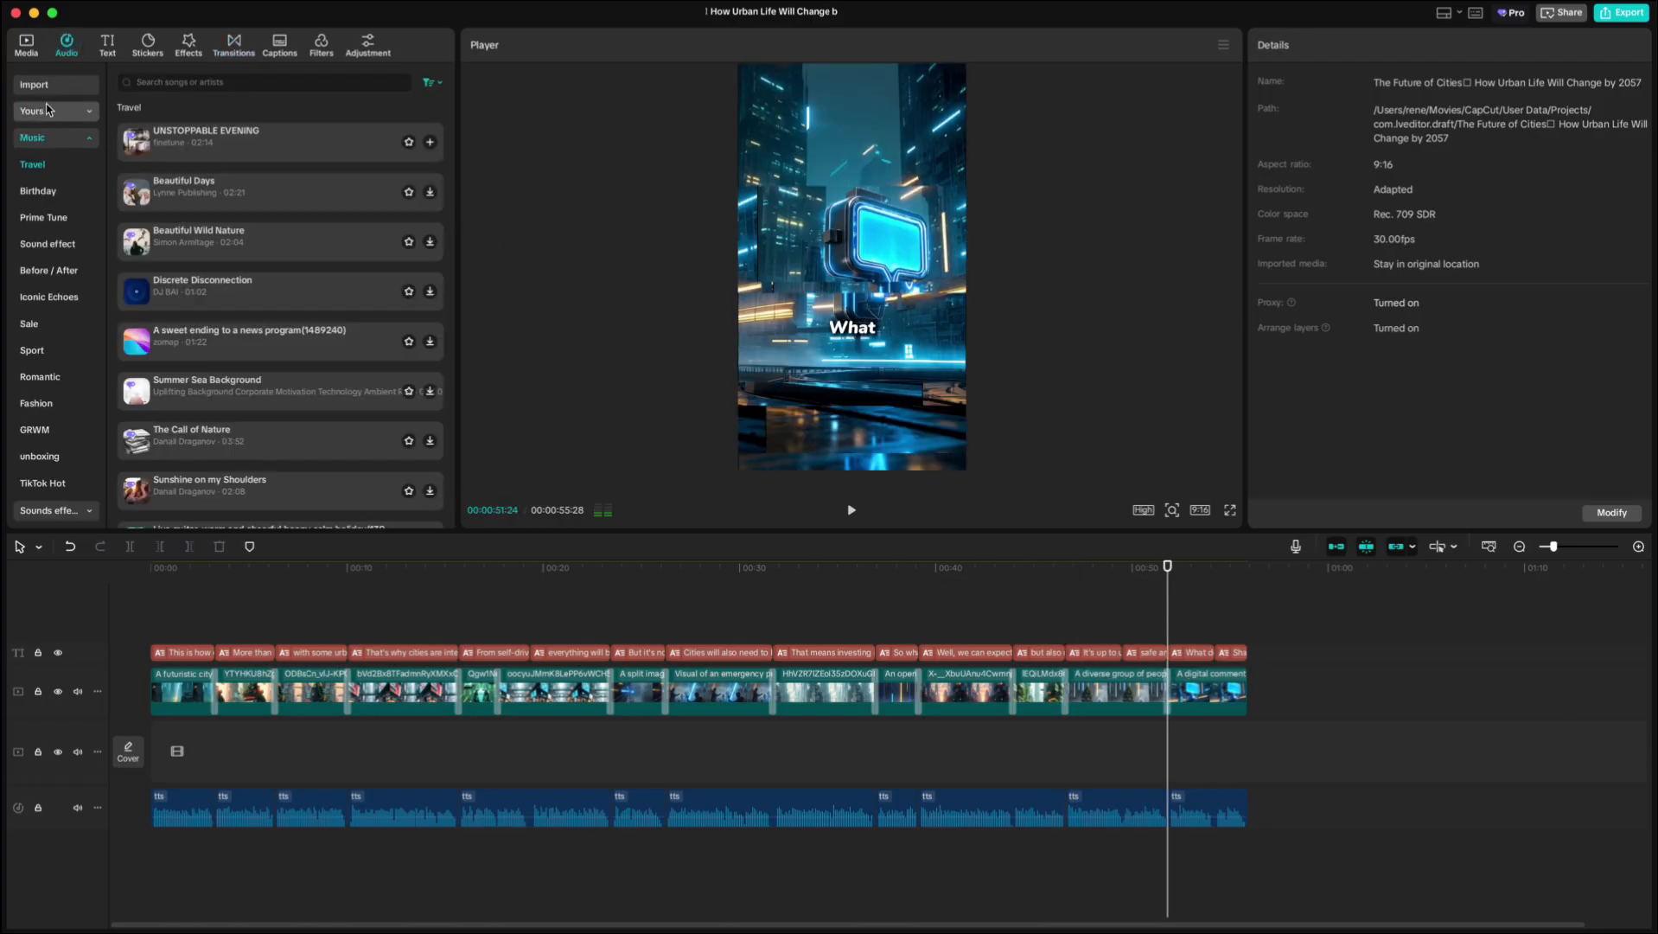
left_click(47, 112)
left_click(204, 83)
scroll(163, 243, "down", 1)
scroll(160, 243, "down", 10)
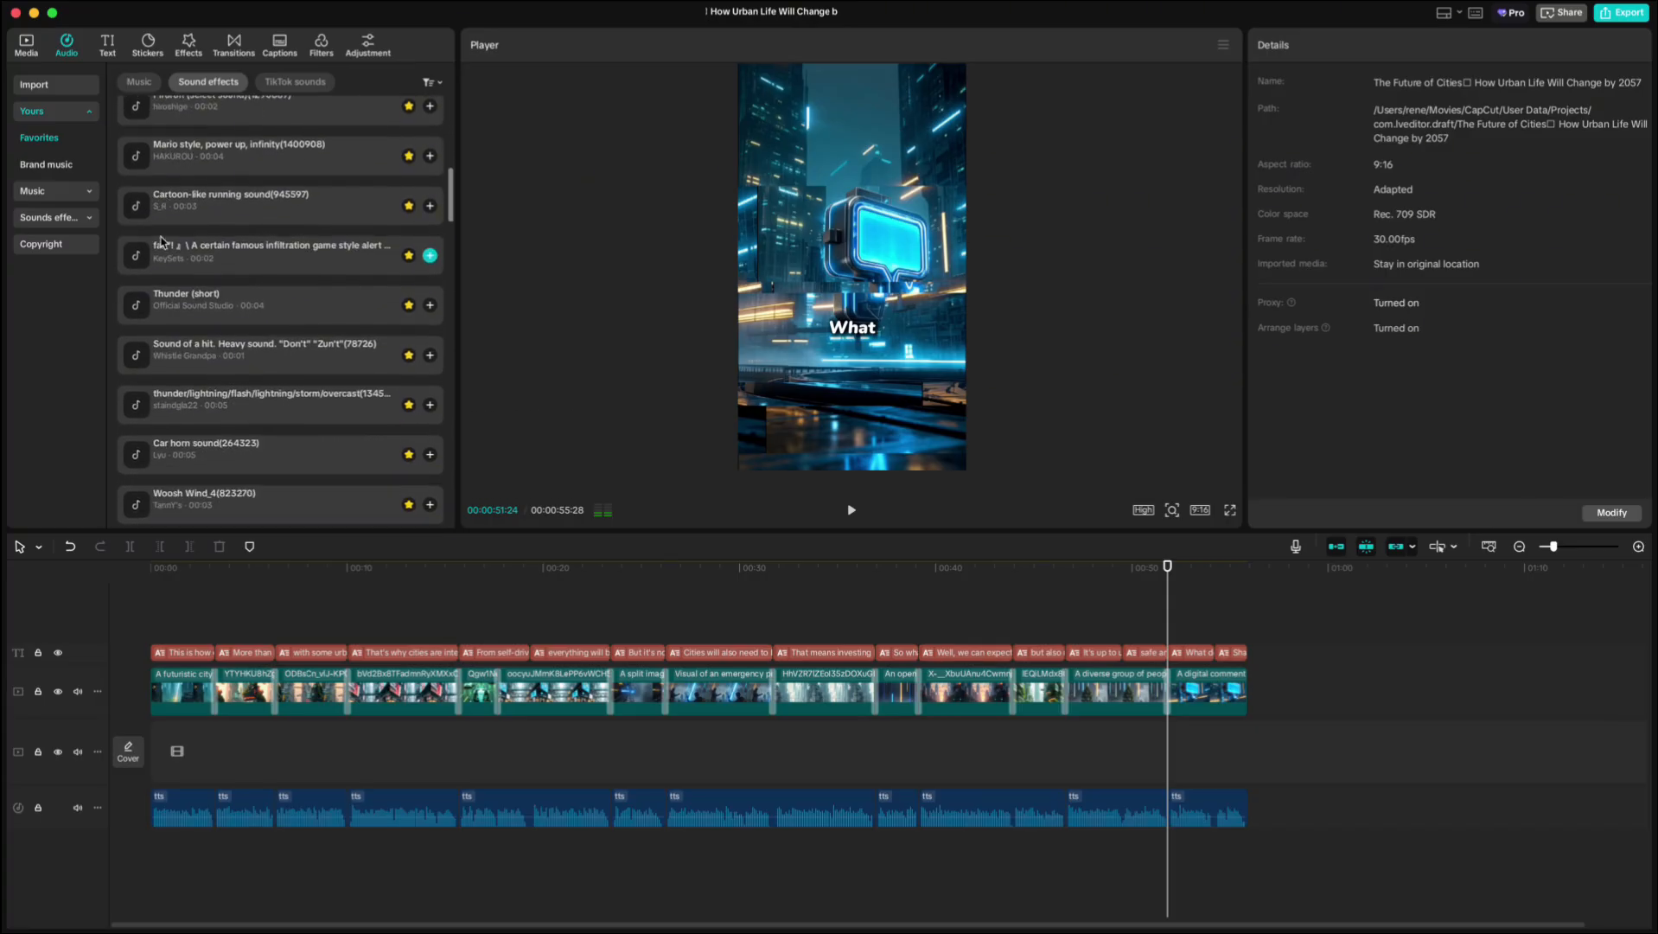
left_click(429, 376)
left_click(1638, 546)
left_click(1639, 546)
left_click(1639, 546)
left_click_drag(1211, 853, 1159, 853)
left_click(1135, 601)
left_click_drag(1131, 568, 1203, 570)
key("super+b")
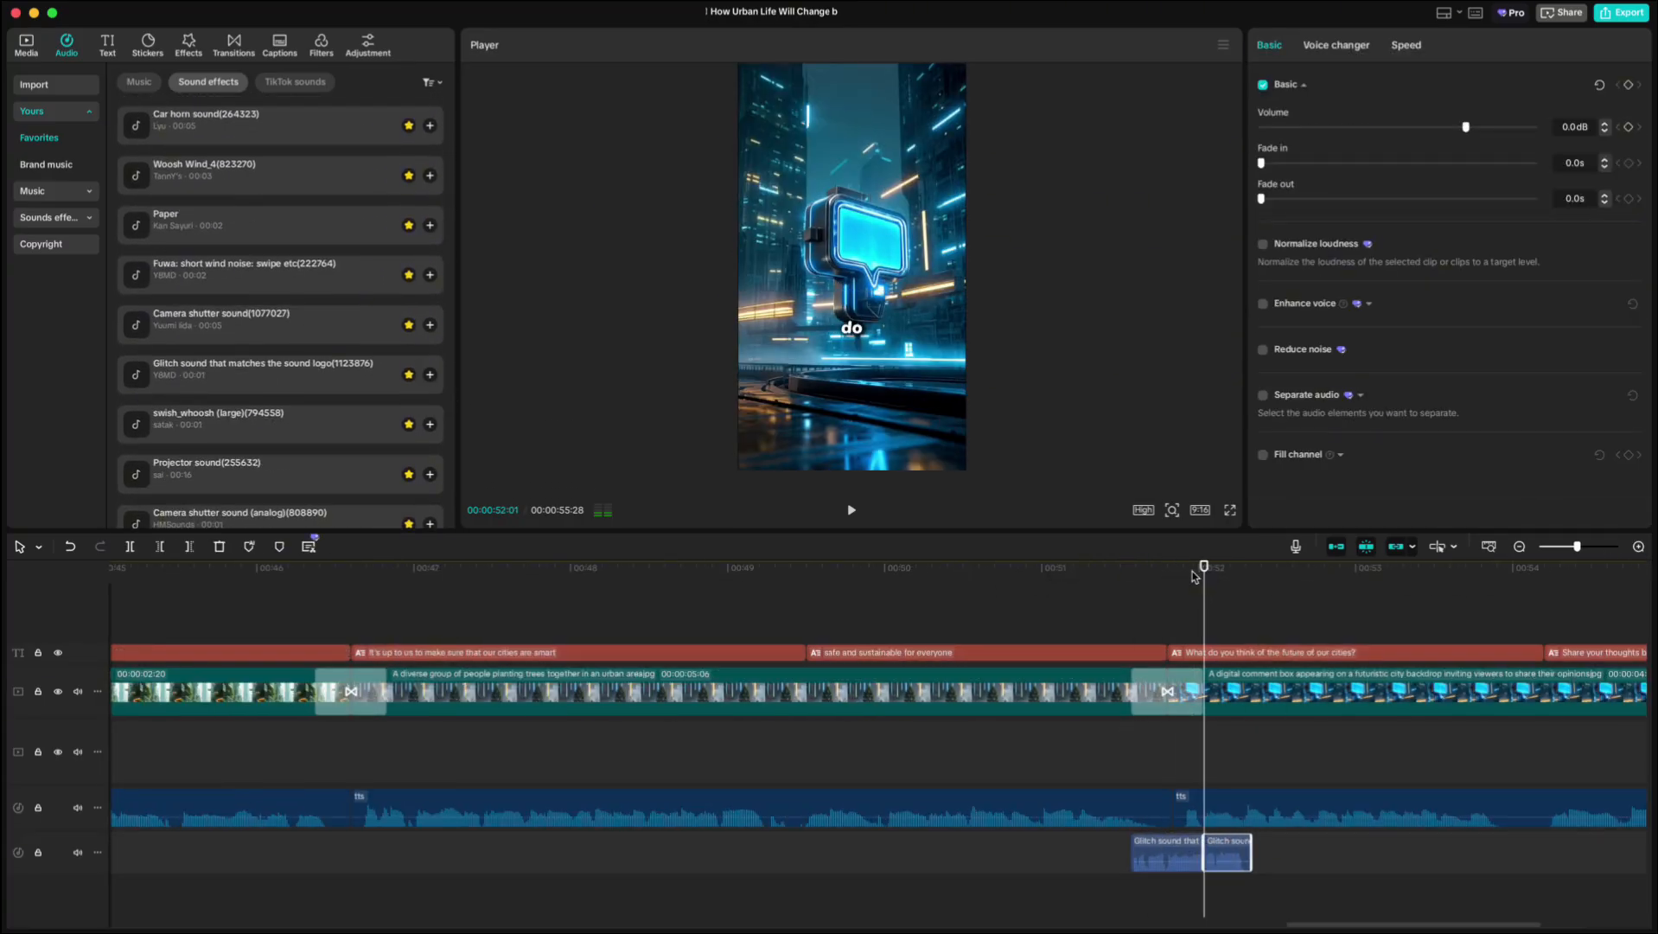
key("Delete")
Lower the volume of the glitch sound effect.
left_click(1184, 853)
left_click_drag(1467, 128, 1429, 132)
left_click(1089, 616)
left_click_drag(1089, 616, 1132, 589)
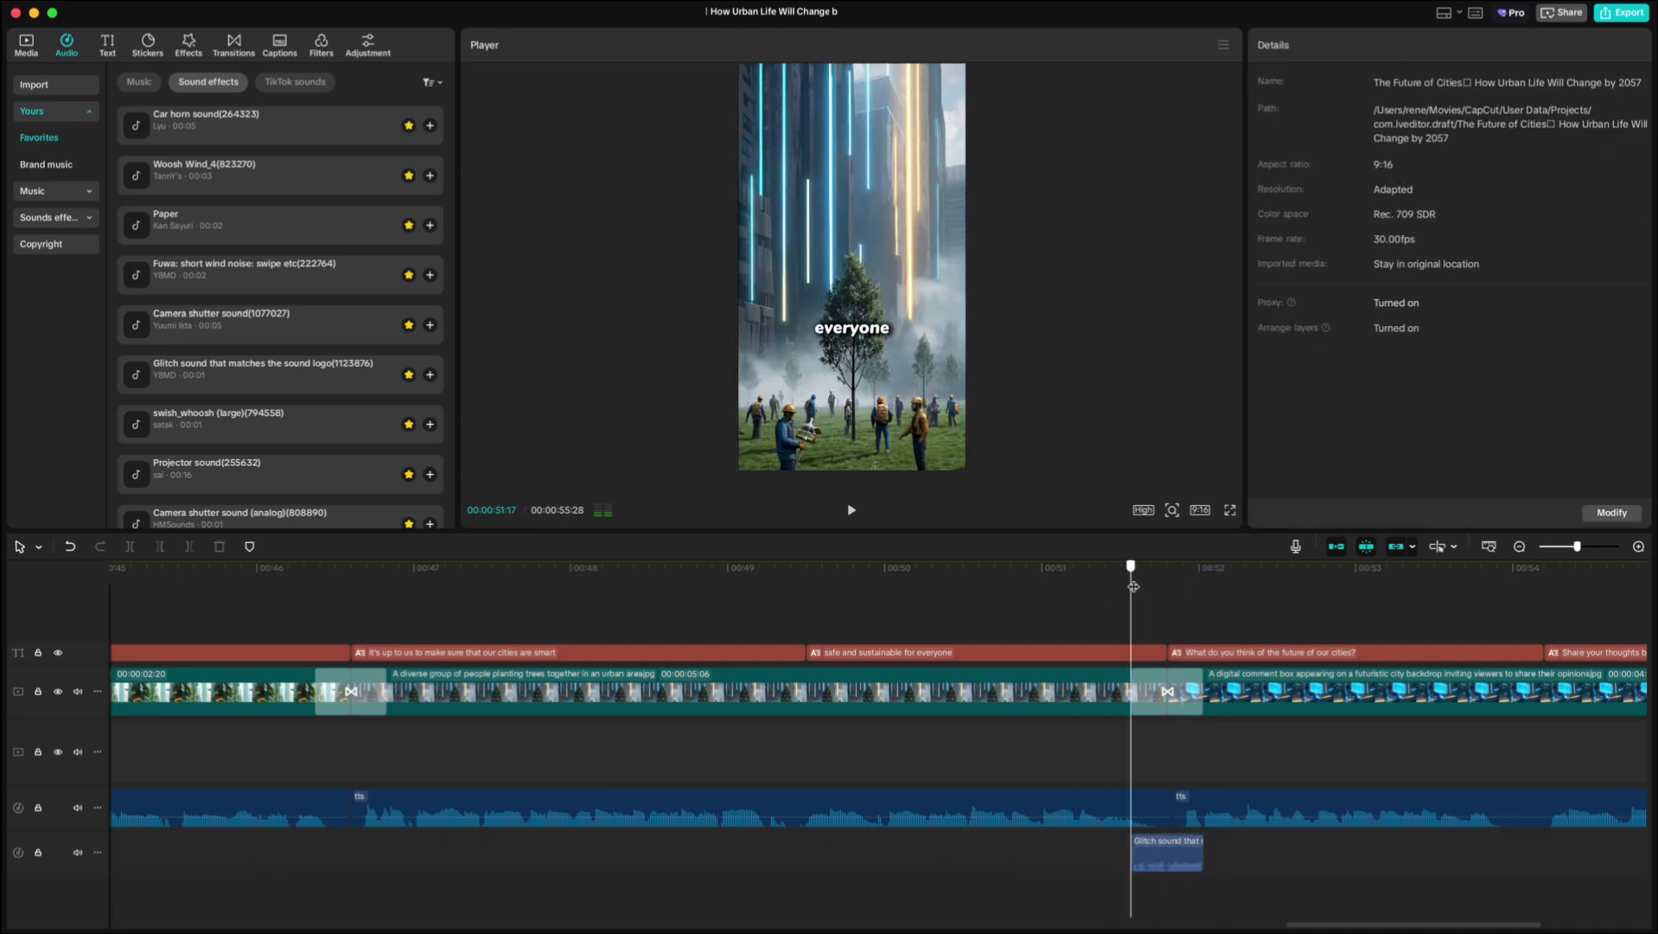
Copy the glitch sound effect and paste it at each transition along the timeline.
left_click(1164, 855)
key("super+c")
left_click(318, 605)
key("super+v")
key("super+v")
left_click_drag(316, 606, 1011, 606)
key("super+v")
key("super+v")
key("super+v")
left_click_drag(1577, 547, 1559, 547)
left_click_drag(1010, 568, 156, 607)
key("super+v")
key("super+v")
key("super+v")
key("super+v")
key("super+v")
key("super+v")
key("super+v")
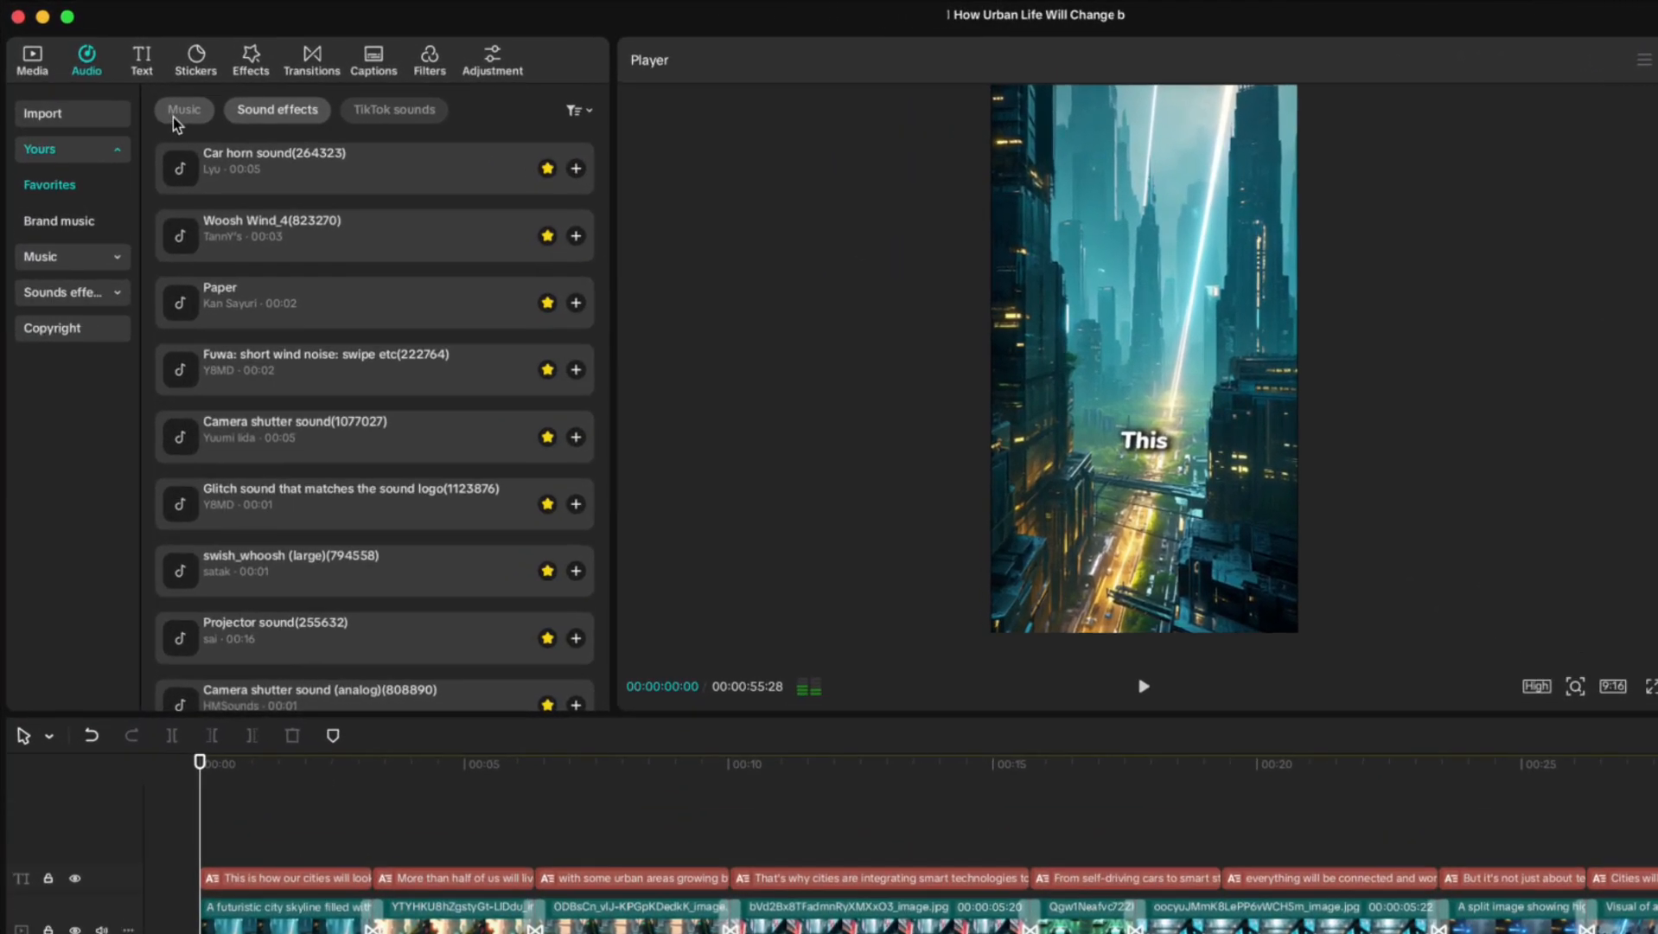
Search music for 'dark', add Dark World8963 as background music and lower its volume to -10.6 dB.
left_click(132, 87)
left_click(63, 266)
left_click(320, 112)
type("dark")
key("Return")
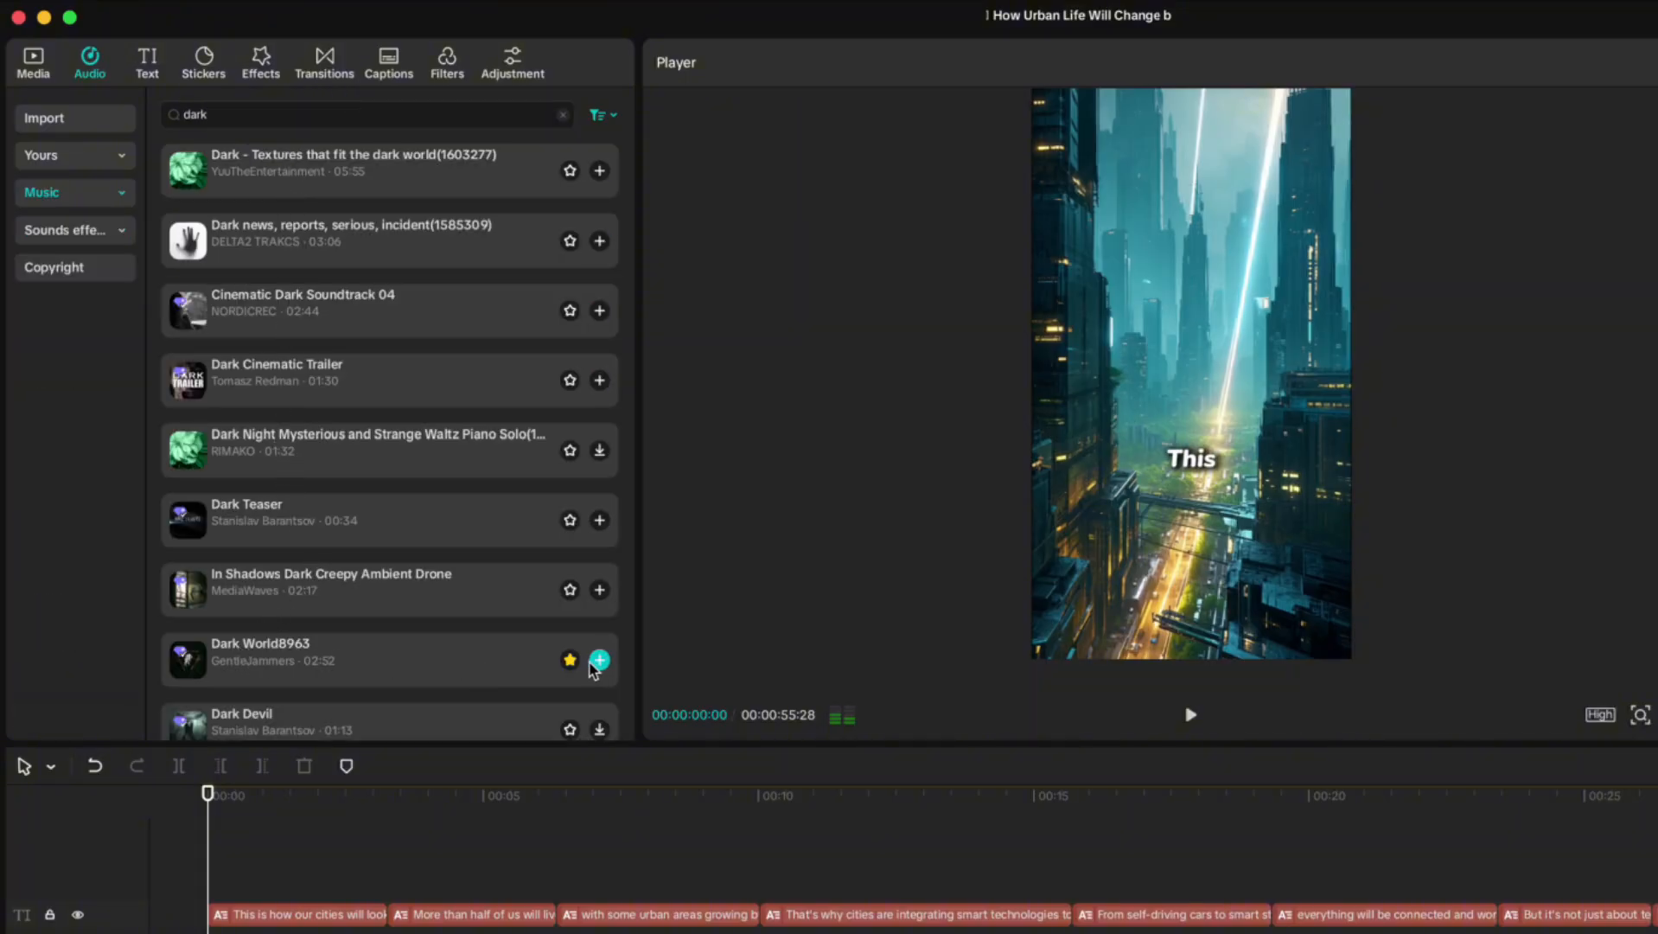
left_click(595, 661)
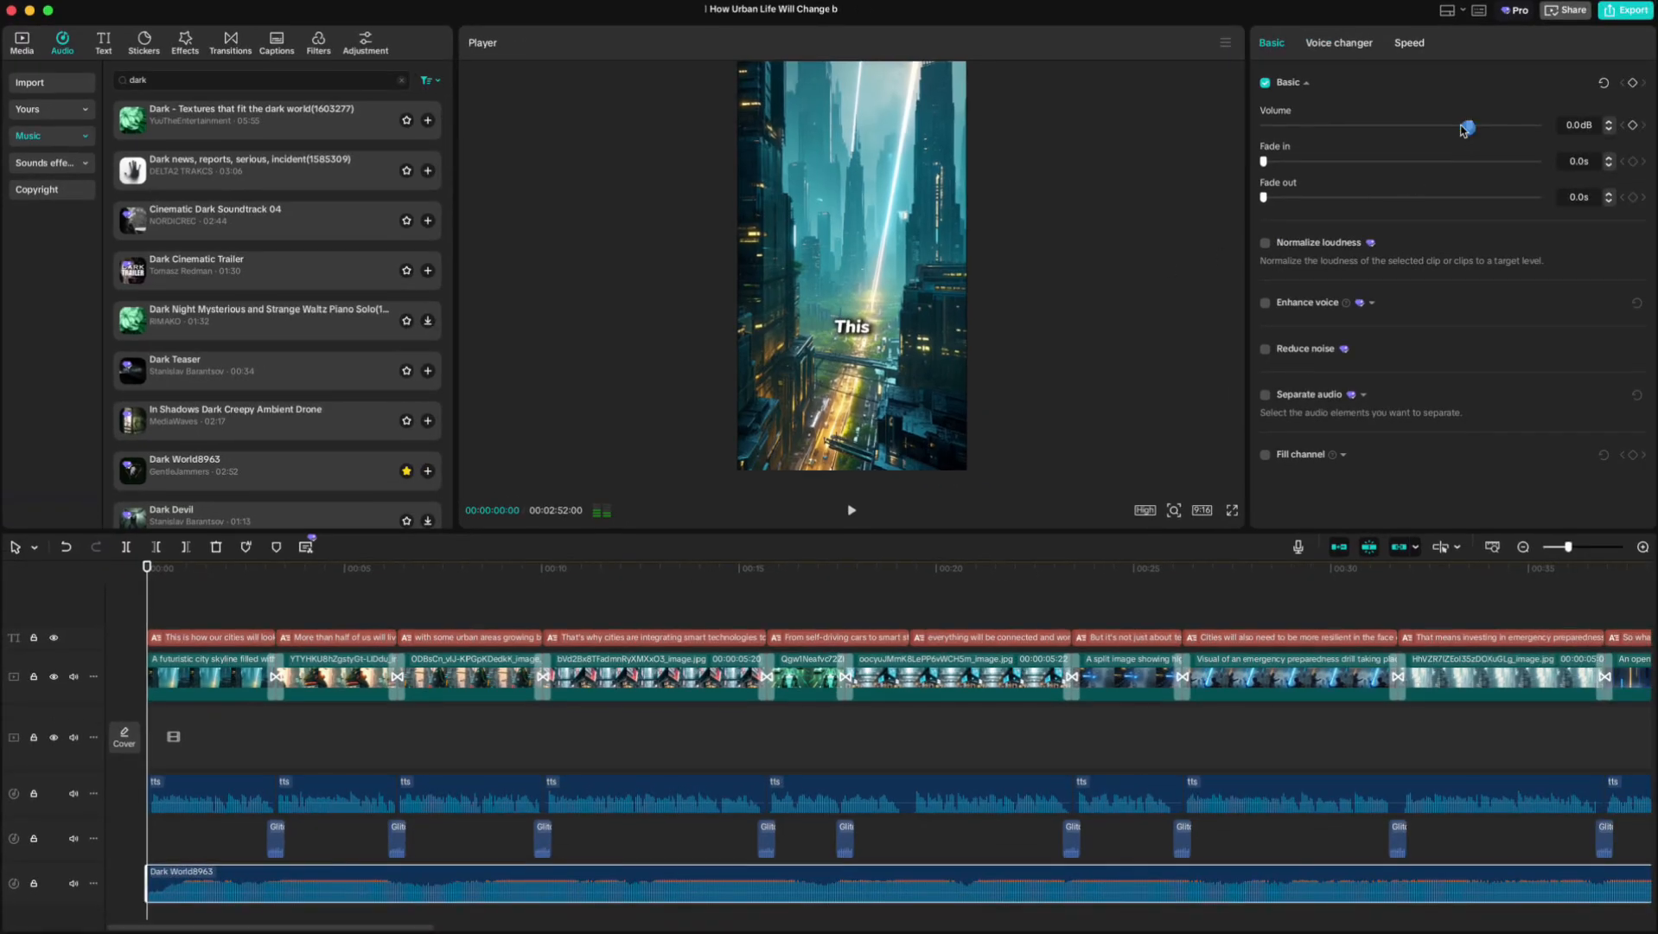
left_click_drag(1463, 129, 1432, 128)
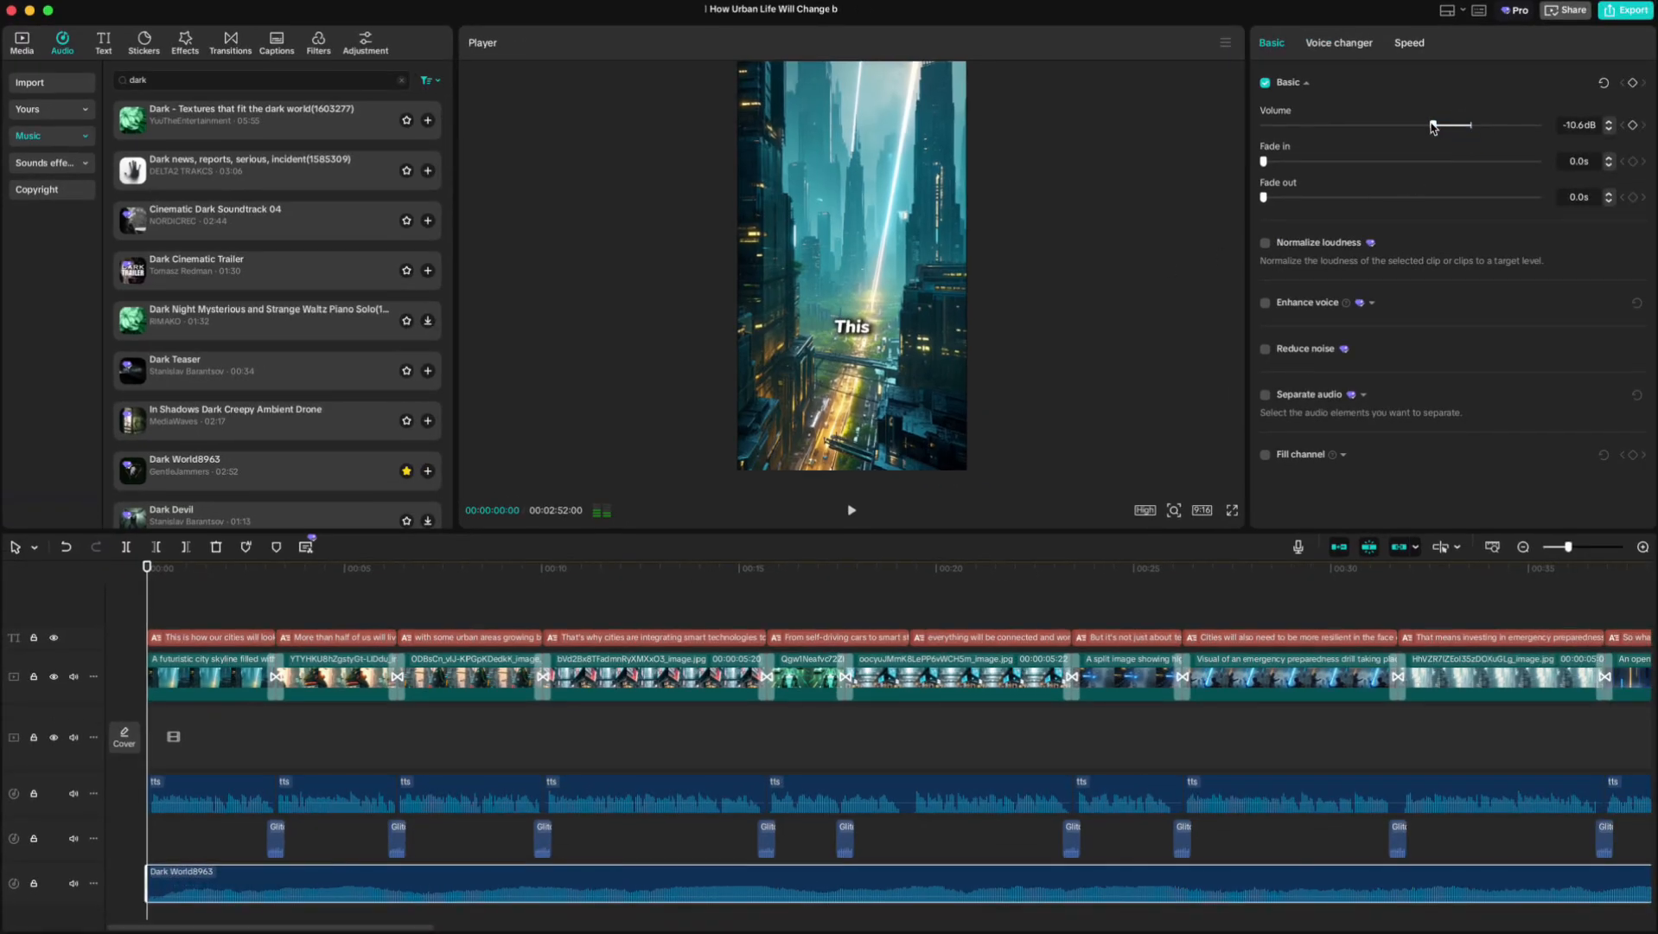
Trim the background music to end with the video and give it a 1.9 s fade-out.
left_click(1524, 547)
left_click_drag(147, 571, 1267, 647)
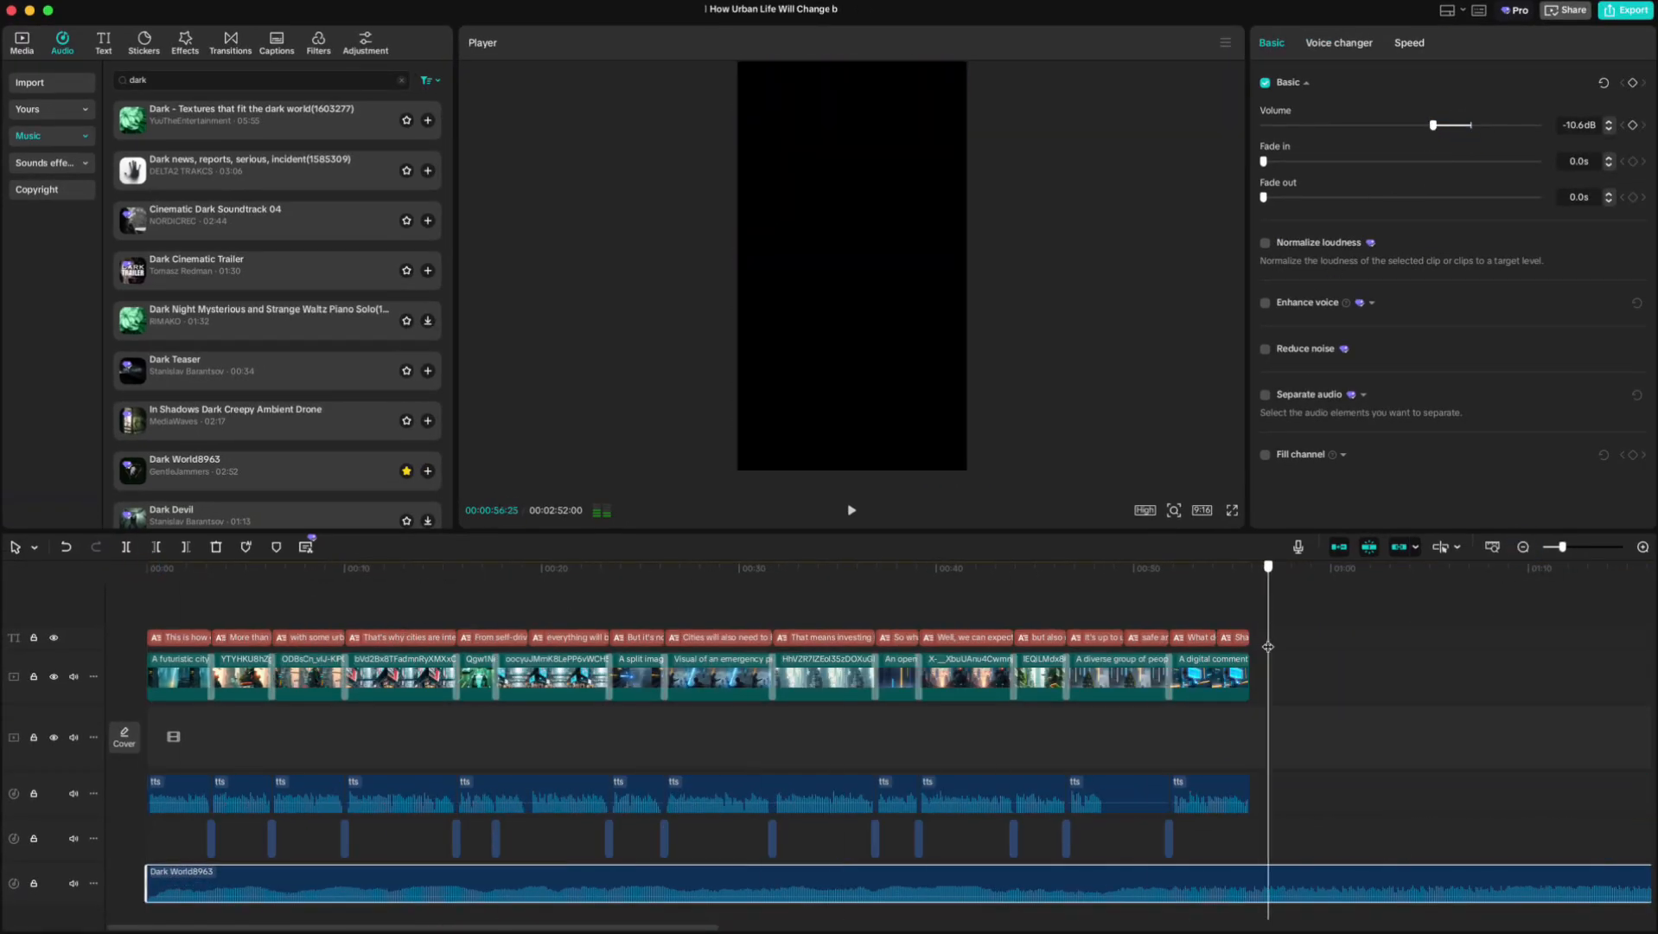
key("w")
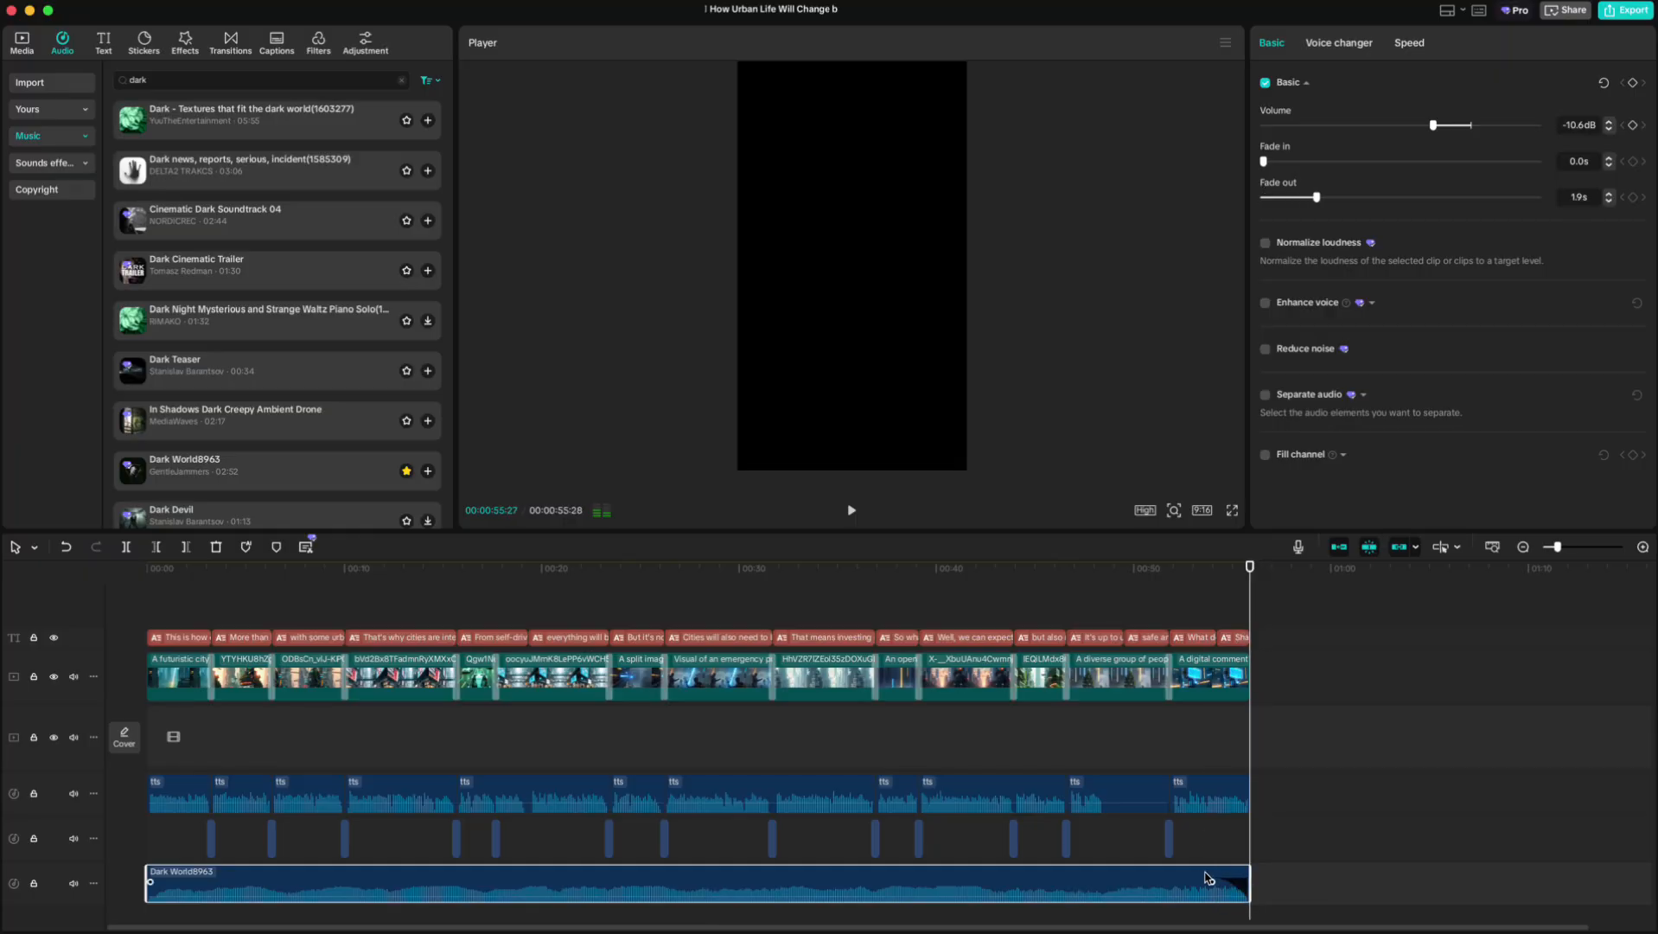
Play the edited video from the beginning.
left_click(1072, 628)
left_click_drag(1070, 573, 128, 614)
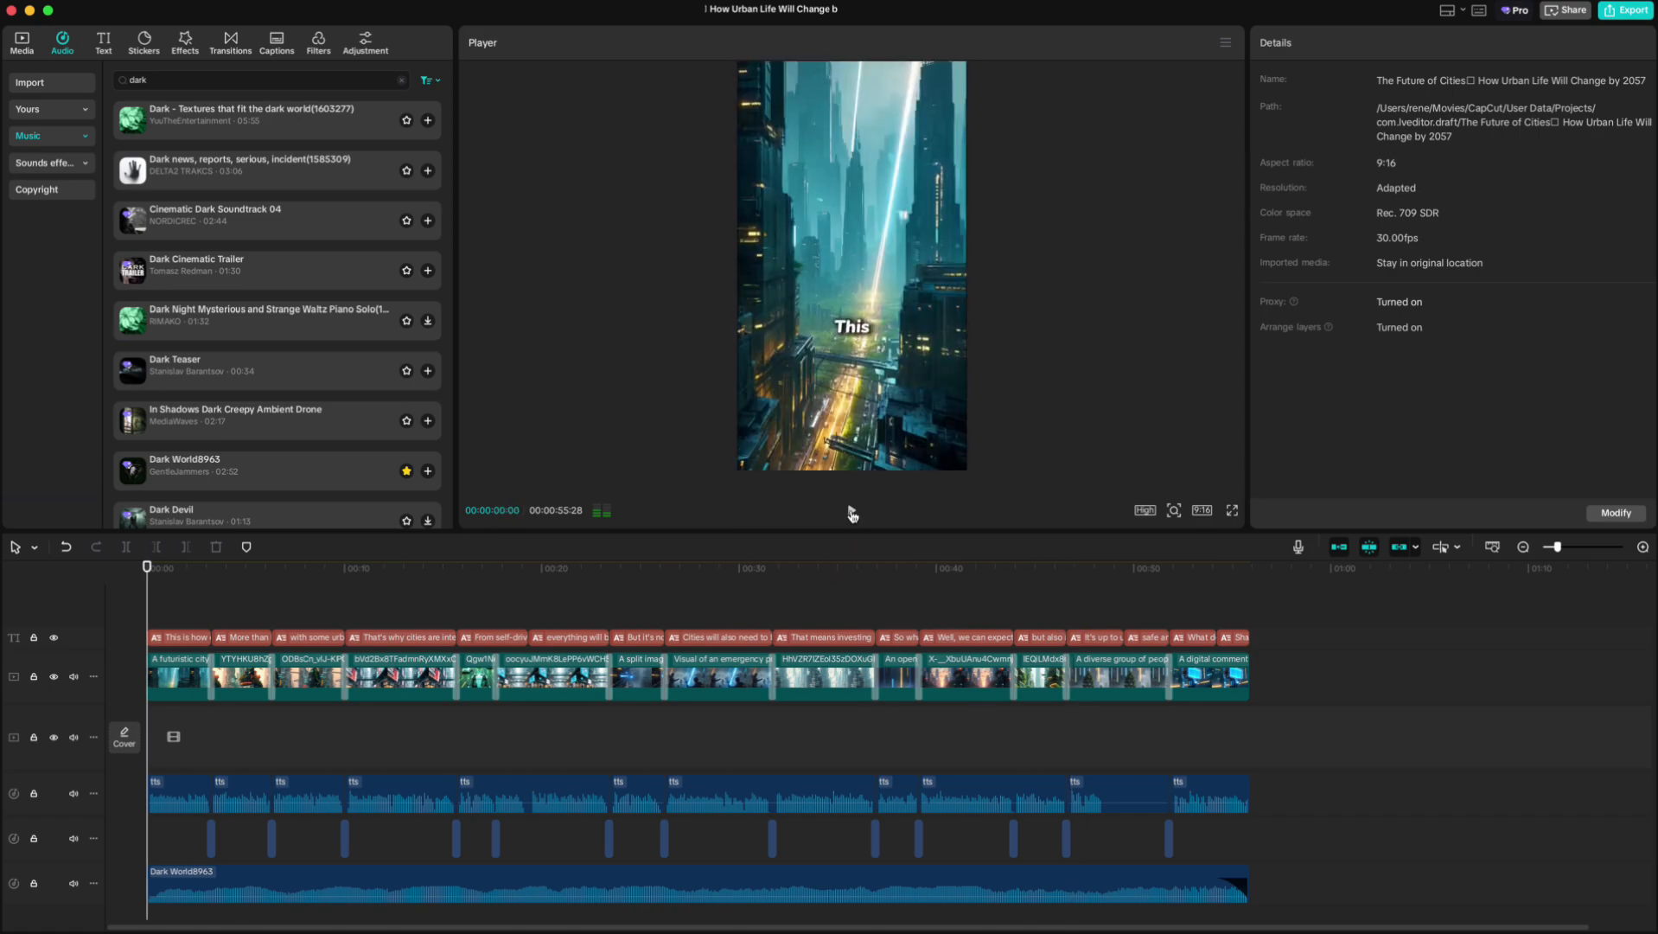
left_click(852, 514)
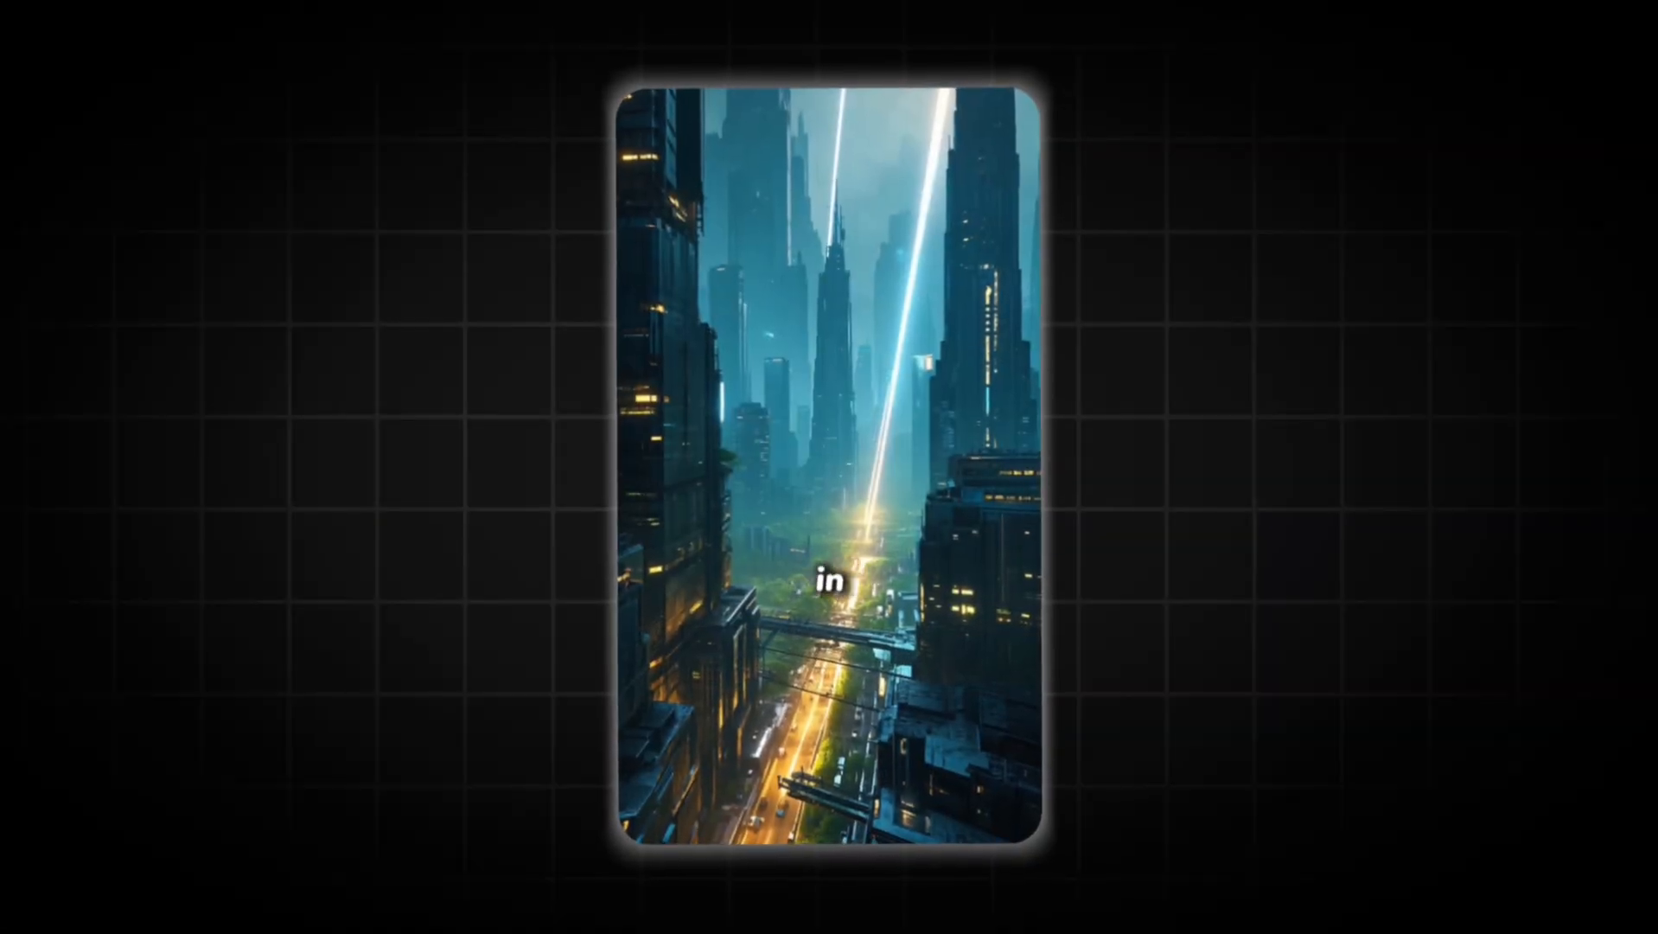